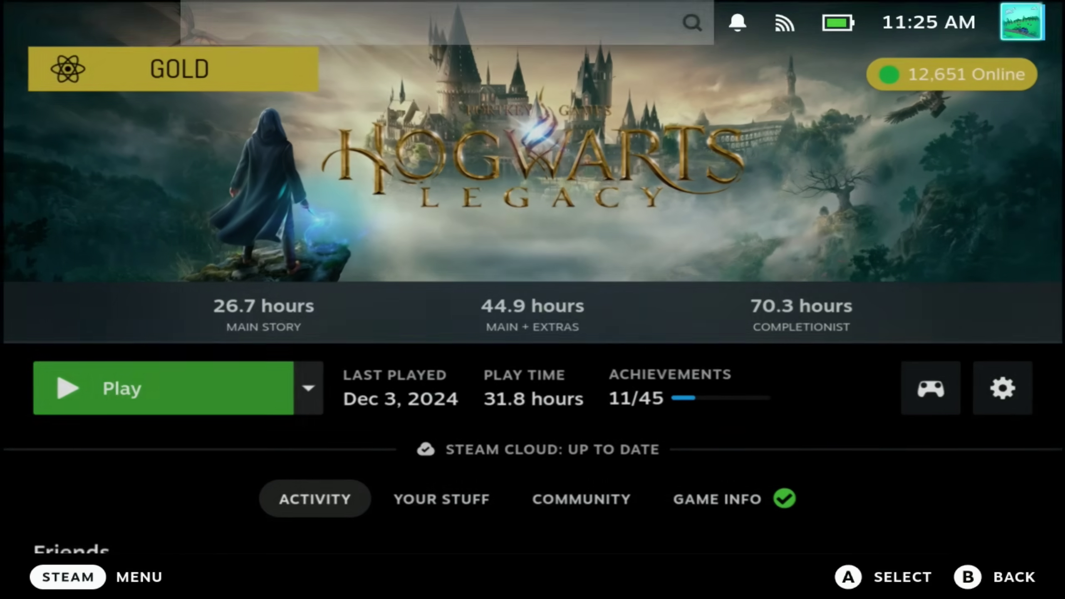
- Open the Palworld search result's game page and put focus on the Install dropdown arrow
key("Return")
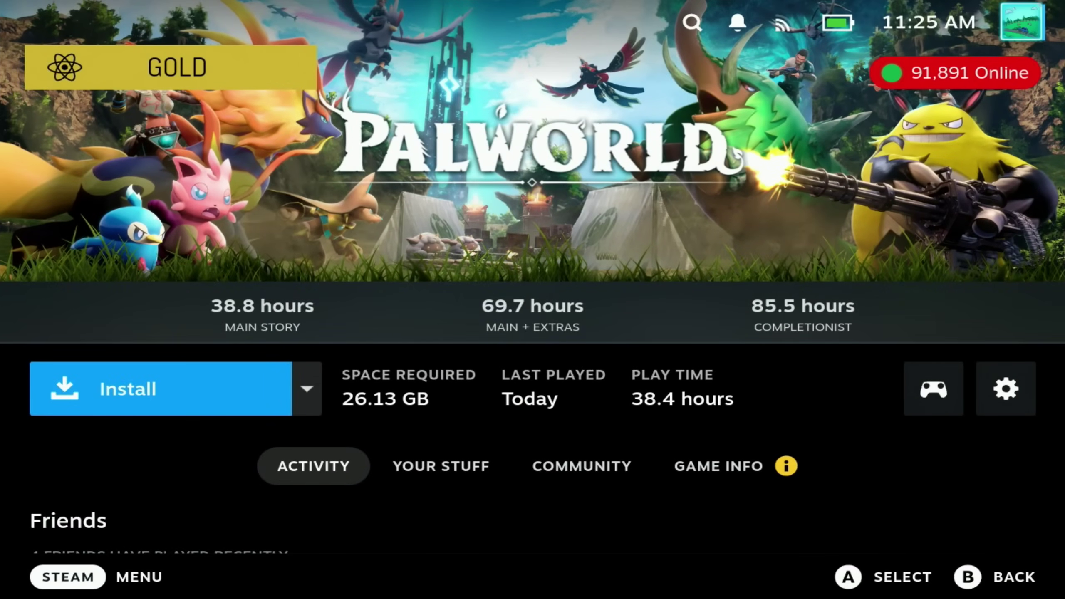
key("Right")
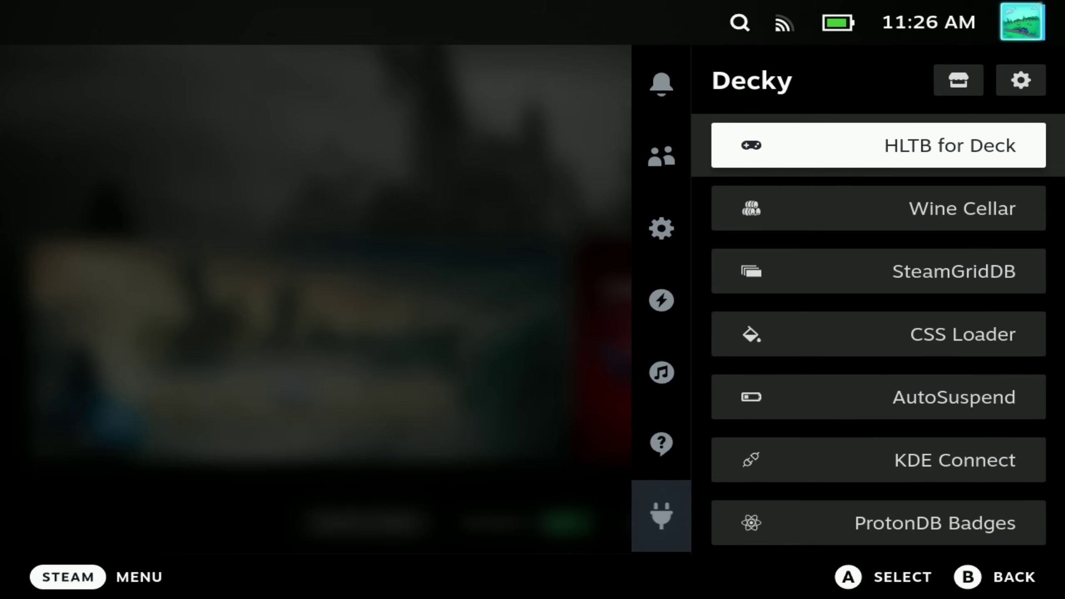
- Scroll through the installed Decky plugins list and back to the top
key("Down")
key("Down")
key("Down")
key("Down")
key("Down")
key("Down")
key("Down")
key("Down")
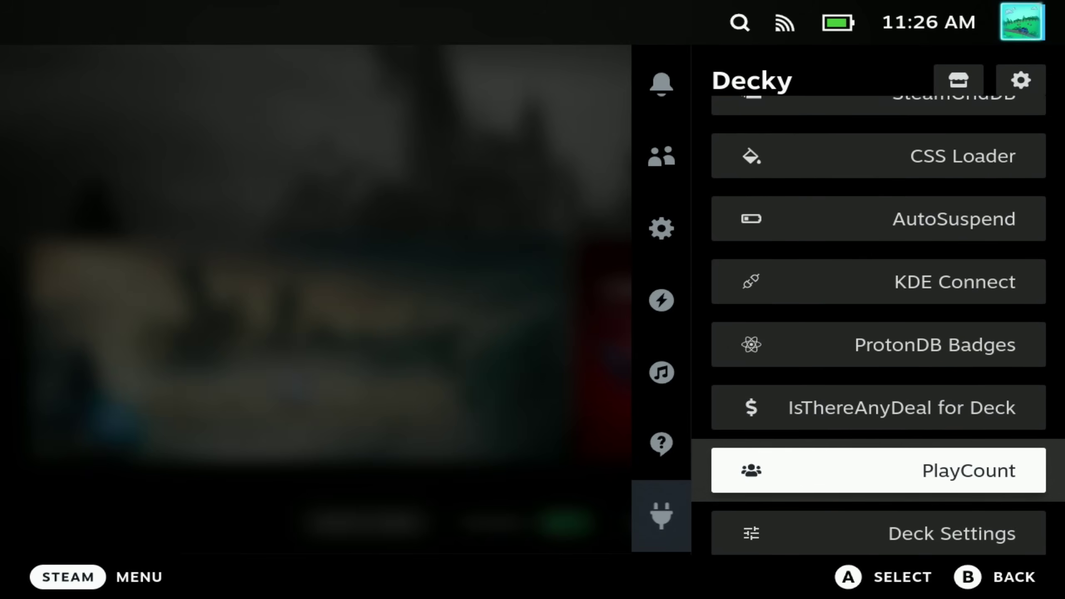
key("Down")
key("Down")
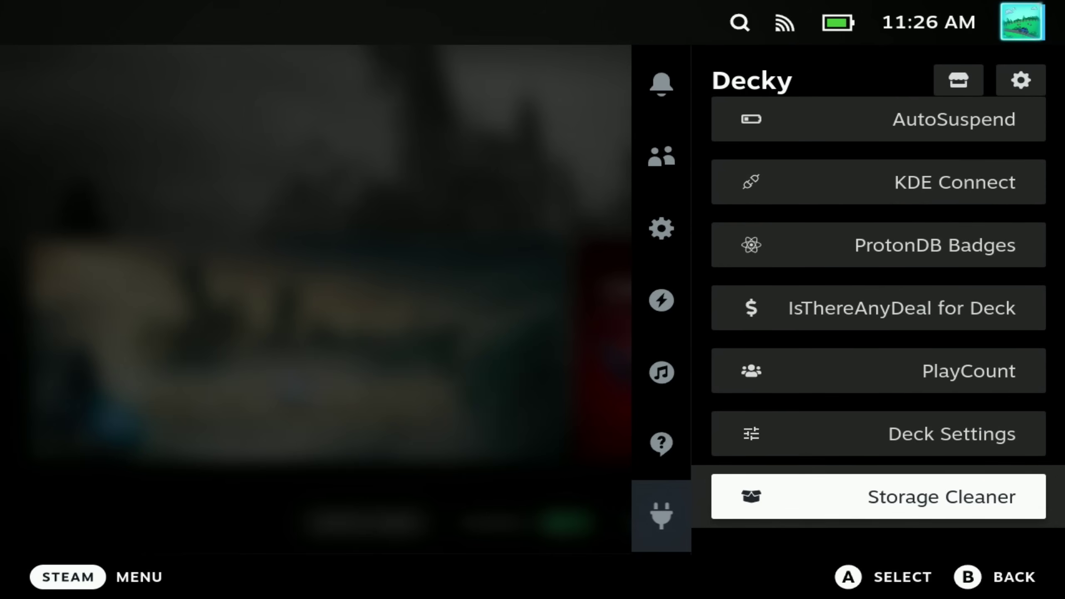
key("Up")
key("Up")
key("Up")
key("Up")
key("Up")
key("Up")
key("Up")
key("Up")
key("Up")
key("Up")
key("Up")
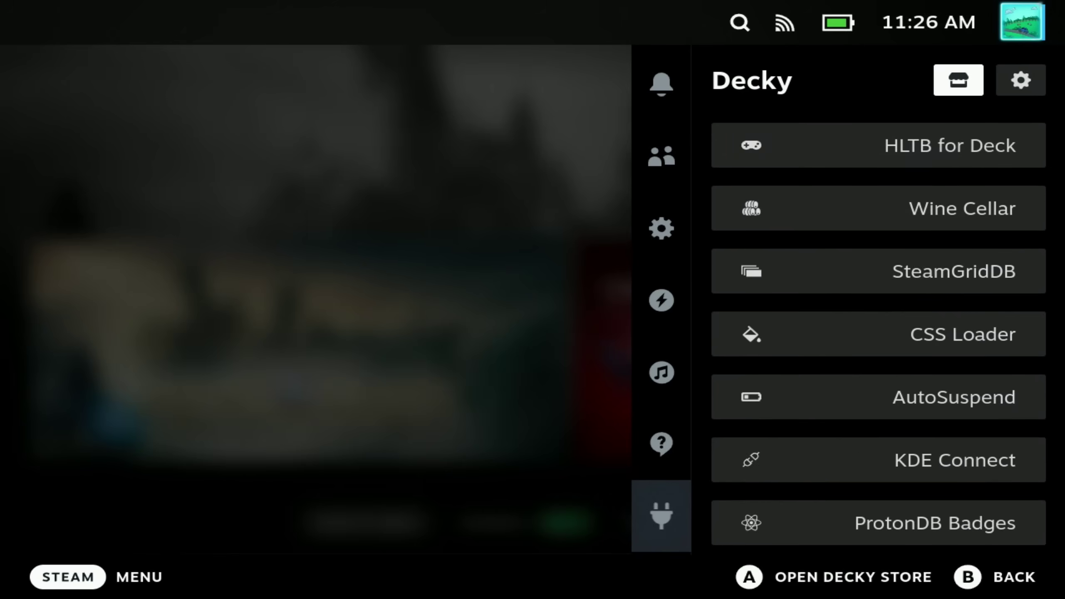
- Look over the HLTB for Deck settings, then exit to the Steam home screen
key("Down")
key("Return")
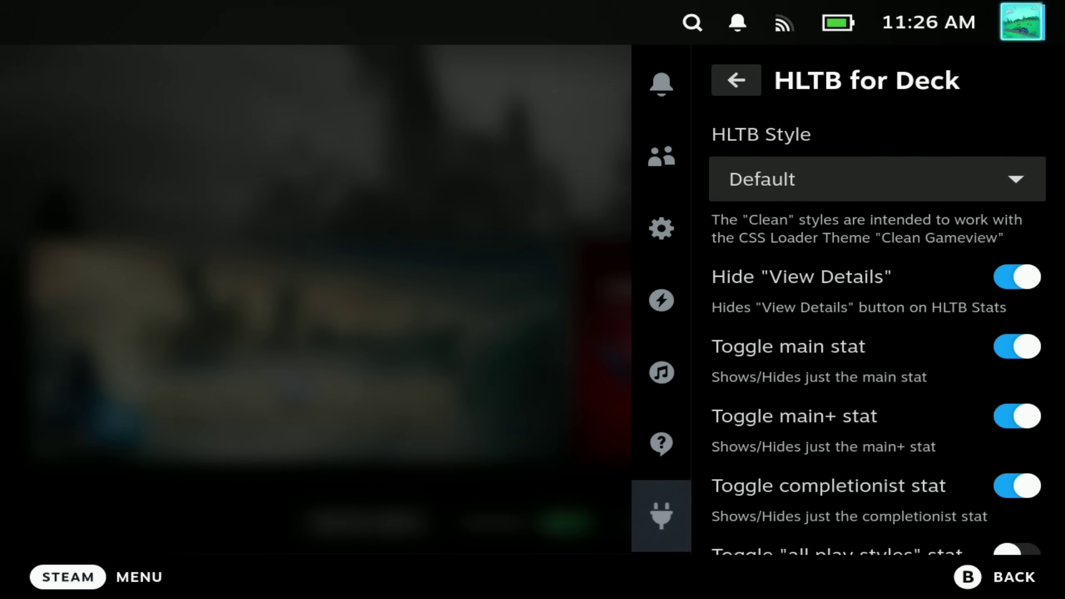
key("Down")
key("Down")
key("Down")
key("Down")
key("Down")
key("Down")
key("Down")
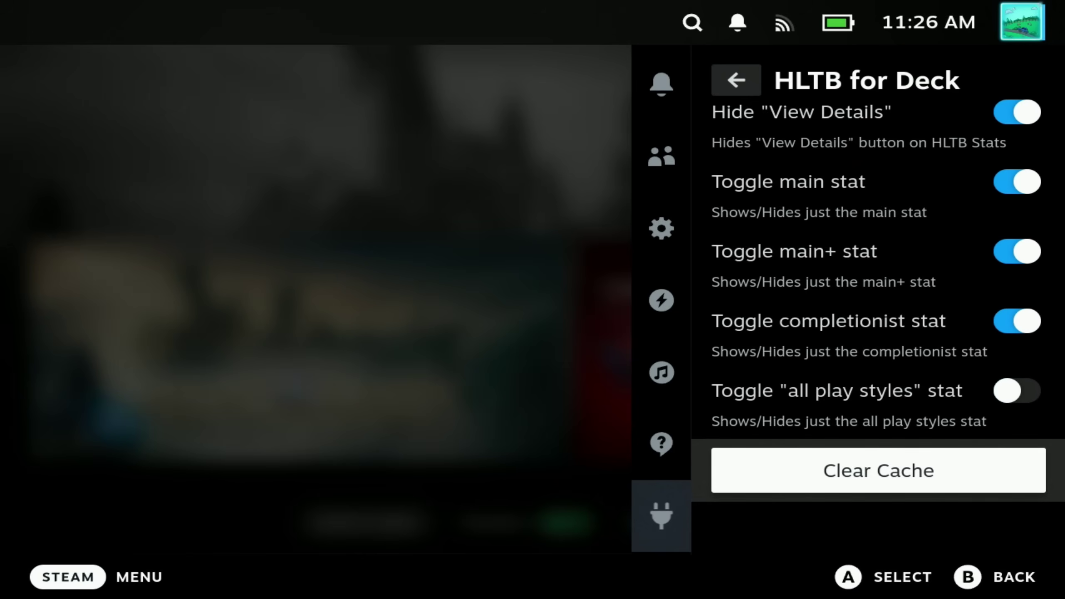
key("Escape")
key("Escape")
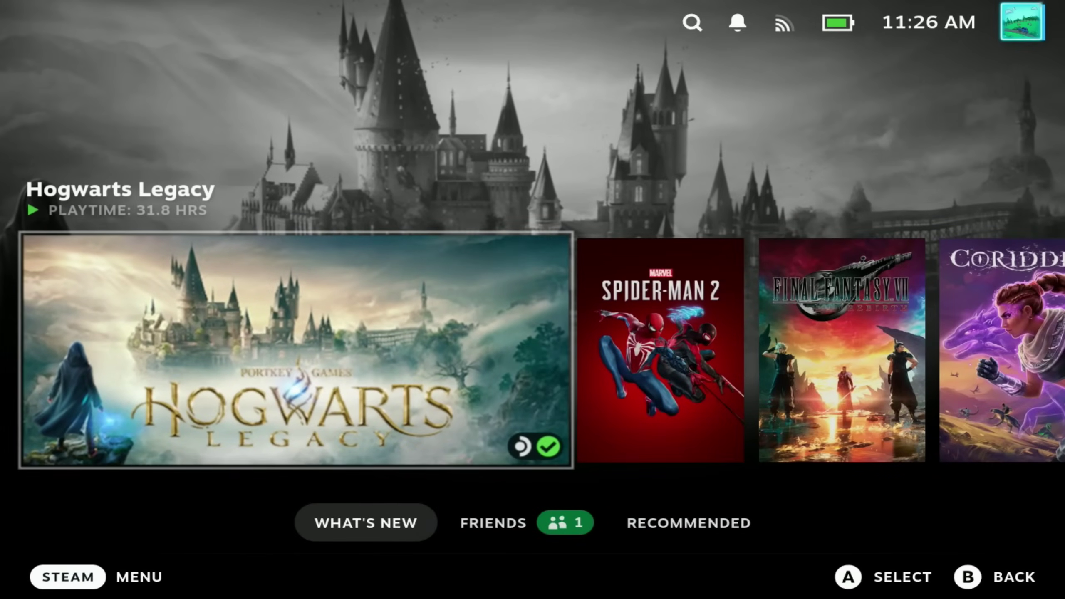
- Open the Hogwarts Legacy page, then bring up the PlayCount plugin's badge settings
key("Return")
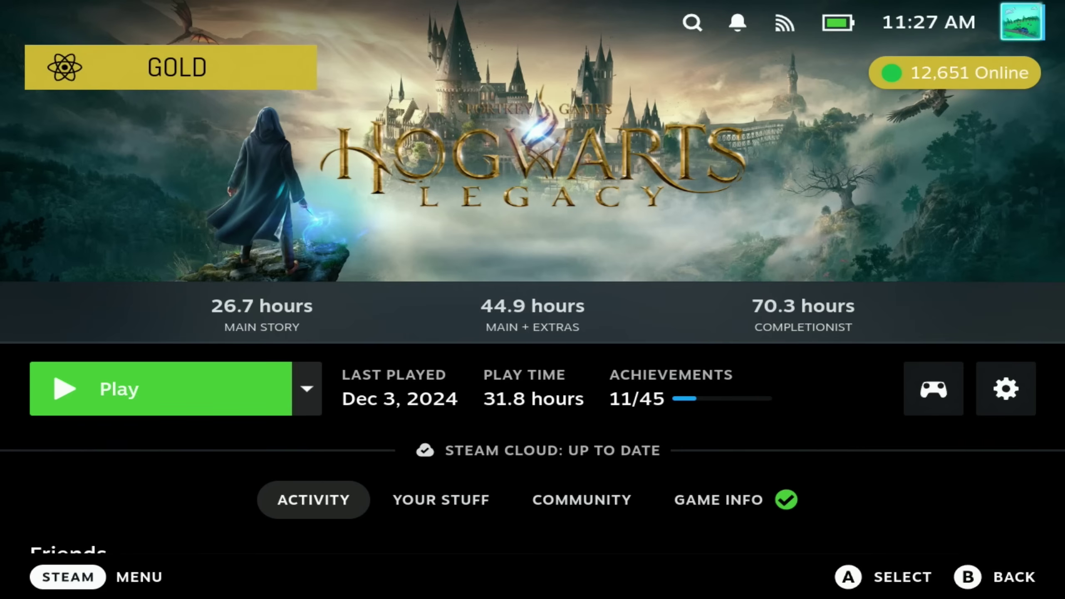
key("ctrl+2")
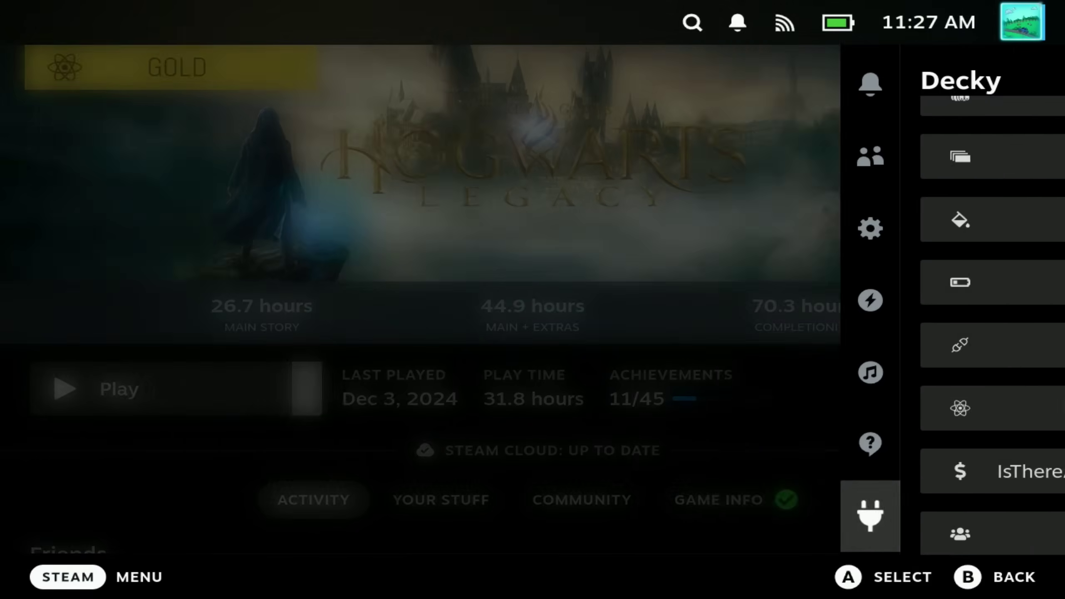
key("Up")
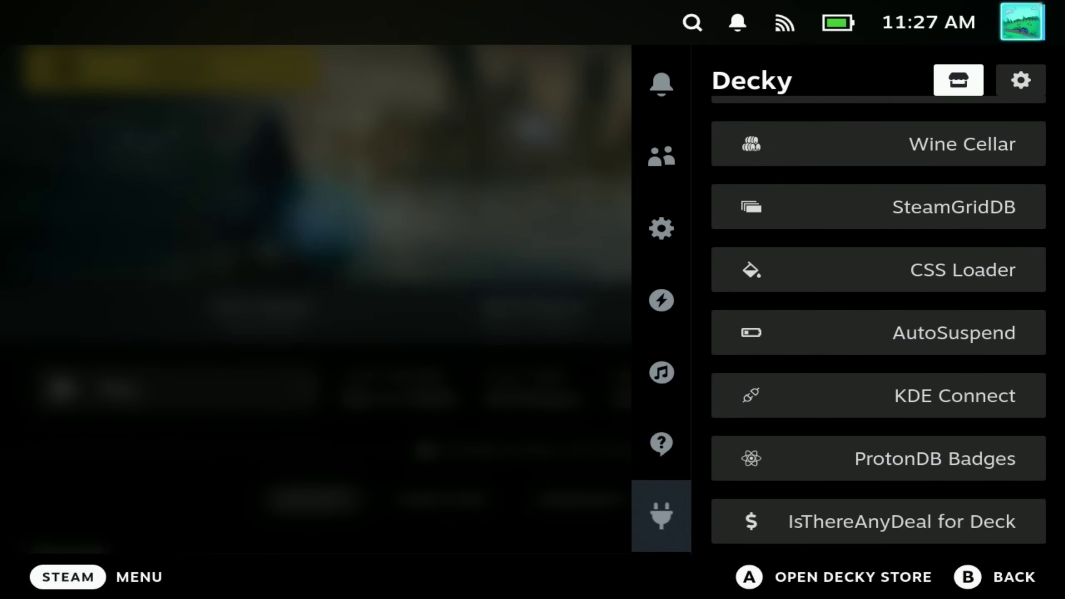
key("Right")
key("Return")
key("Down")
key("Down")
key("Down")
key("Down")
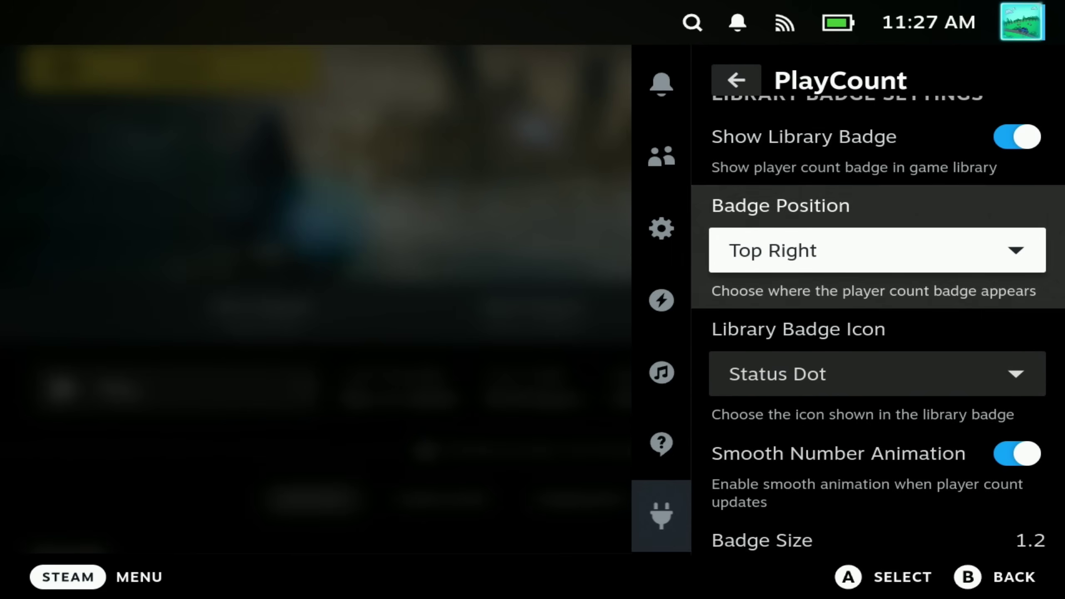
- Set PlayCount's Library Badge Icon to Users, then open the Spider-Man 2 page from Home
key("Up")
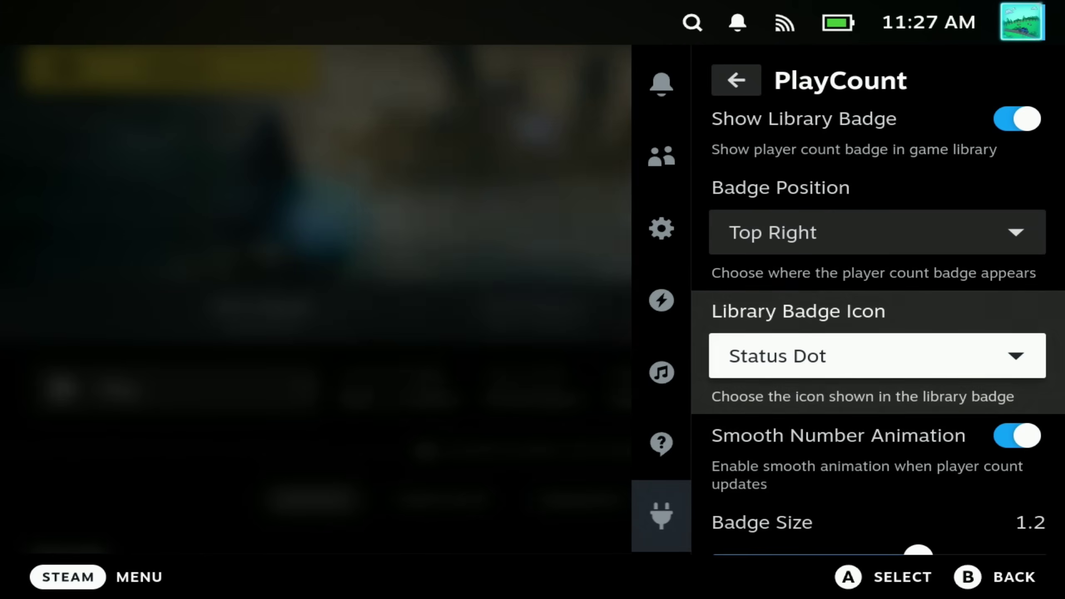
key("Return")
key("Down")
key("Down")
key("Down")
key("Down")
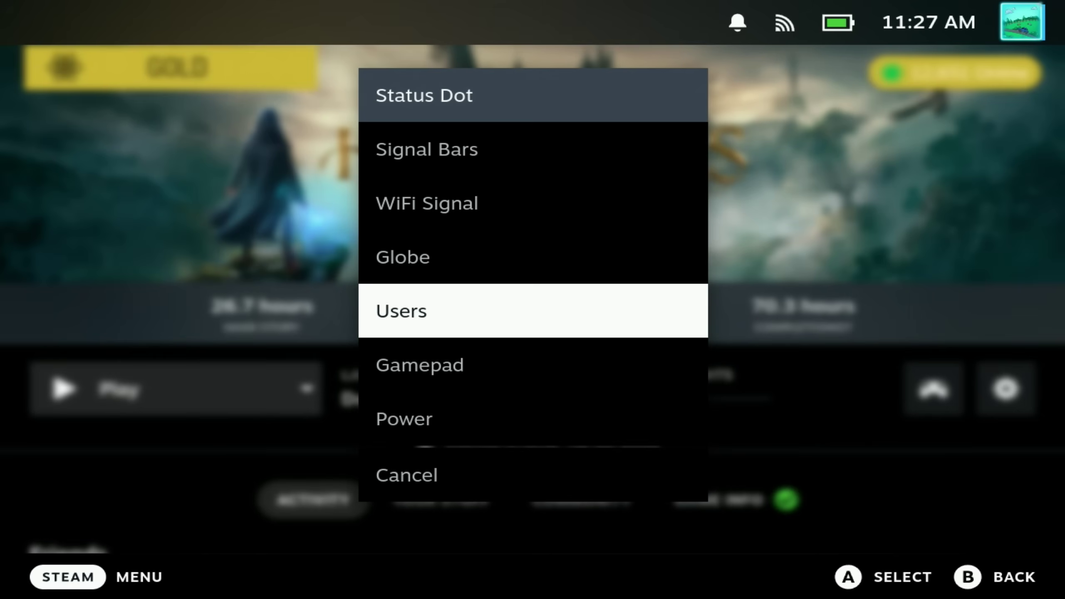
key("Return")
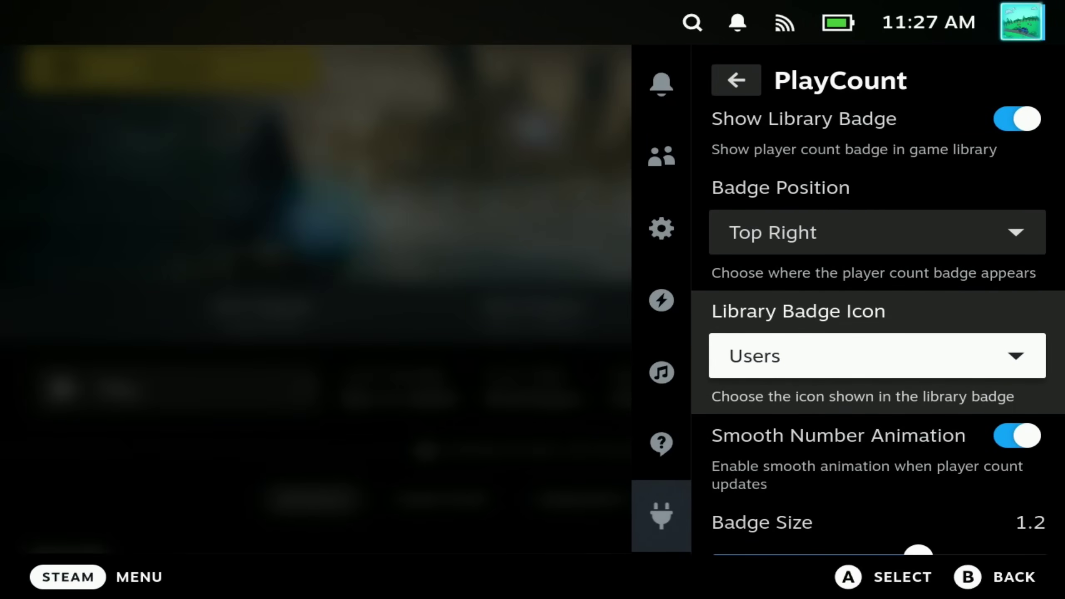
key("Escape")
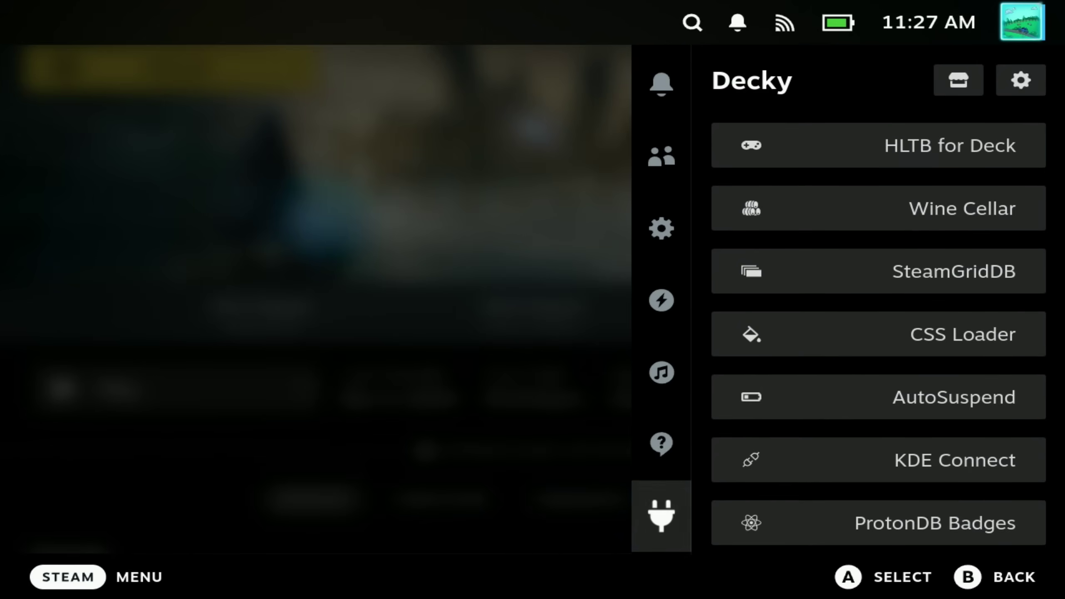
key("Escape")
key("Escape")
key("Return")
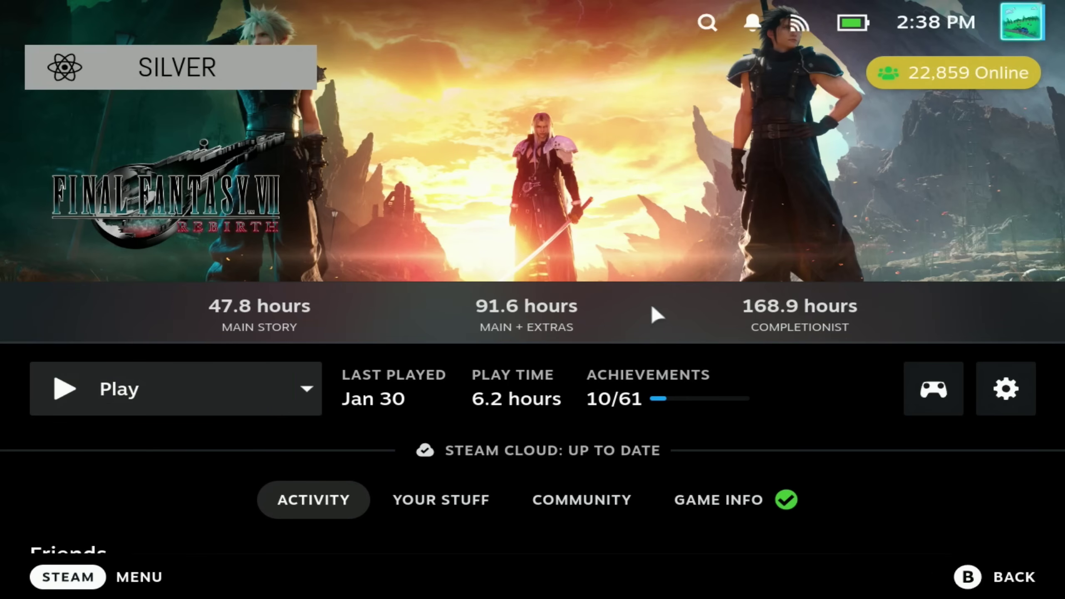
- Open the HLTB for Deck plugin settings and review its stat options
key("ctrl+2")
key("Up")
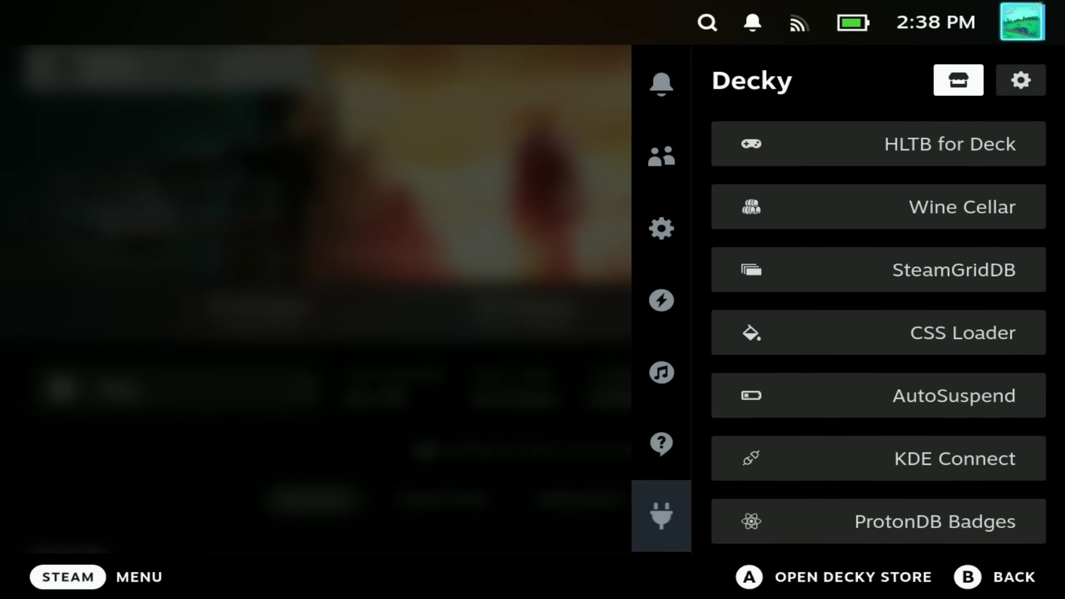
key("Down")
key("Return")
key("Down")
key("Down")
key("Down")
key("Down")
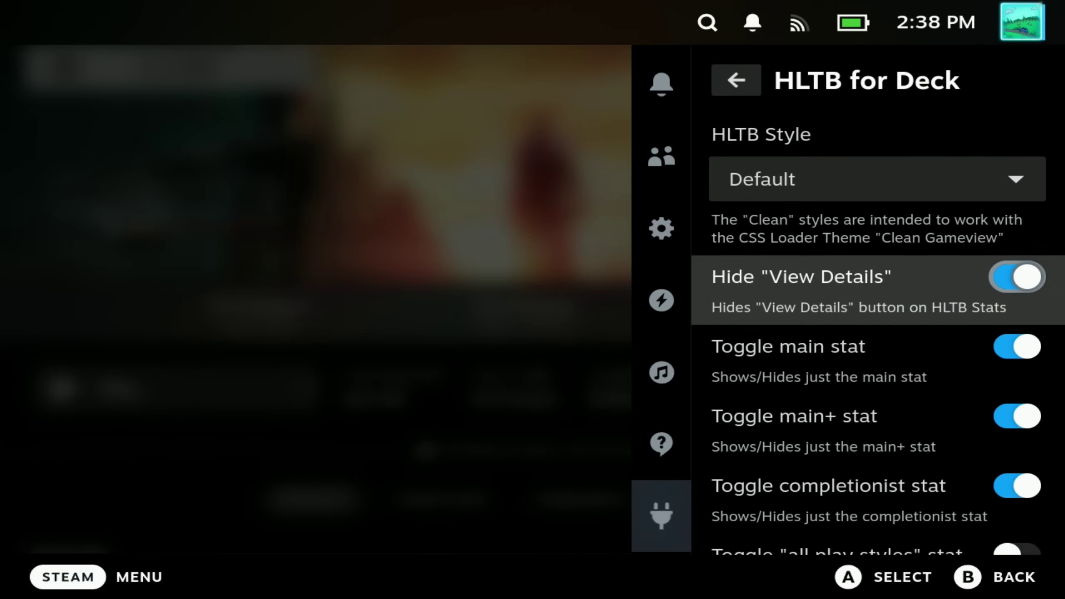
key("Down")
key("Down")
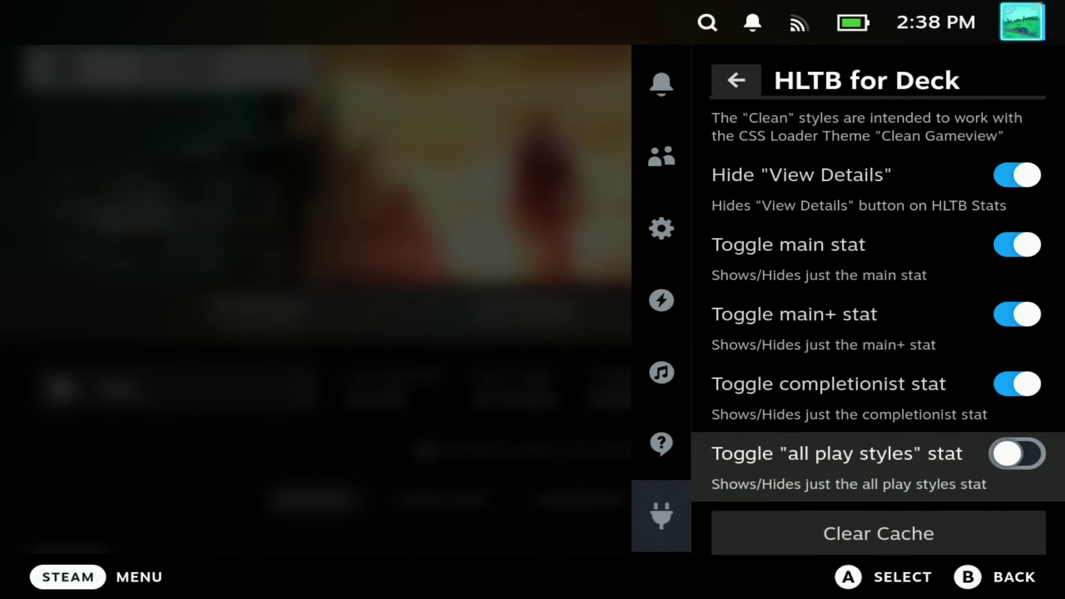
- Switch off the Hide "View Details" toggle and close the plugin panel
key("Up")
key("Up")
key("Up")
key("Up")
key("Up")
key("Up")
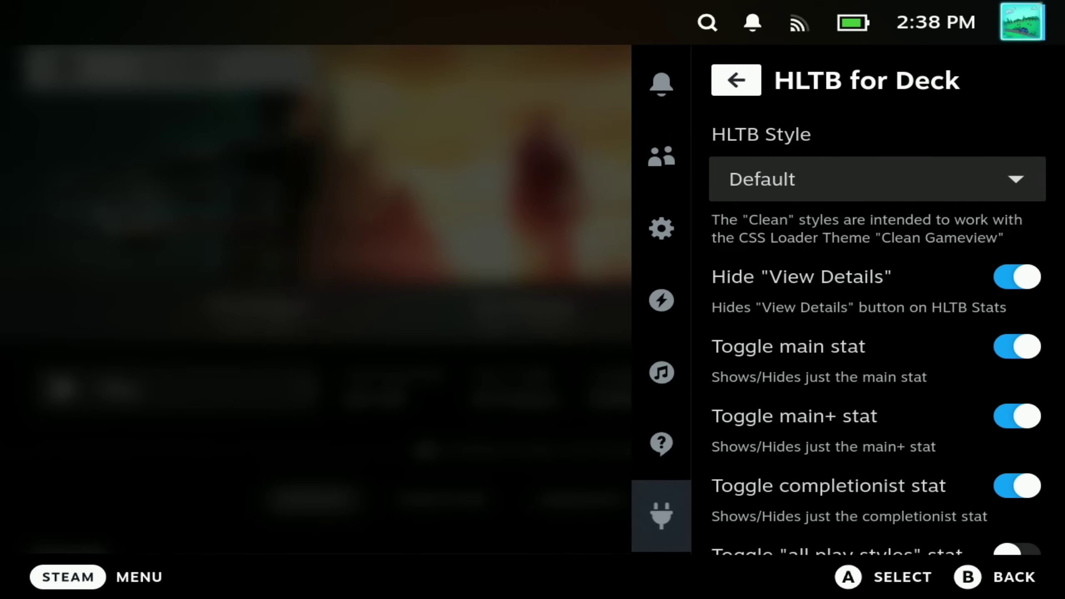
key("Down")
key("Down")
key("Return")
key("Escape")
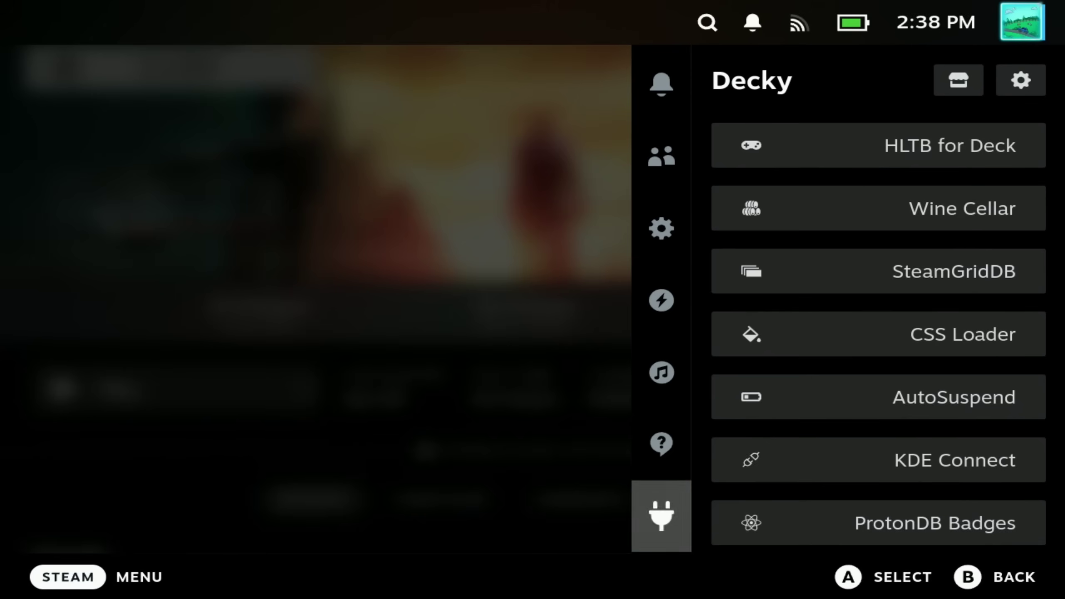
key("Escape")
key("Escape")
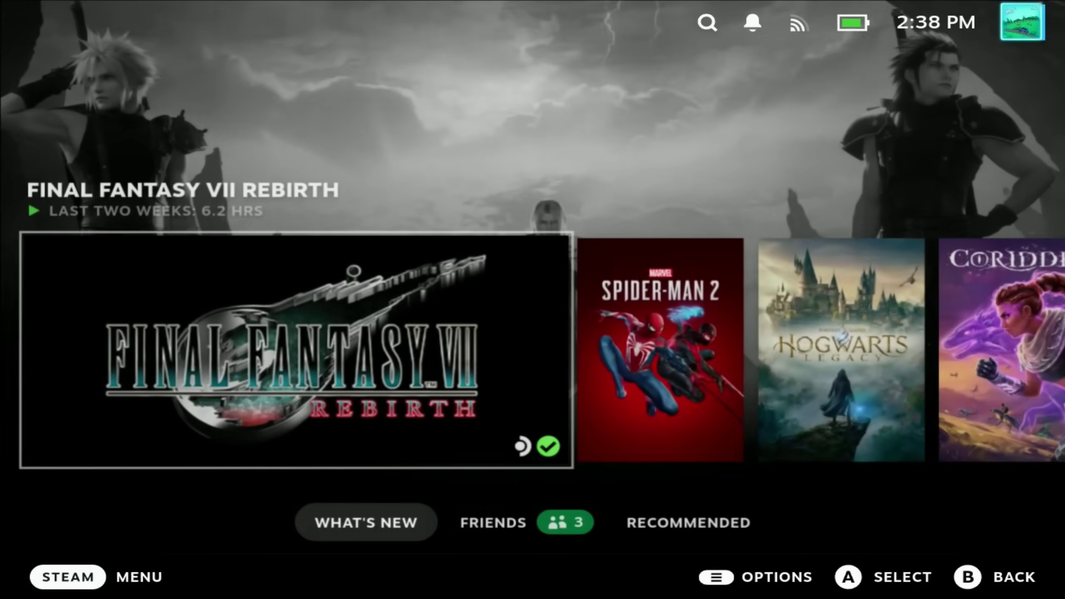
- Open Final Fantasy VII Rebirth's HowLongToBeat page and scroll down to its platform review scores
key("Return")
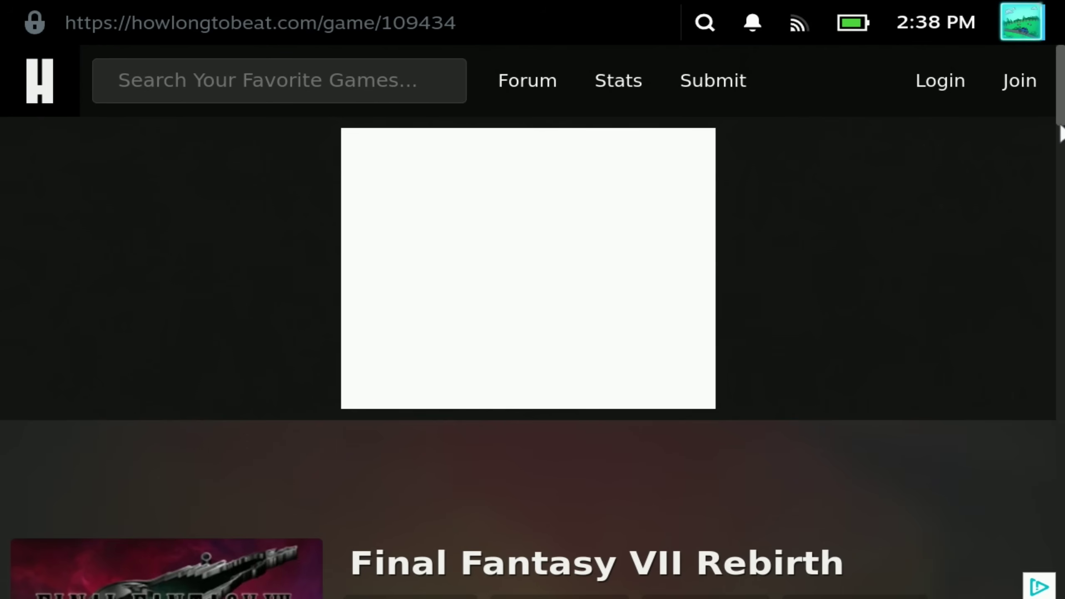
scroll(1055, 217, "down", 10)
scroll(1055, 222, "down", 2)
scroll(1054, 226, "up", 1)
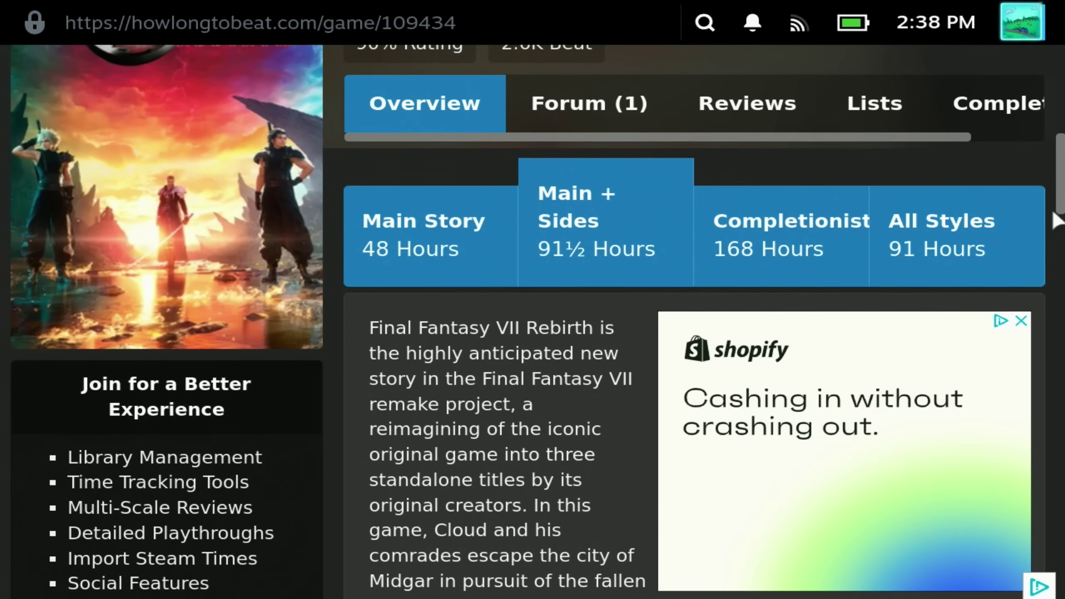
scroll(1053, 218, "down", 4)
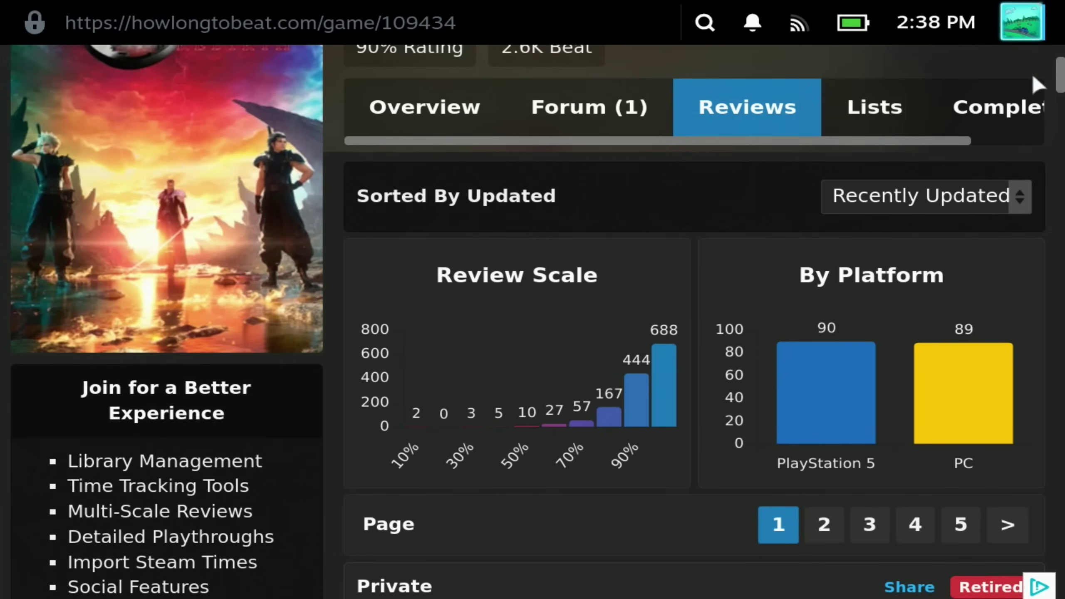
- Close HowLongToBeat, turn HLTB for Deck's Hide "View Details" toggle on, and exit the panel
key("Escape")
key("ctrl+2")
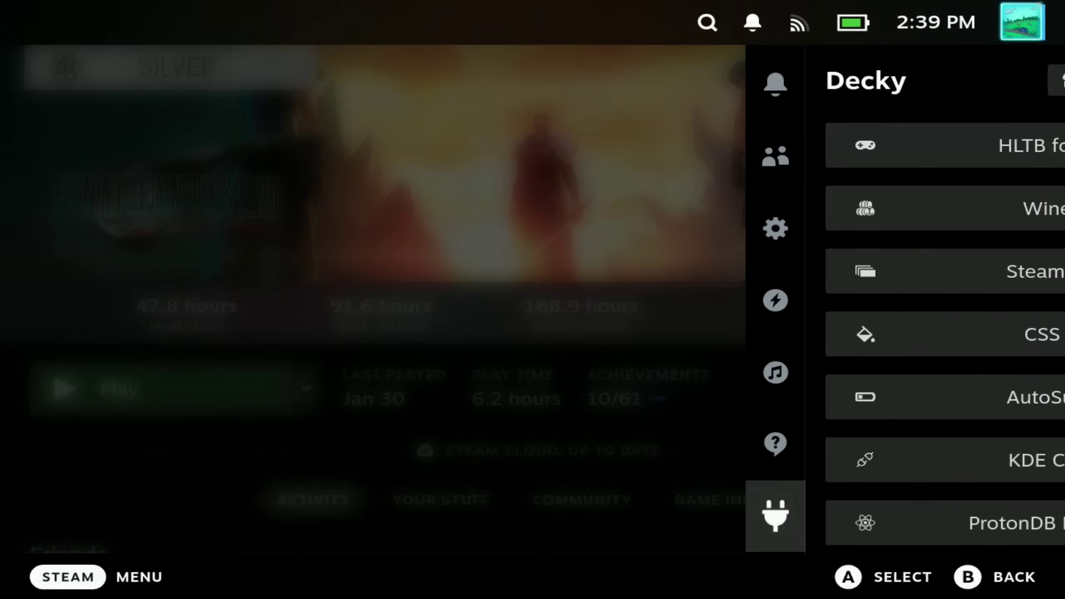
key("Down")
key("Return")
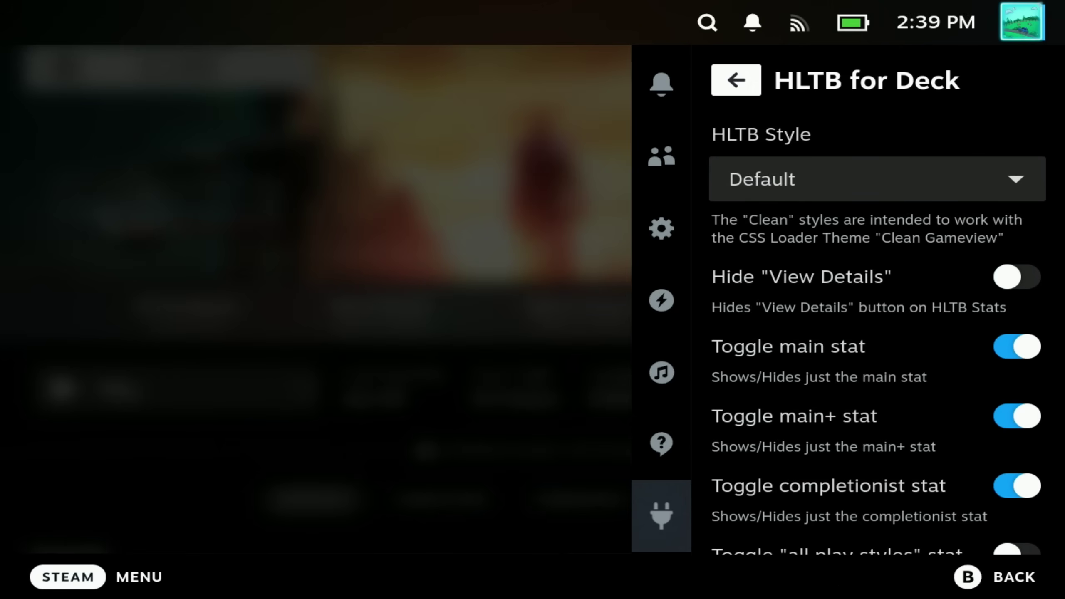
key("Down")
key("Down")
key("Up")
key("Return")
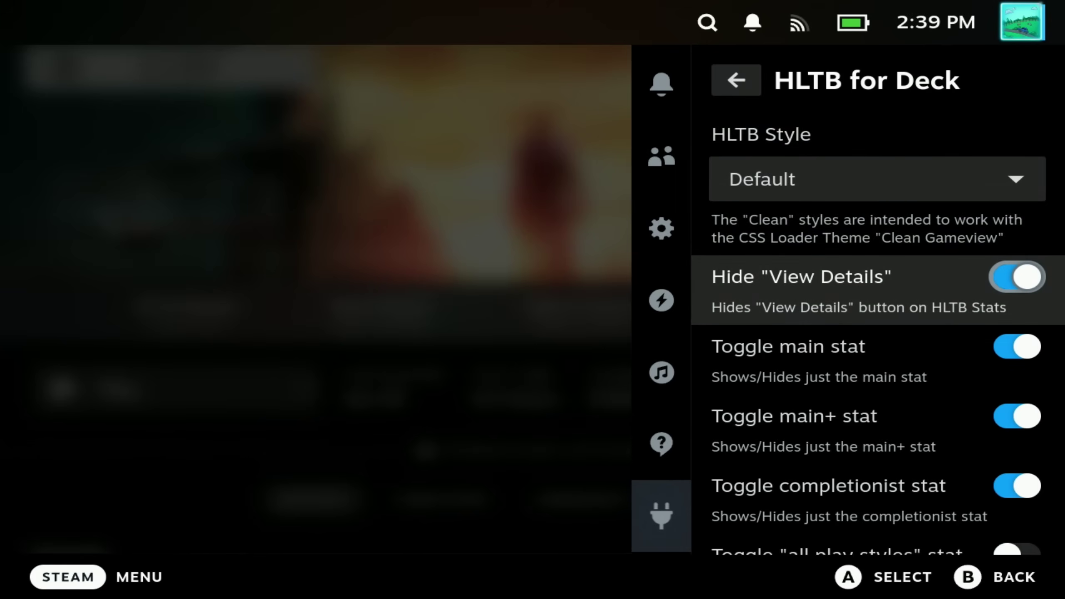
key("Escape")
key("Escape")
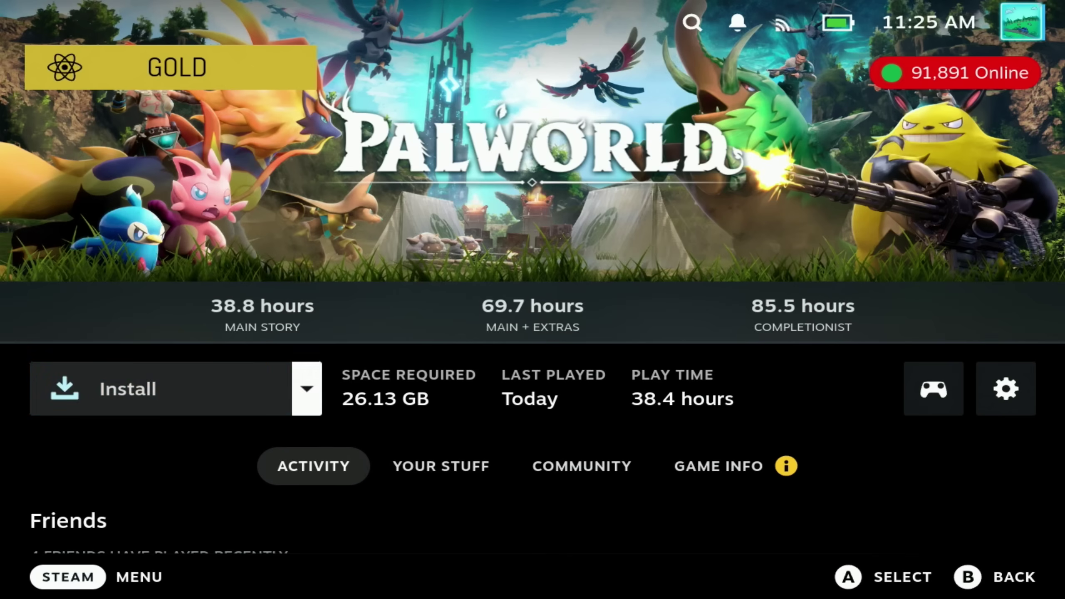
- Open Palworld's Game Info section and browse its store page down to the reviews and tags
key("Down")
key("Right")
key("Right")
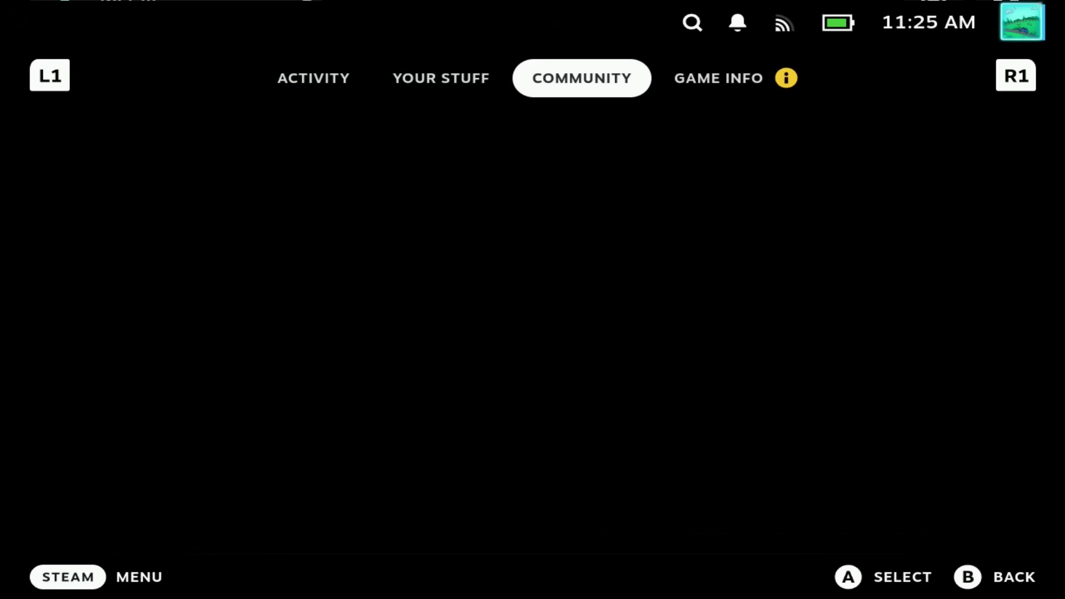
key("Right")
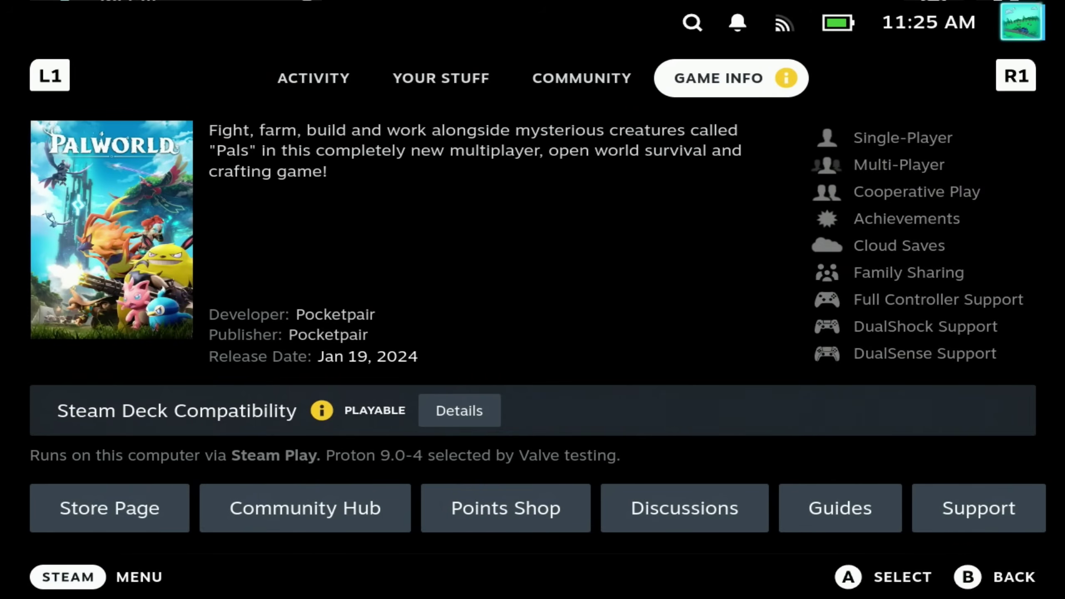
key("Down")
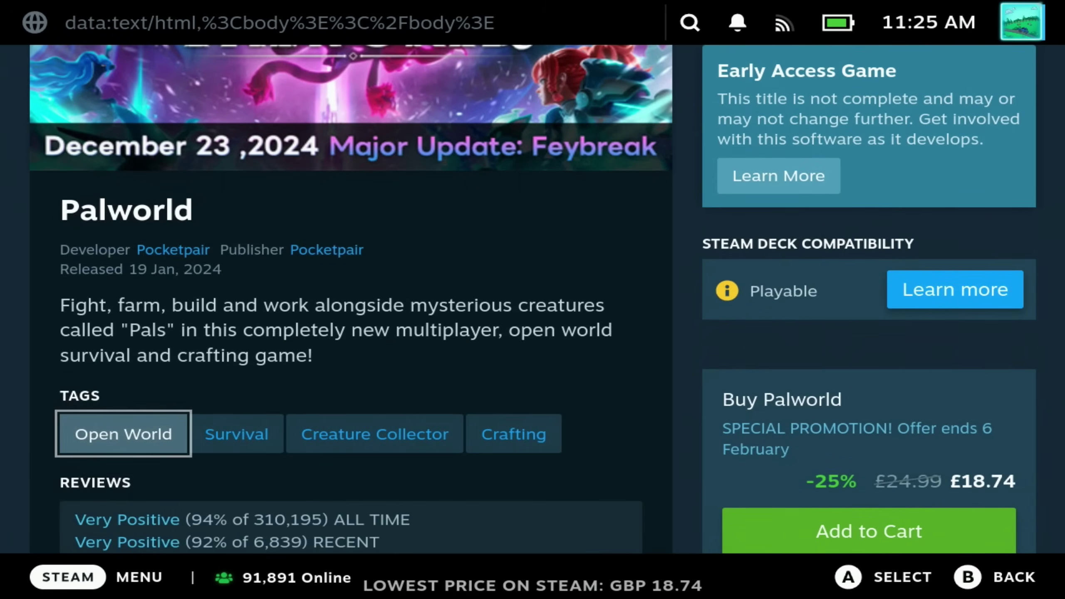
key("Right")
key("Down")
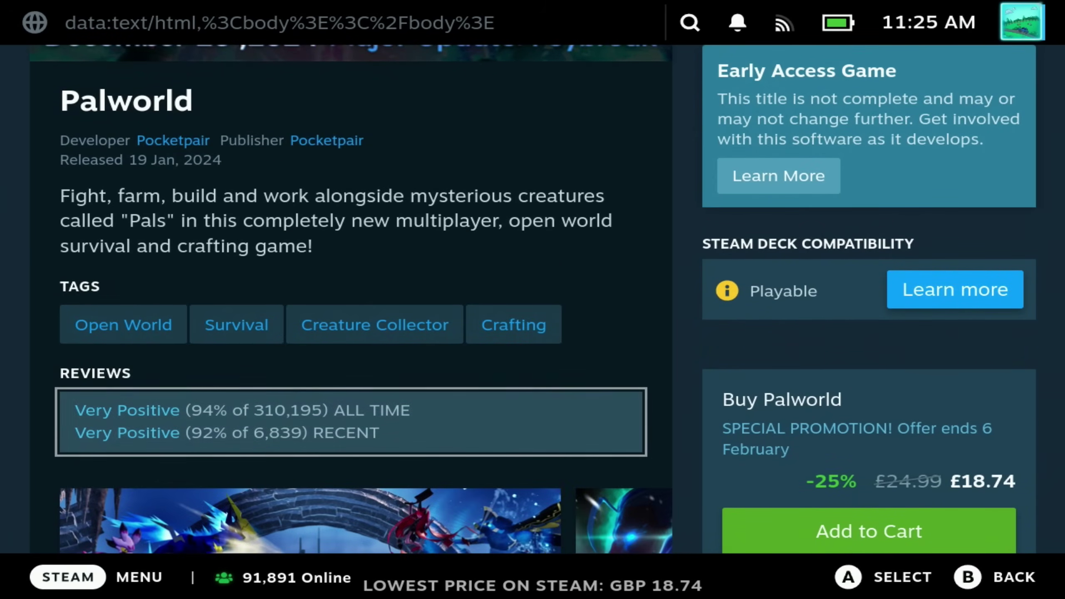
key("Up")
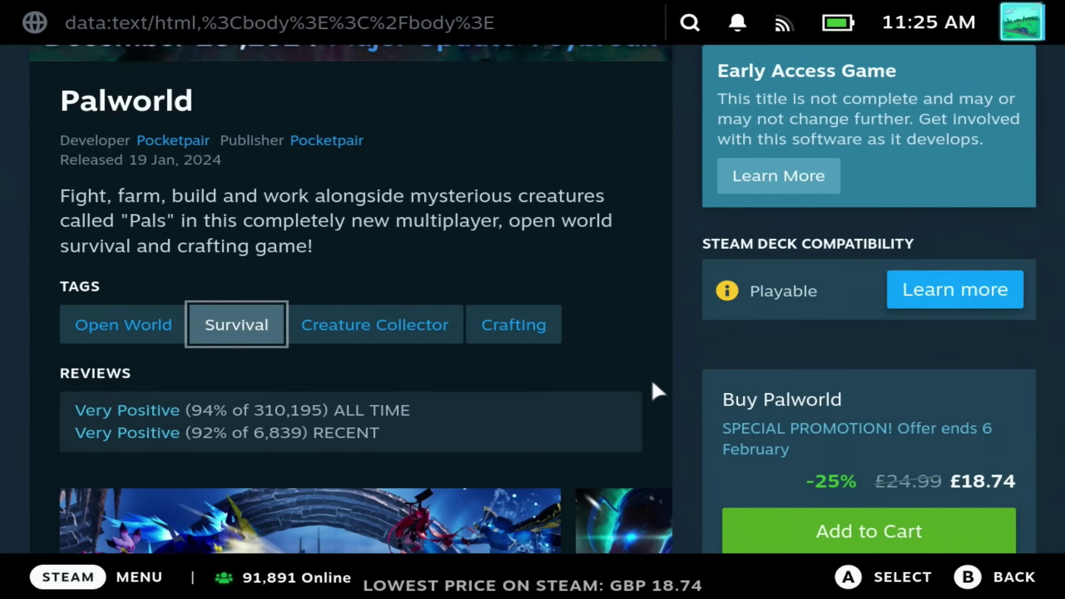
- Open Palworld's lowest-price history on IsThereAnyDeal, then back out toward the library
left_click(648, 585)
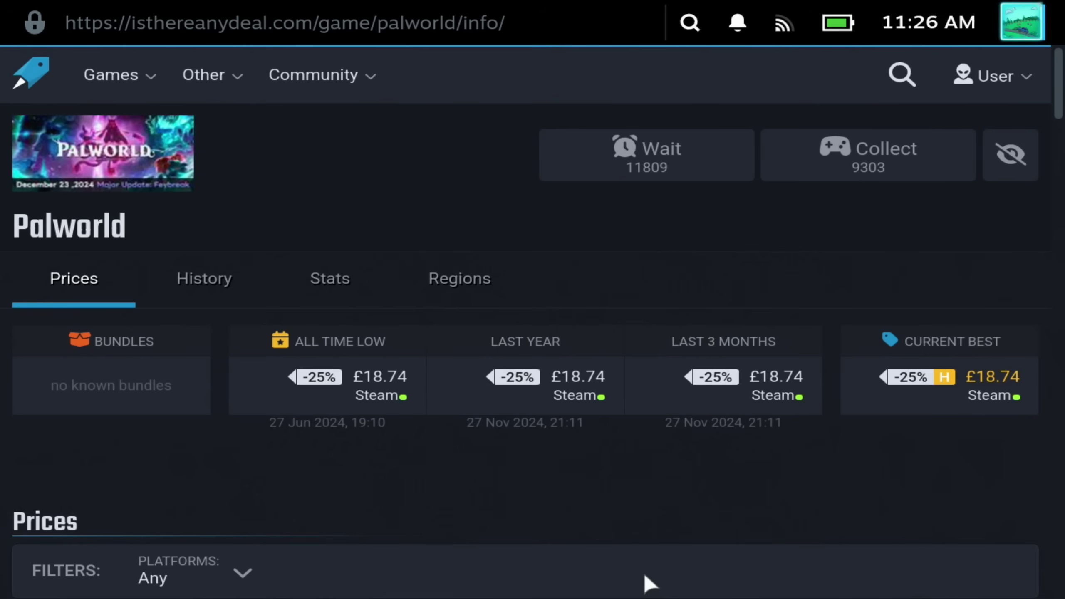
key("Escape")
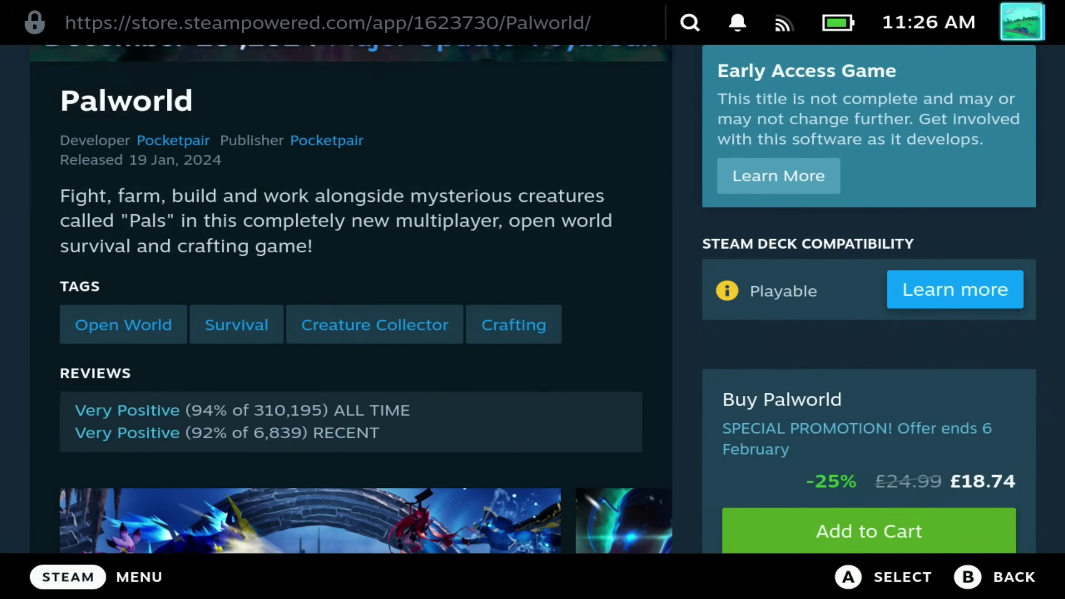
key("Escape")
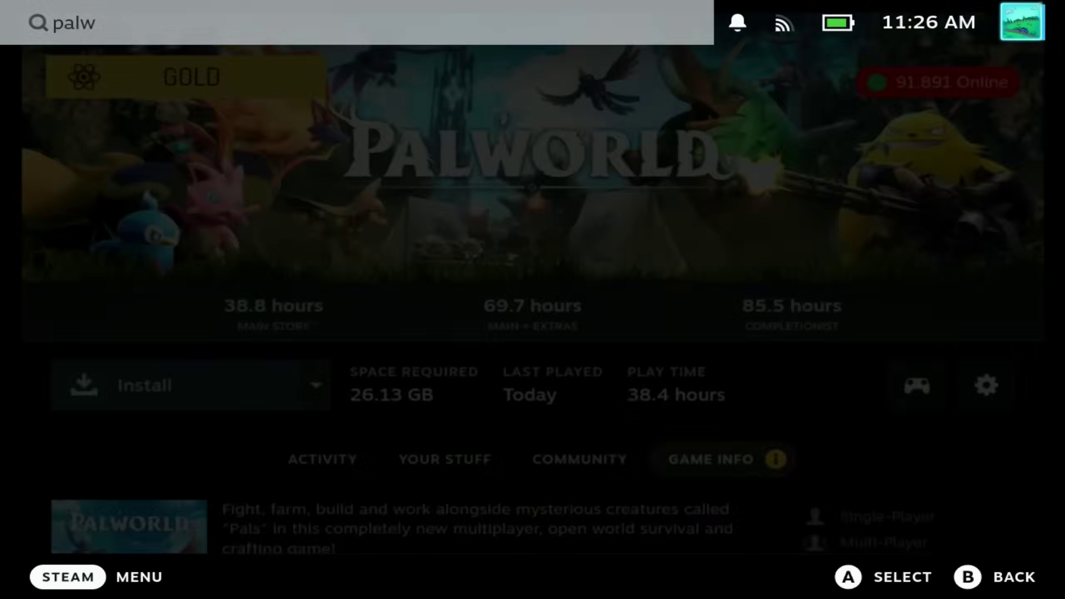
key("Escape")
key("Escape")
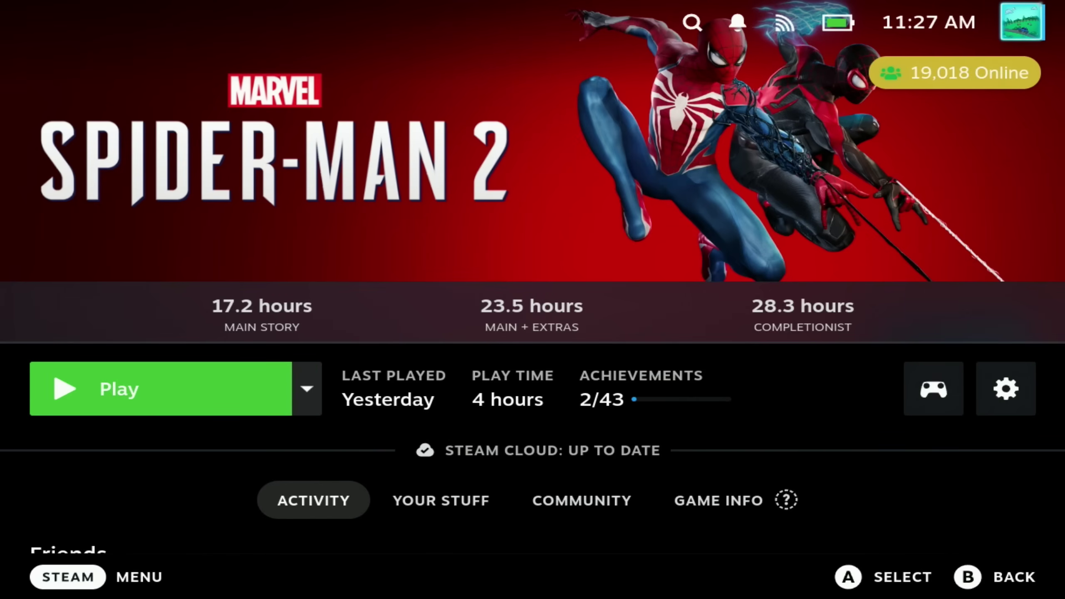
- Open the Decky plugin store and sort plugins by Newest First
key("ctrl+2")
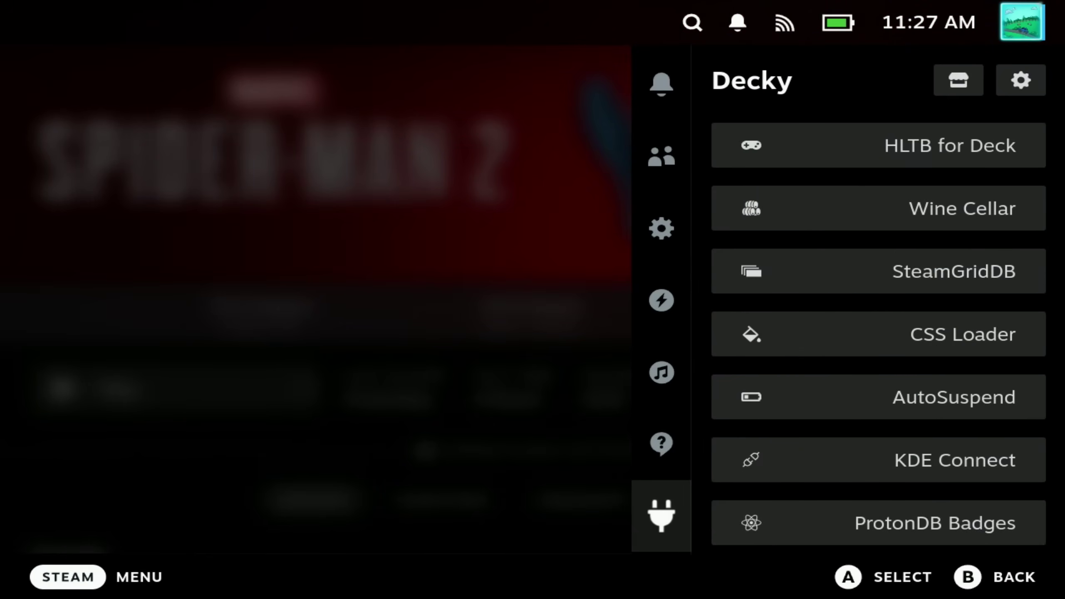
left_click(958, 80)
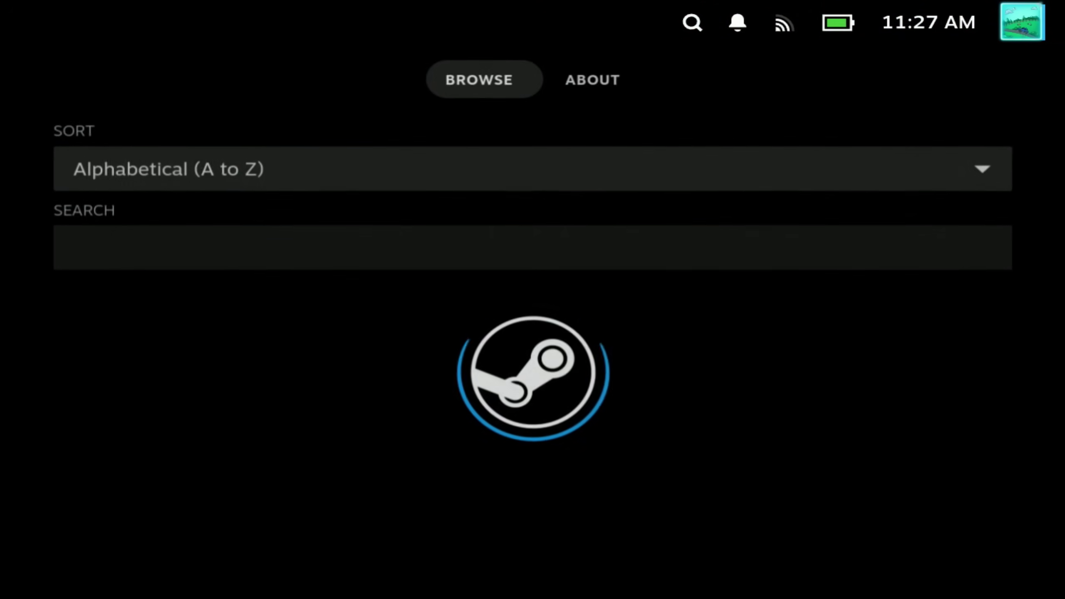
key("Down")
key("Down")
key("Down")
key("Down")
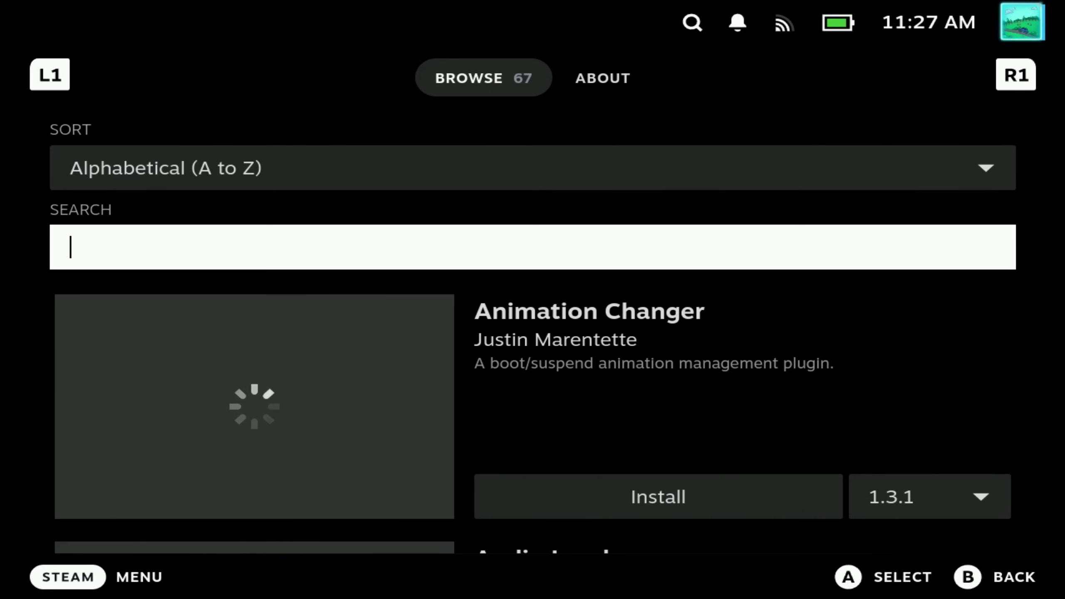
key("Down")
key("Up")
key("Up")
key("Up")
key("Up")
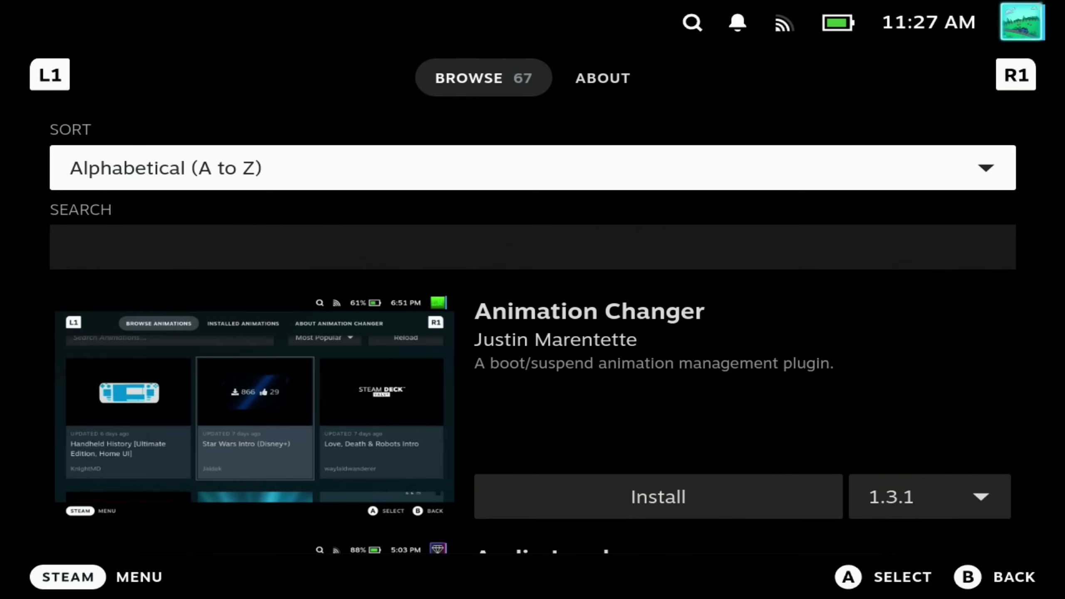
key("Return")
key("Down")
key("Down")
key("Down")
key("Return")
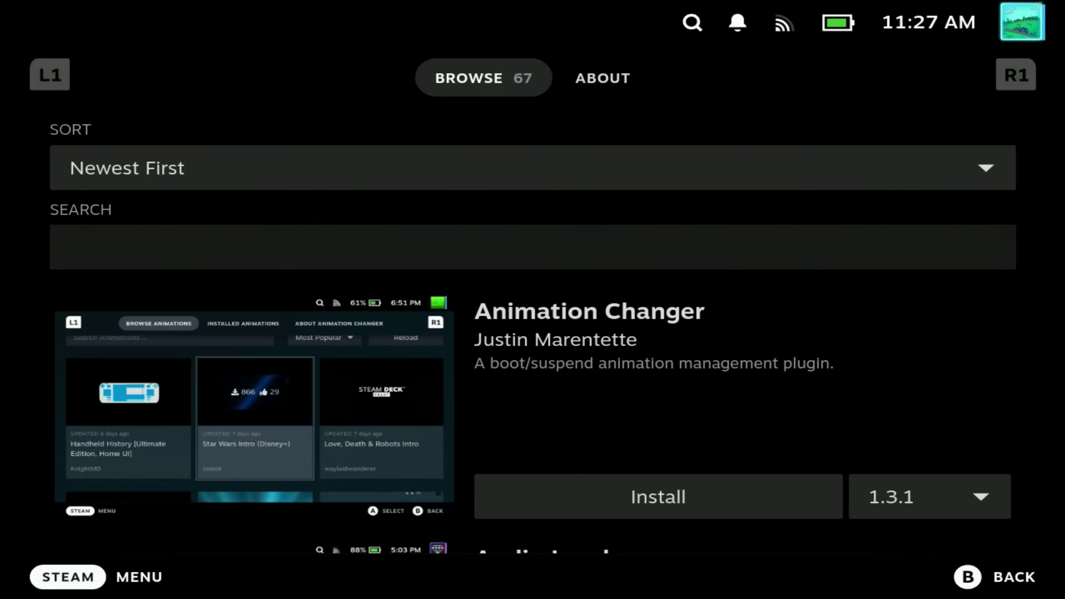
- Browse past PlayCount, Picture in Picture and DeckySpy to the IsThereAnyDeal for Deck plugin
key("Down")
key("Down")
key("Down")
key("Down")
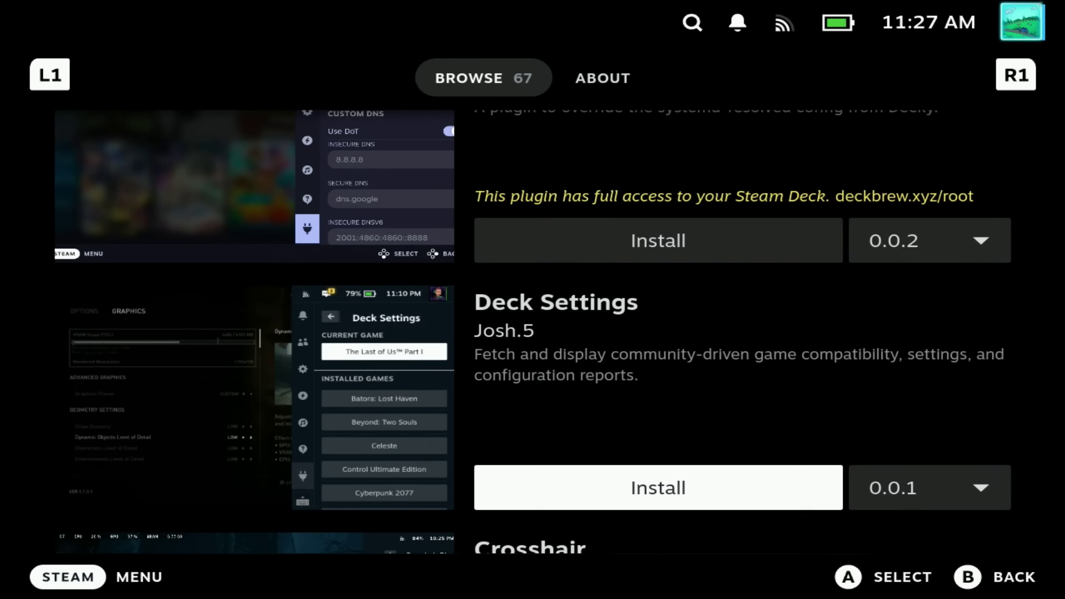
key("Down")
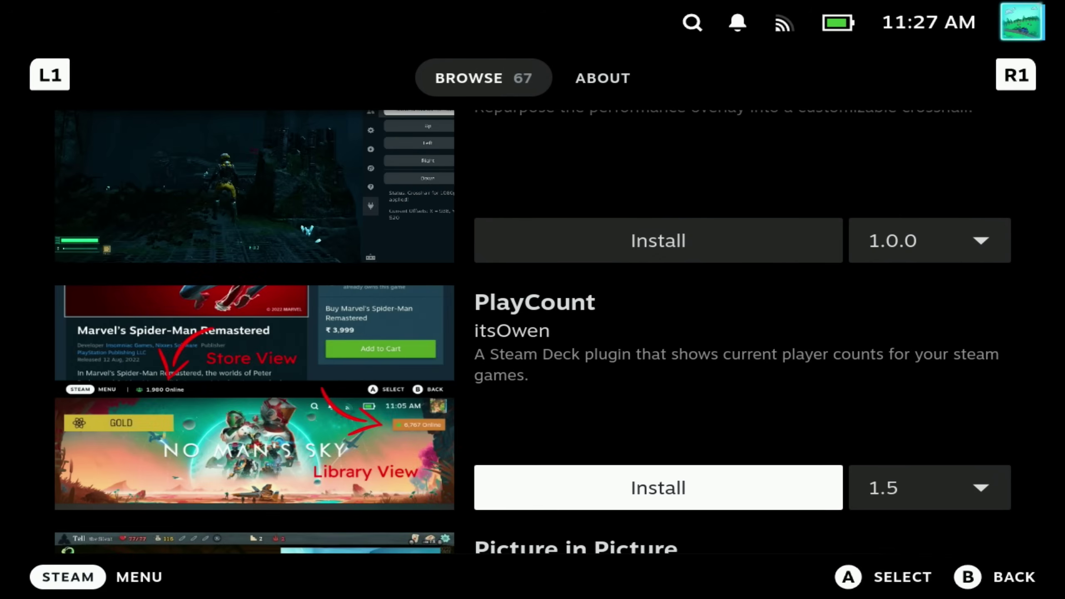
key("Right")
key("Left")
key("Up")
key("Down")
key("Down")
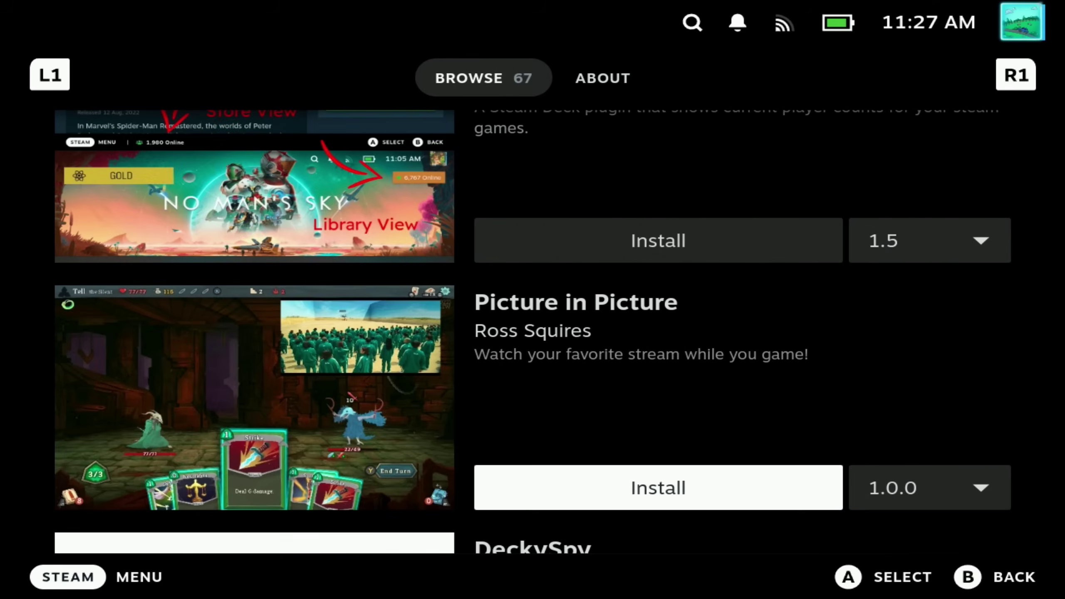
key("Down")
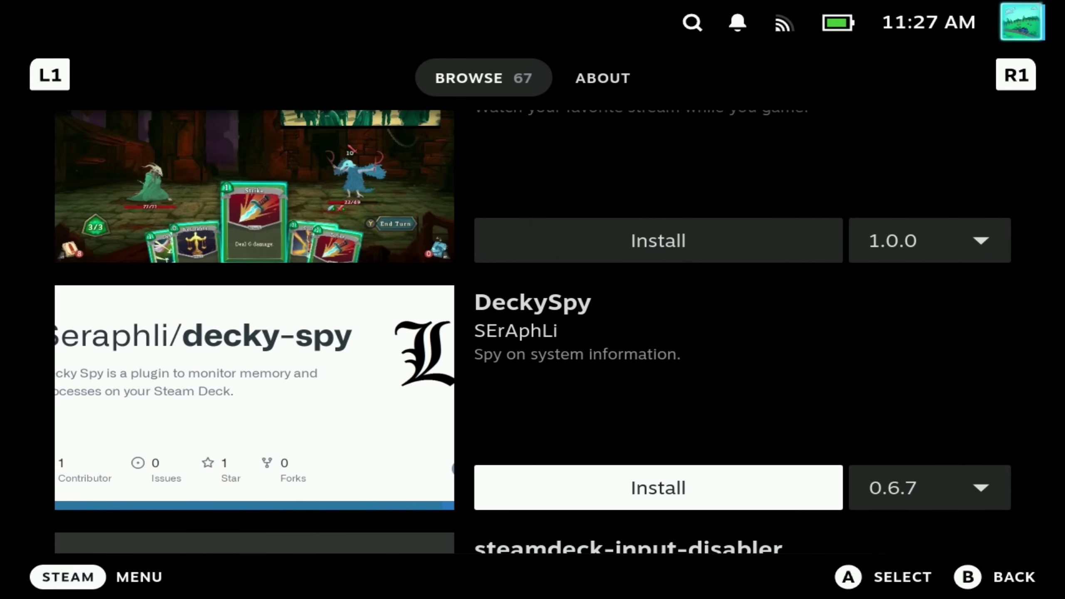
key("Down")
key("Down")
key("Down")
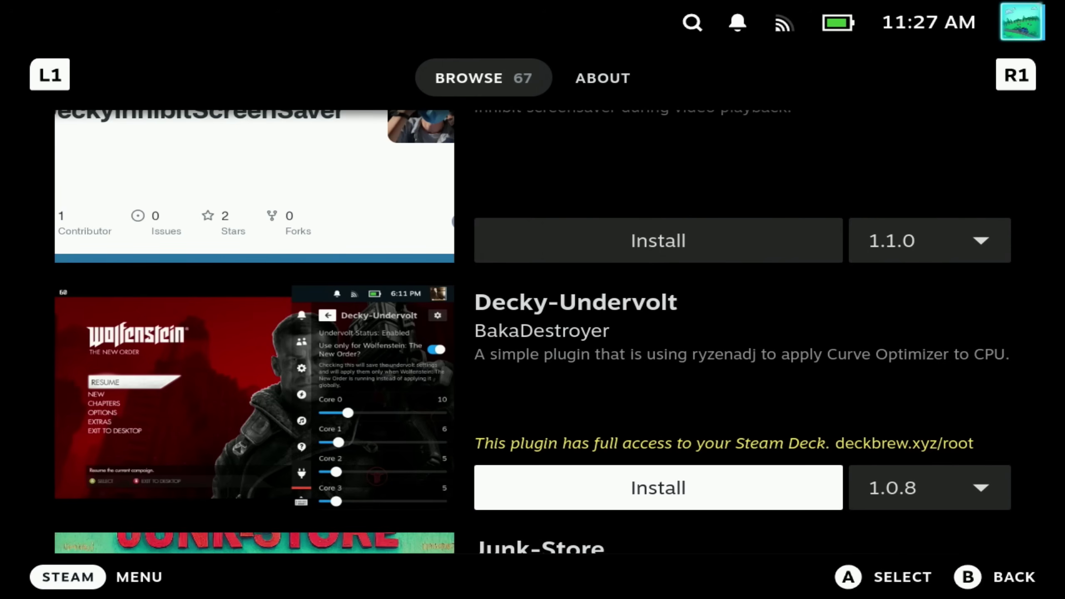
key("Down")
key("Down")
key("Down")
key("Down")
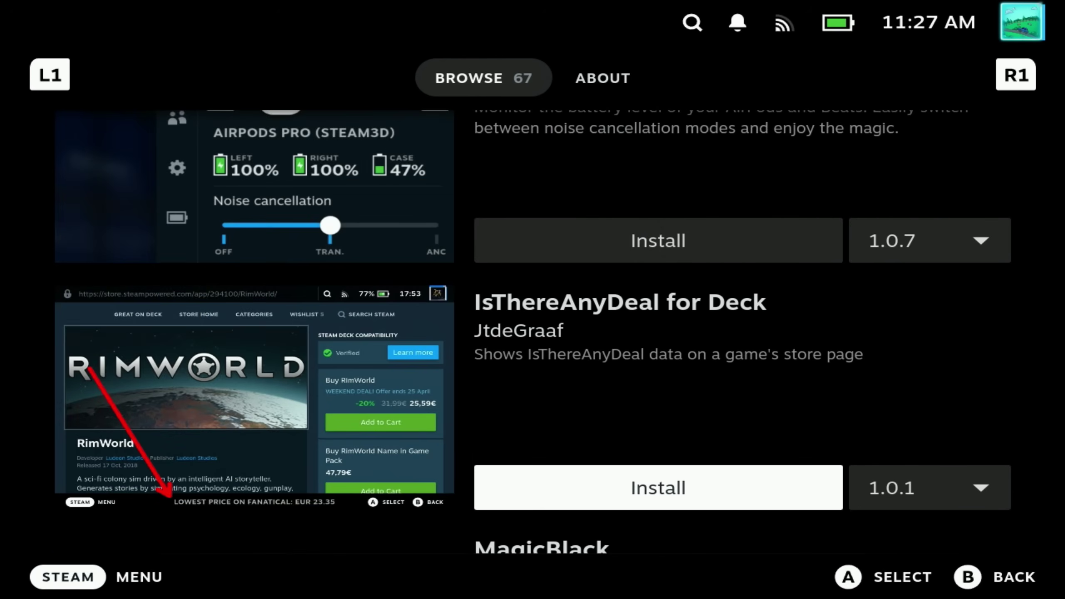
key("Up")
key("Up")
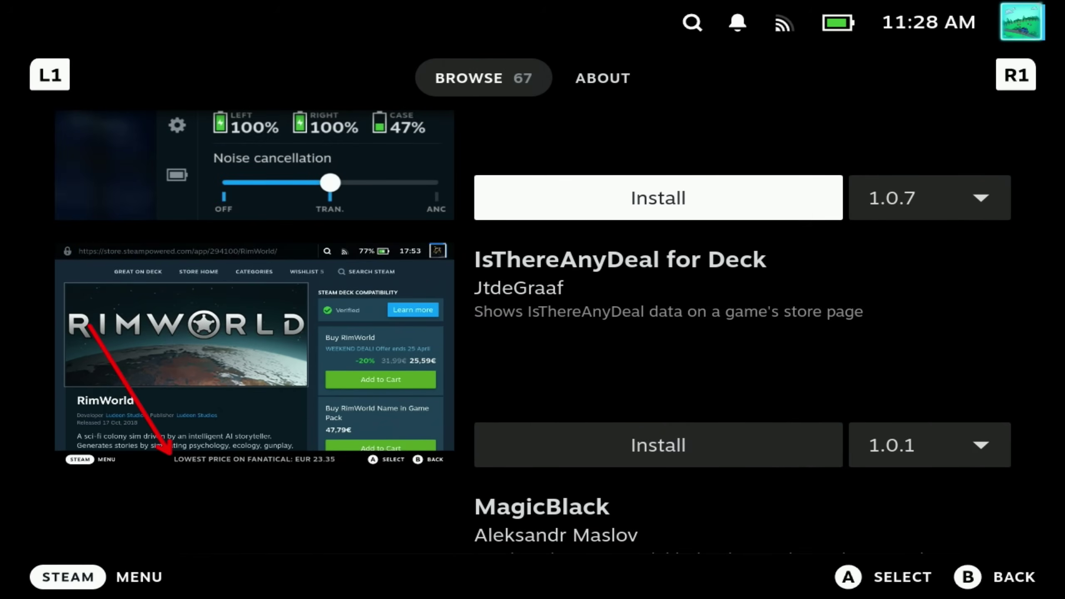
key("Down")
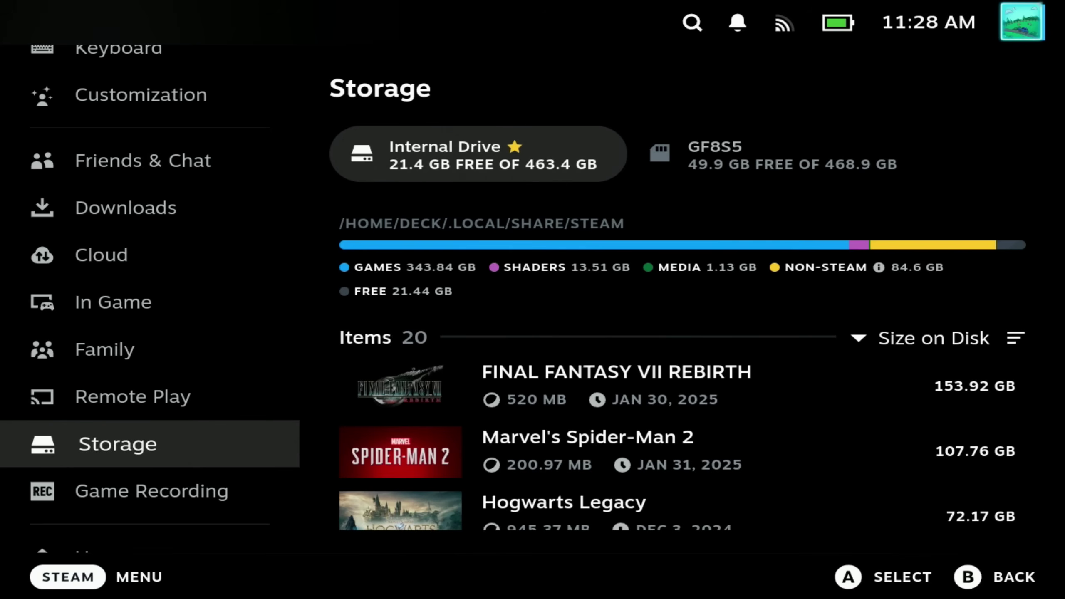
- Open Storage settings and compare the GF8S5 card's free space with the Internal Drive
key("Down")
key("Down")
key("Down")
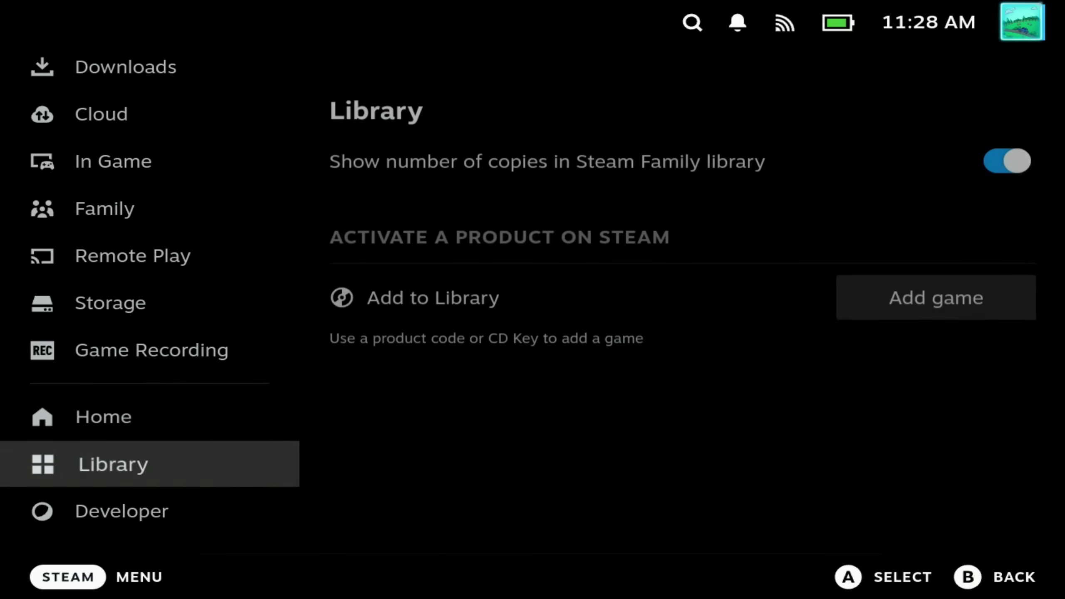
key("Down")
key("Up")
key("Up")
key("Up")
key("Up")
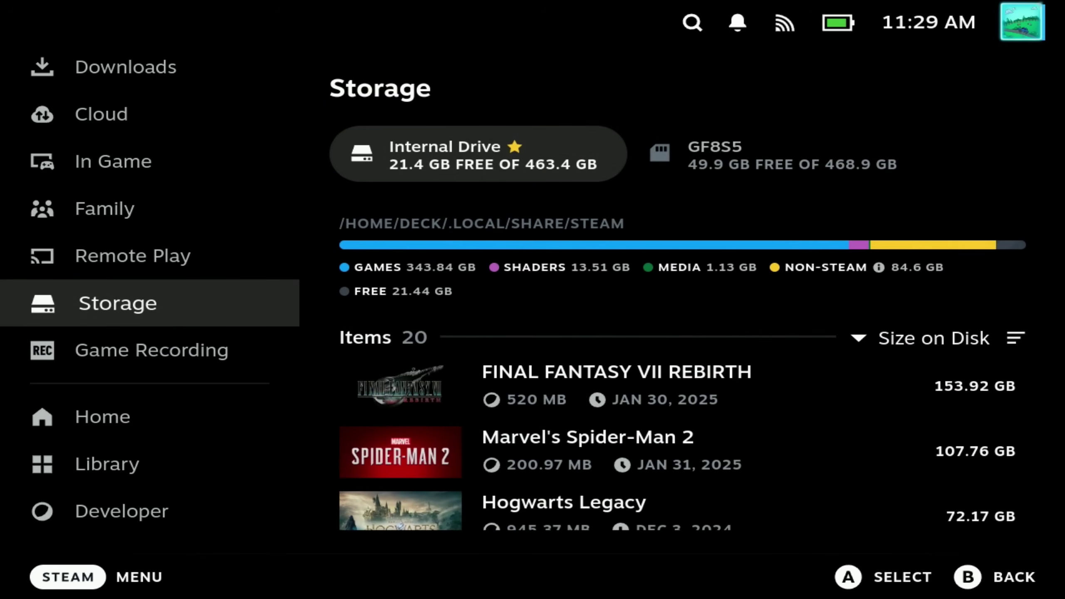
key("Right")
key("Right")
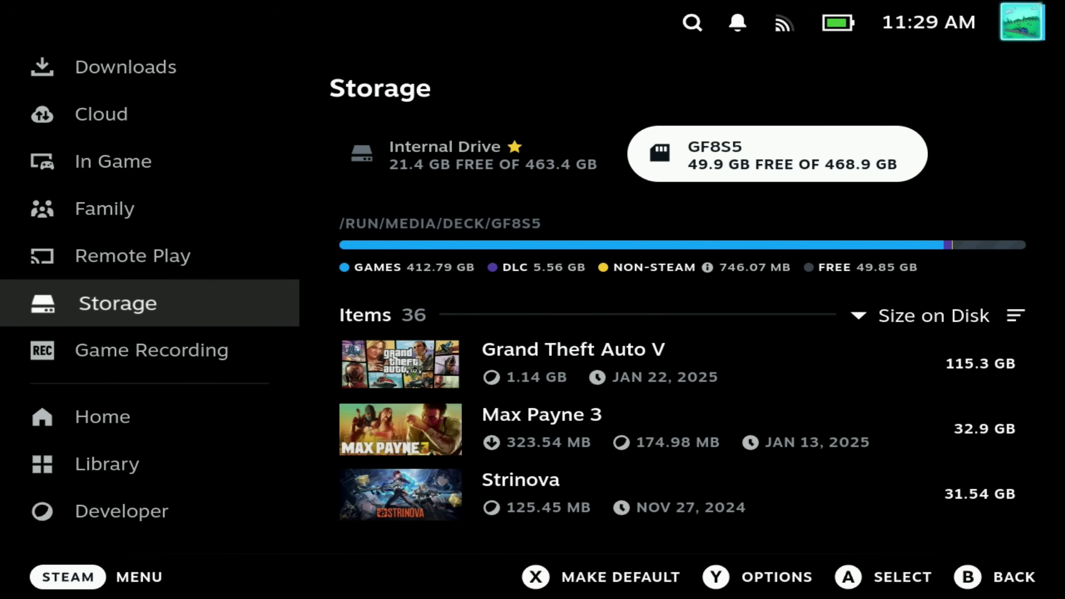
key("Left")
- Return to the Internal Drive listing, then open the Storage Cleaner plugin
key("Down")
key("Up")
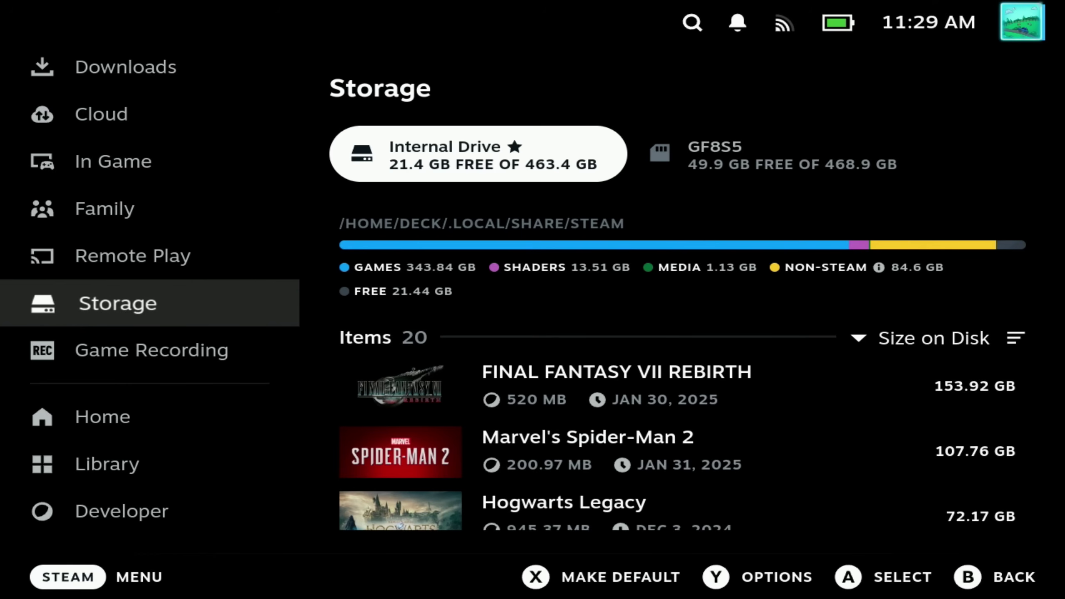
key("ctrl+2")
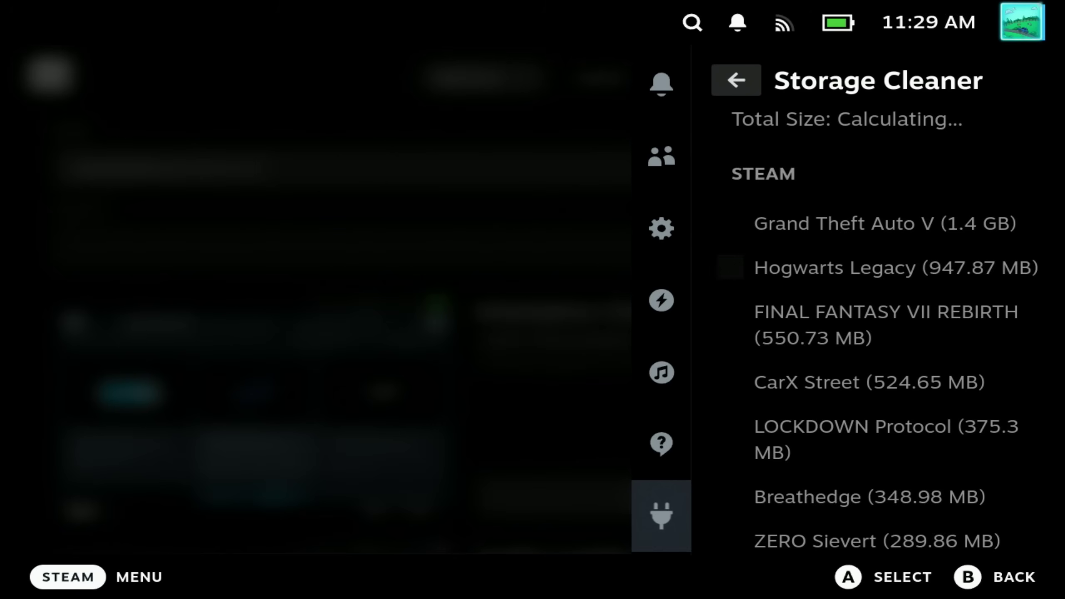
- Step through Storage Cleaner's shader cache games, including non-Steam entries, up to West of Loathing
key("Down")
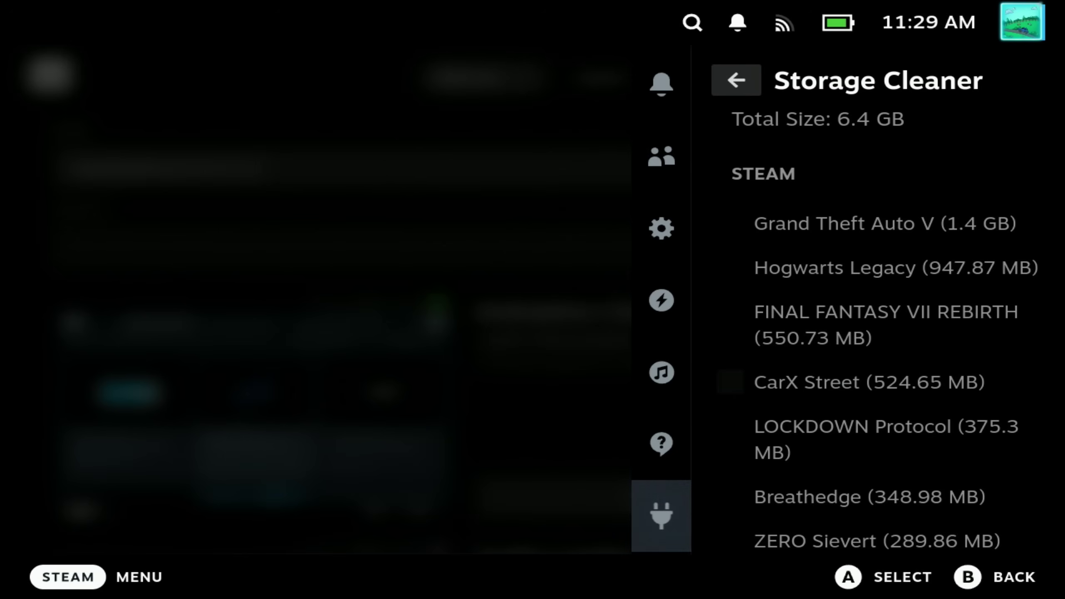
key("Down")
key("Down")
key("Down")
key("Down")
key("Down")
key("Down")
key("Down")
key("Down")
key("Down")
key("Down")
key("Down")
key("Down")
key("Down")
key("Down")
key("Down")
key("Down")
key("Down")
key("Down")
key("Down")
key("Down")
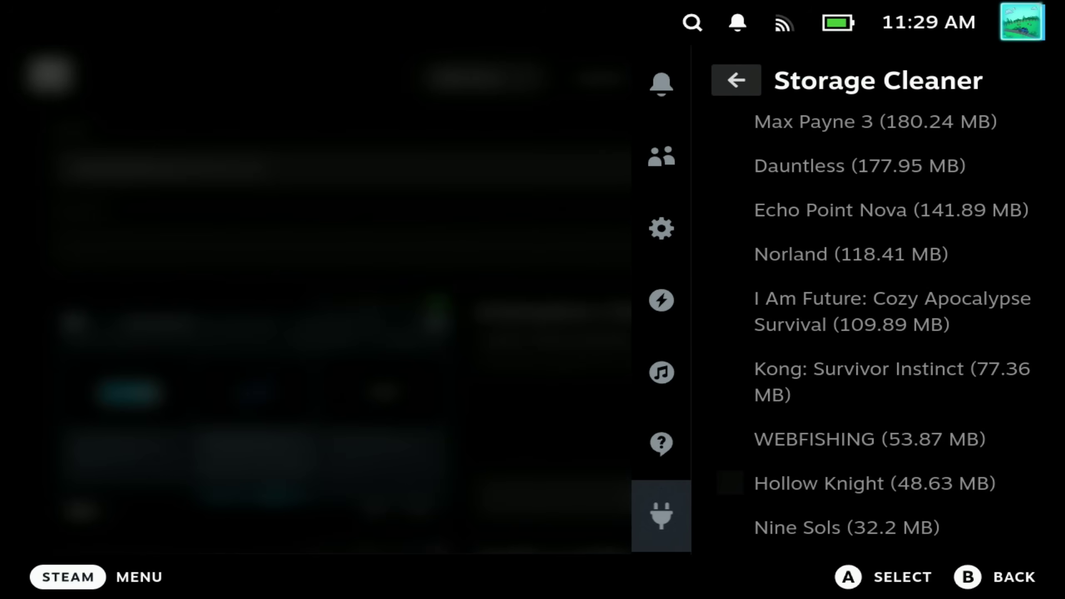
key("Down")
key("Down")
key("Down")
key("Down")
key("Down")
key("Down")
key("Down")
key("Down")
key("Down")
key("Down")
key("Down")
key("Down")
key("Down")
key("Down")
key("Down")
key("Down")
key("Down")
key("Down")
key("Down")
key("Down")
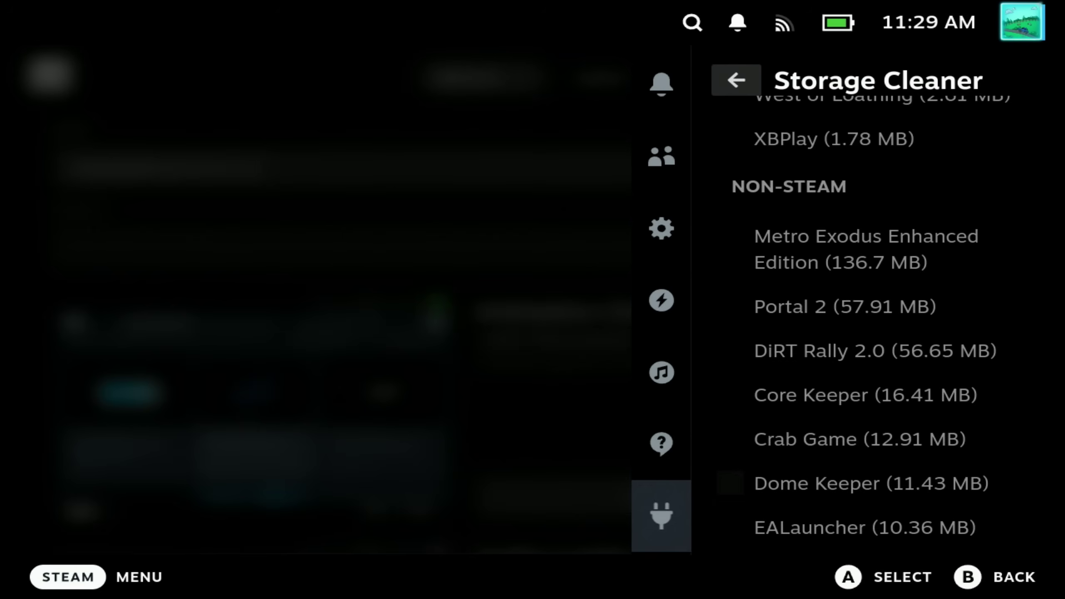
key("Up")
key("Up")
key("Up")
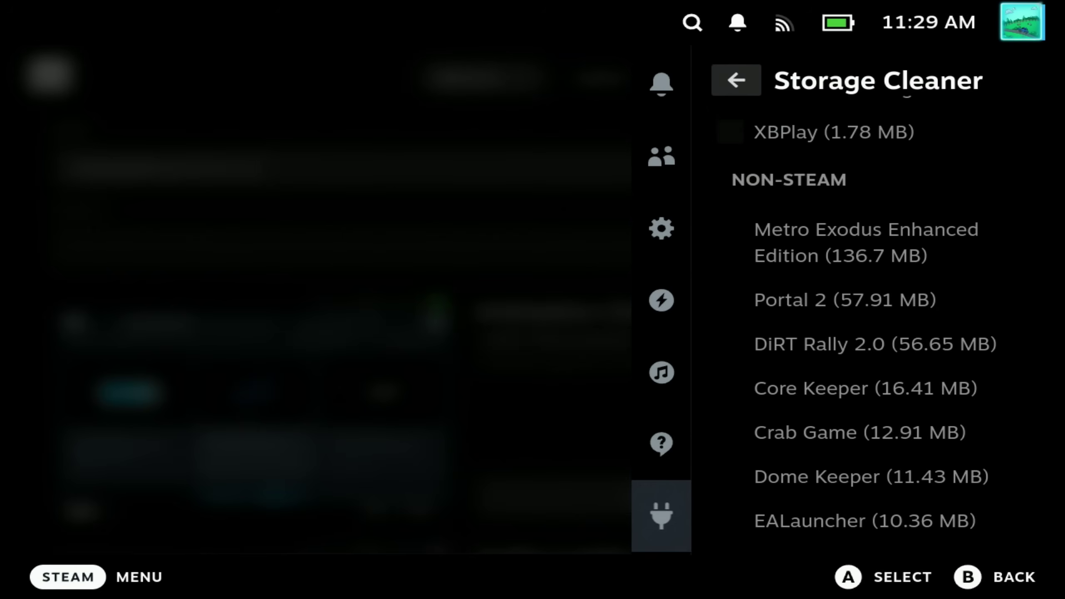
key("Up")
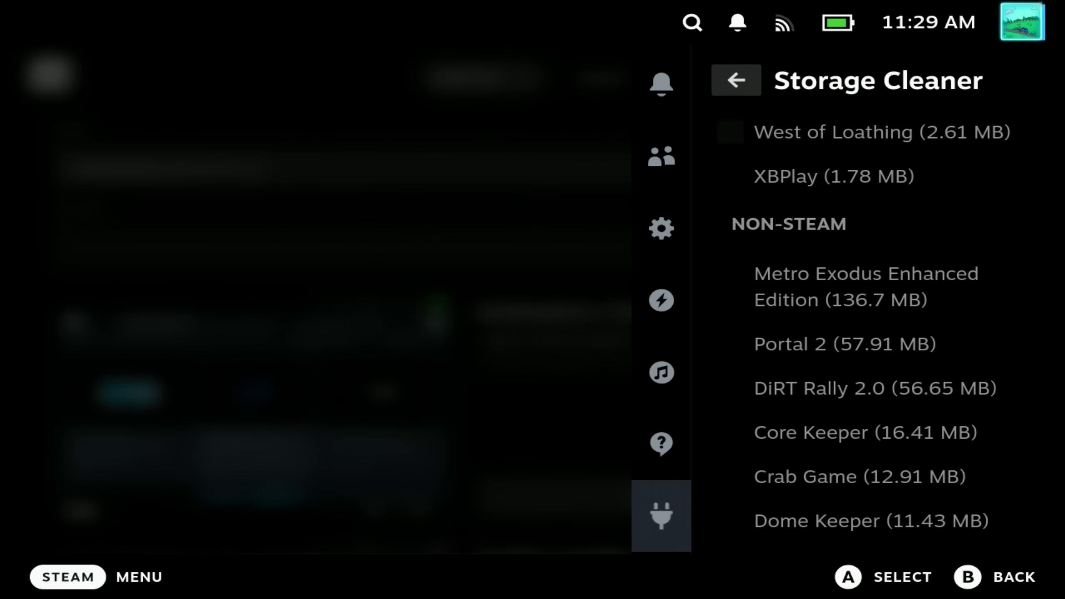
- Move down to the 27.13 GB Compatibility Data list, landing on Marvel's Spider-Man 2
key("Down")
key("Down")
key("Down")
key("Down")
key("Down")
key("Down")
key("Down")
key("Down")
key("Down")
key("Down")
key("Down")
key("Down")
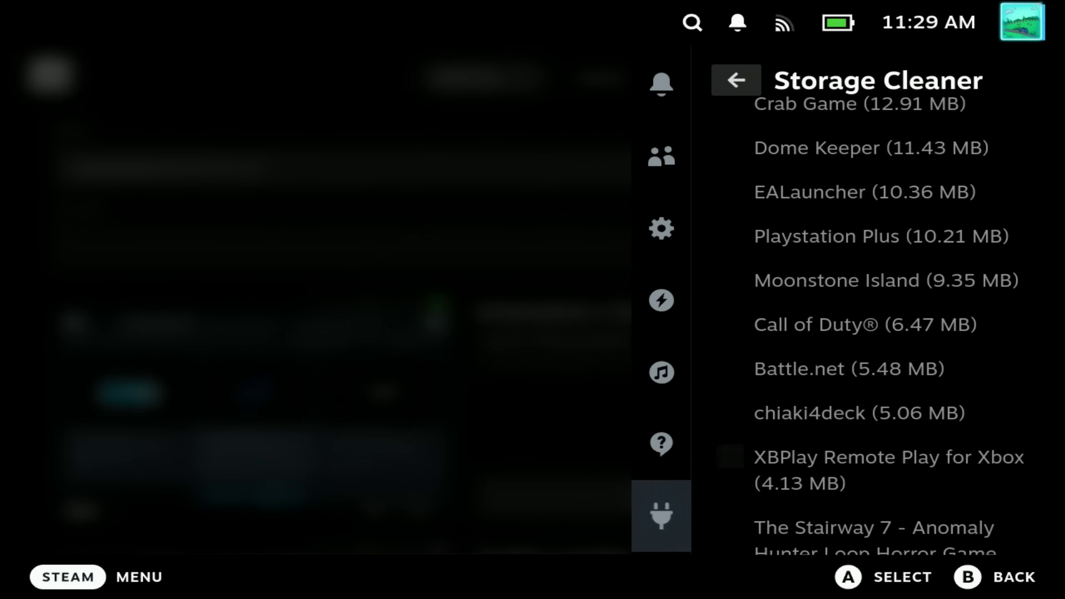
key("Down")
key("Down")
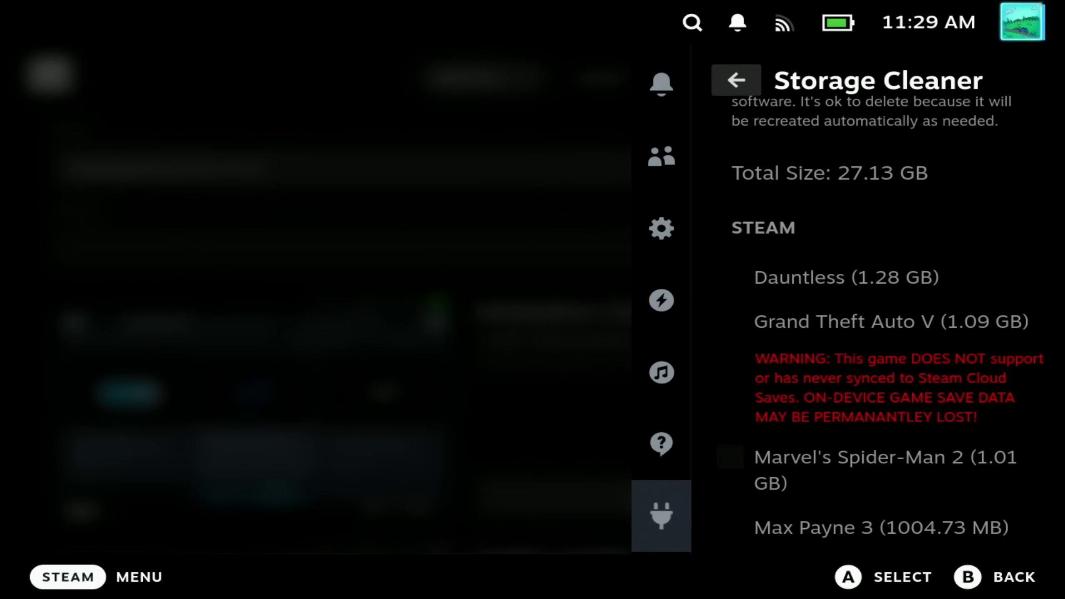
key("Up")
key("Up")
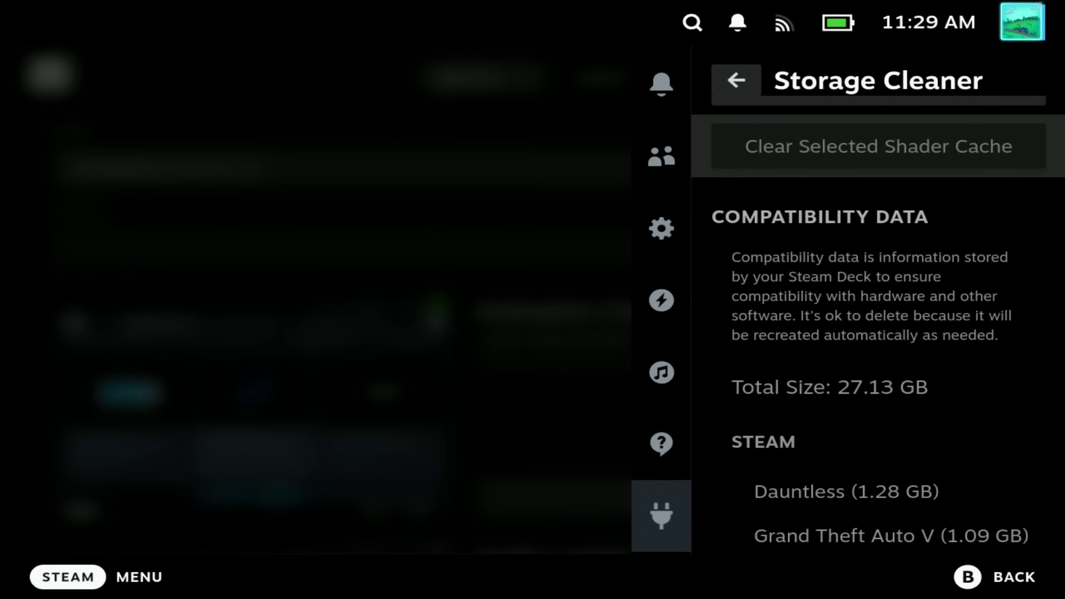
key("Down")
key("Down")
key("Down")
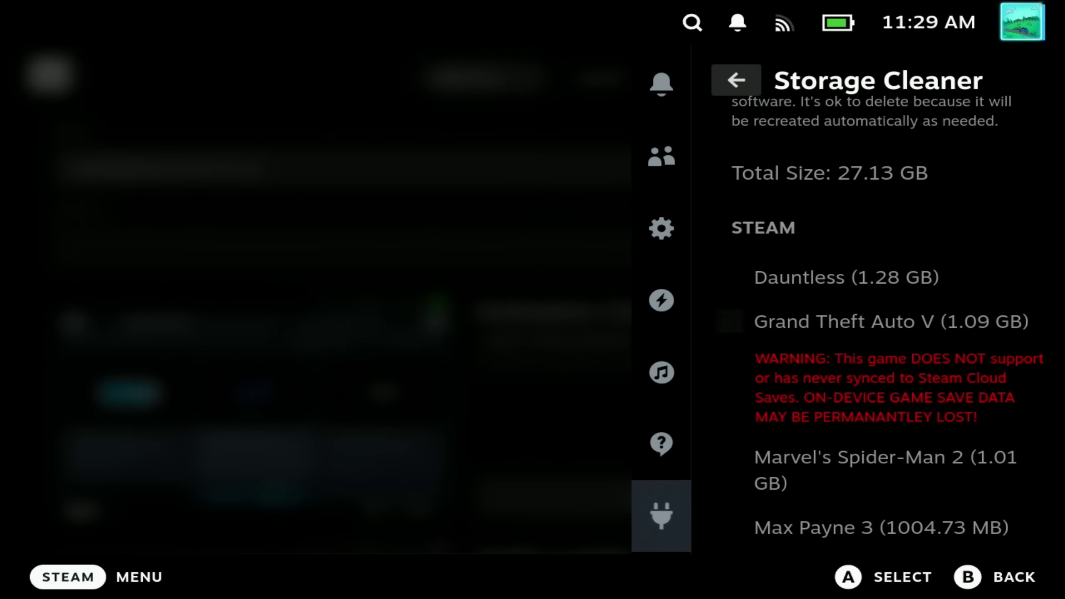
- Check Roboquest, Norland, Hogwarts Legacy, WEBFISHING, Temtem and Liar's Bar, then clear their compatibility data
key("Down")
key("Down")
key("Down")
key("Down")
key("Down")
key("Down")
key("Down")
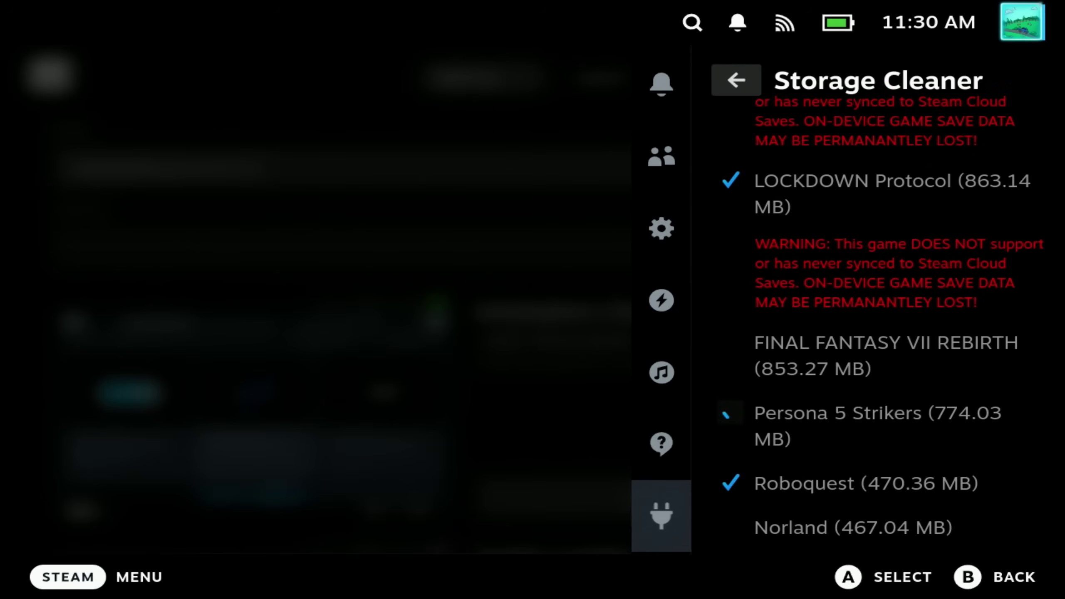
key("Down")
key("Down")
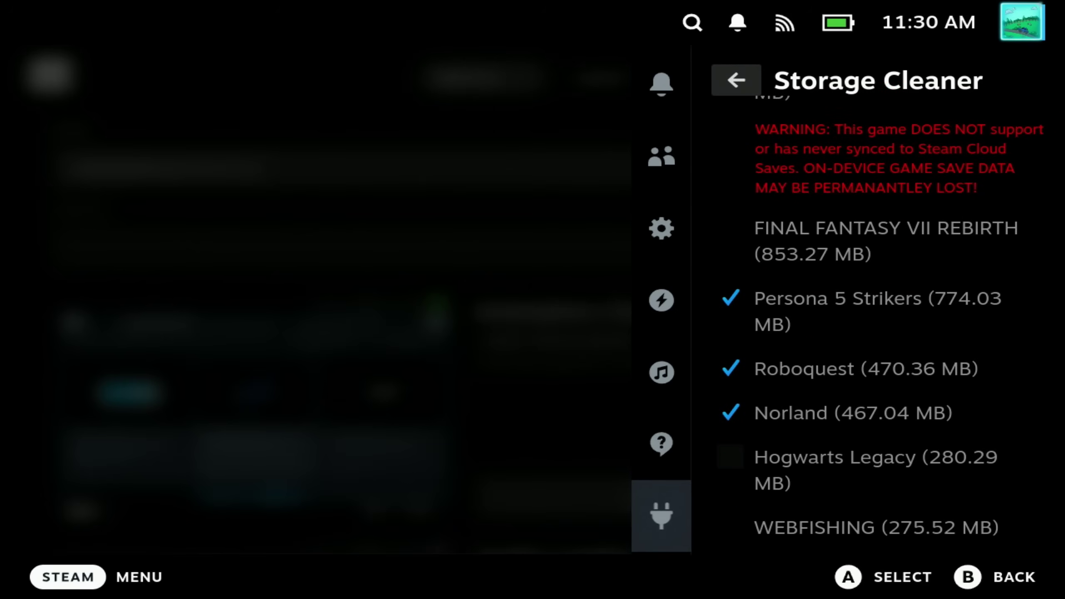
key("Down")
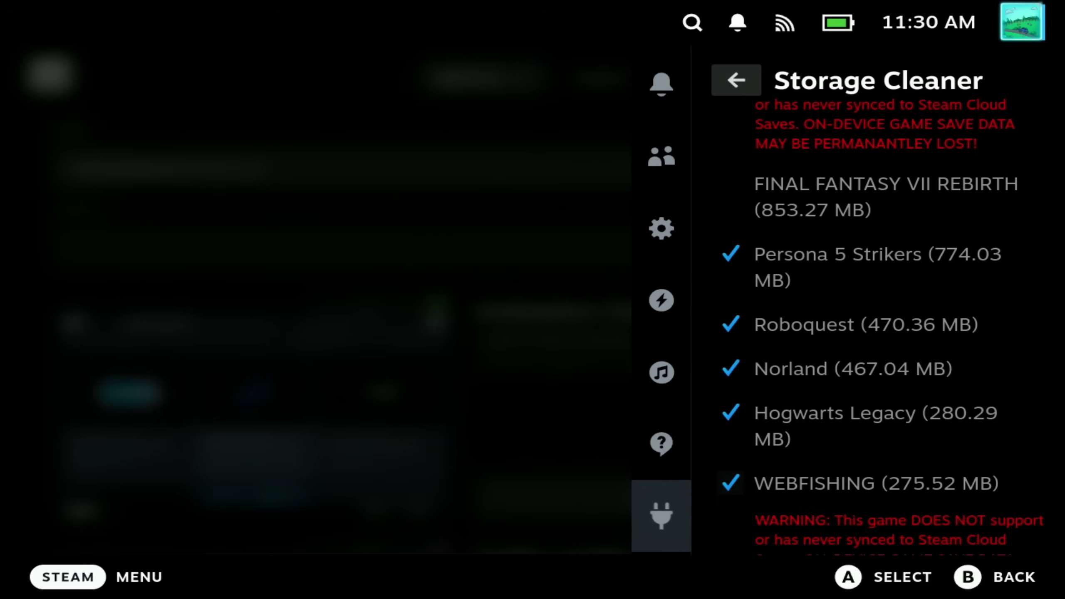
key("Down")
key("Down")
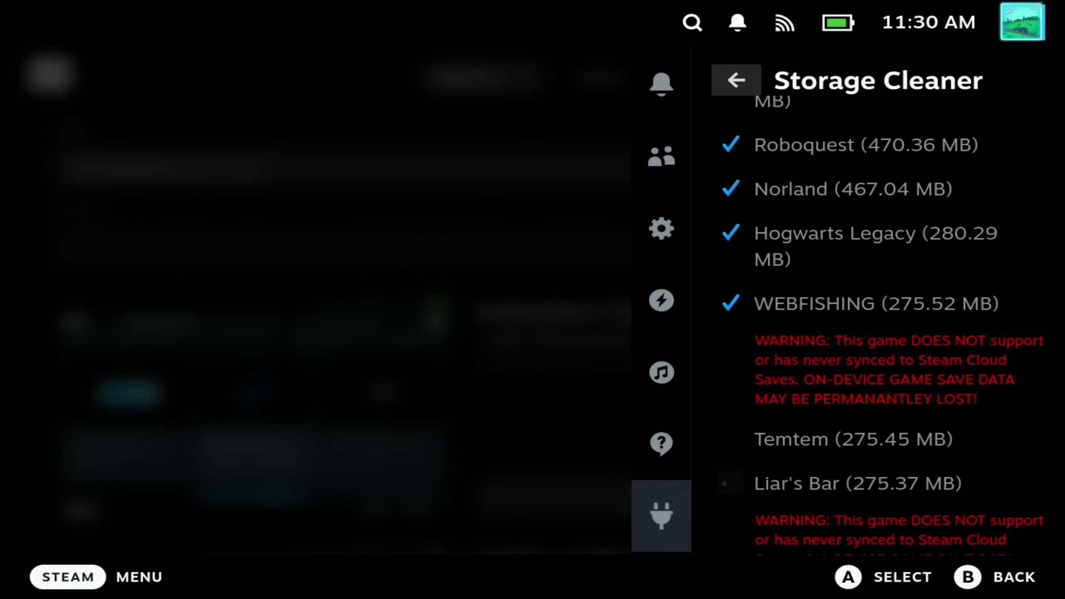
key("Down")
key("Down")
key("Down")
key("Down")
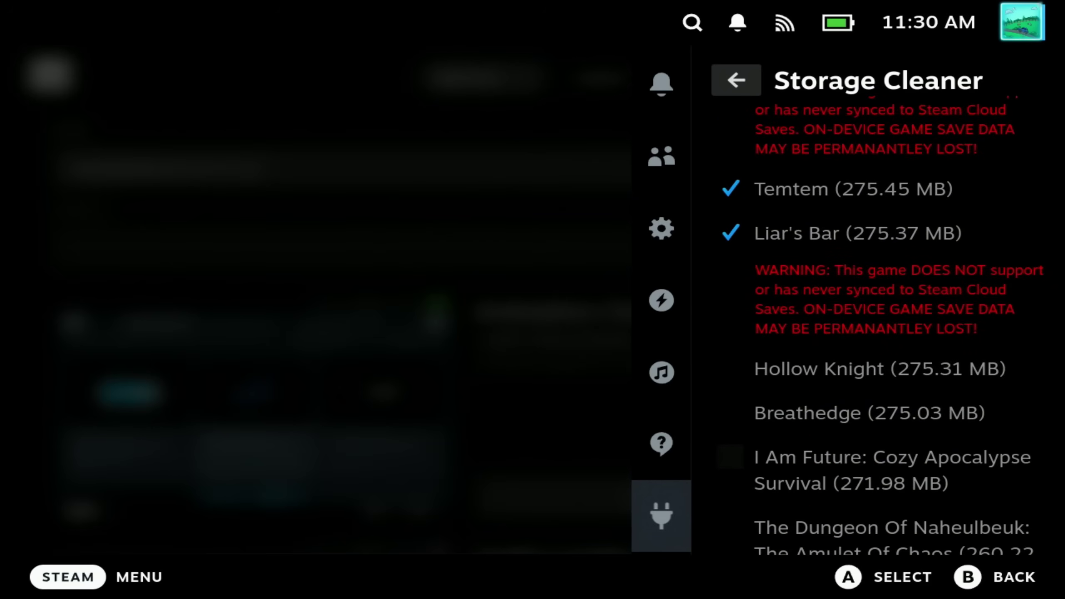
key("Down")
key("Down")
key("Down")
key("Down")
key("Down")
key("Down")
key("Down")
key("Down")
key("Down")
key("Down")
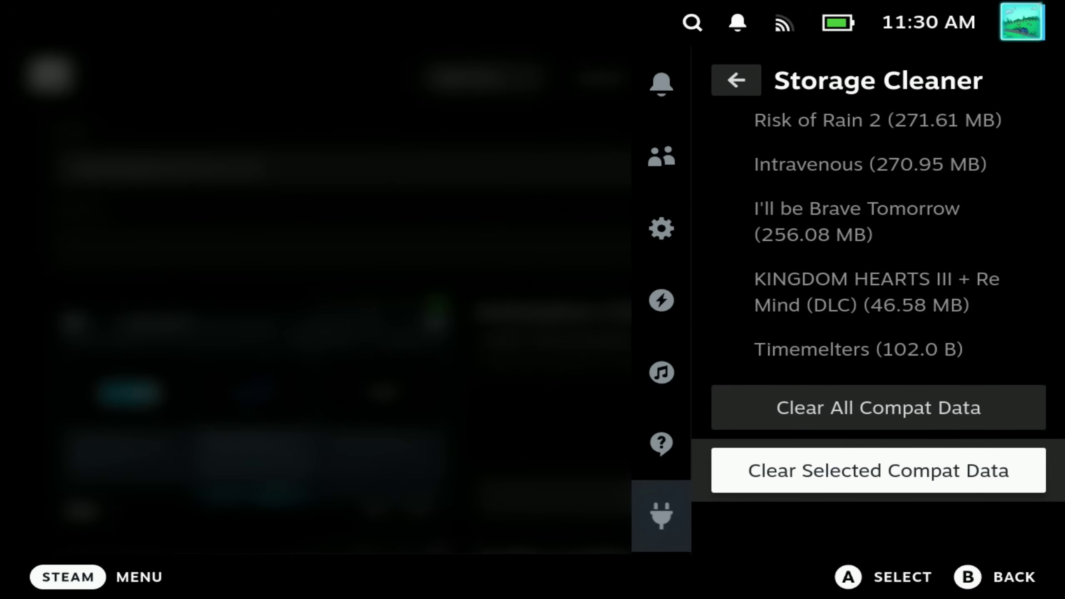
key("Return")
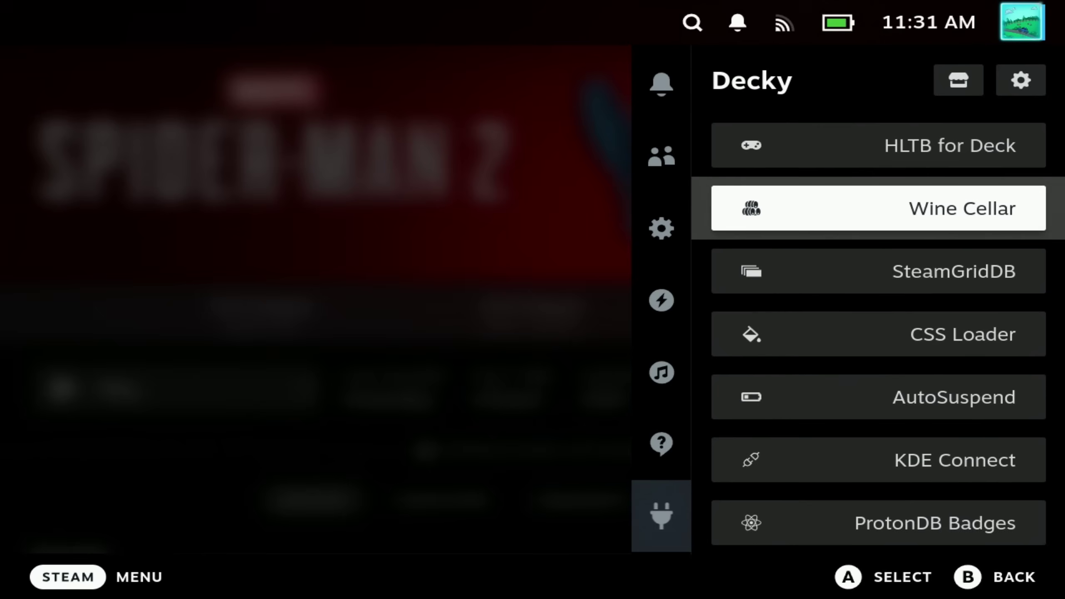
- Open the KDE Connect plugin page from the Decky plugin list
key("Down")
key("Down")
key("Down")
key("Down")
key("Return")
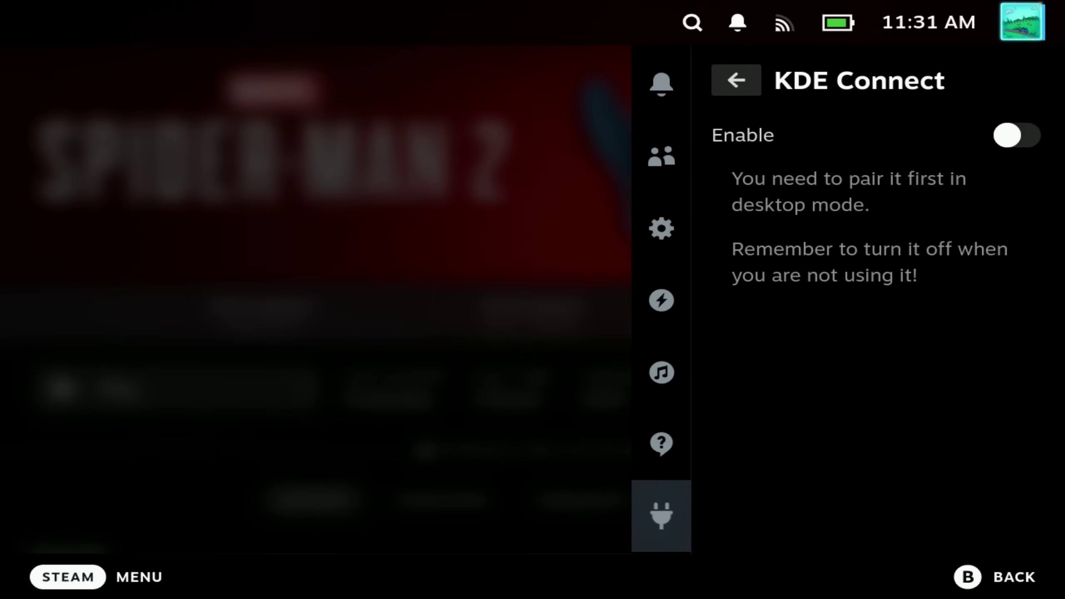
key("Up")
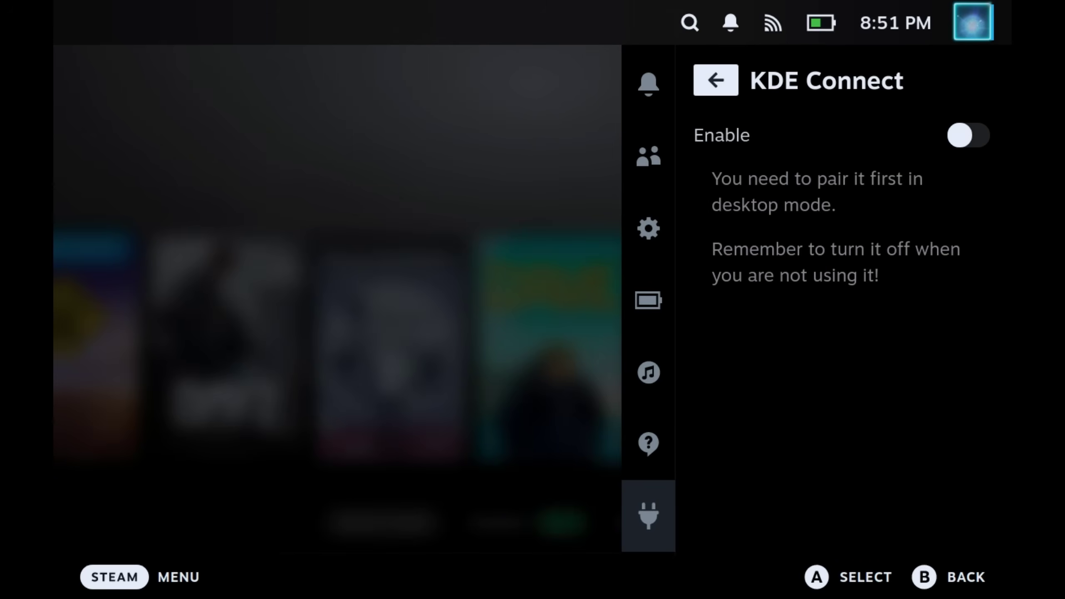
key("Down")
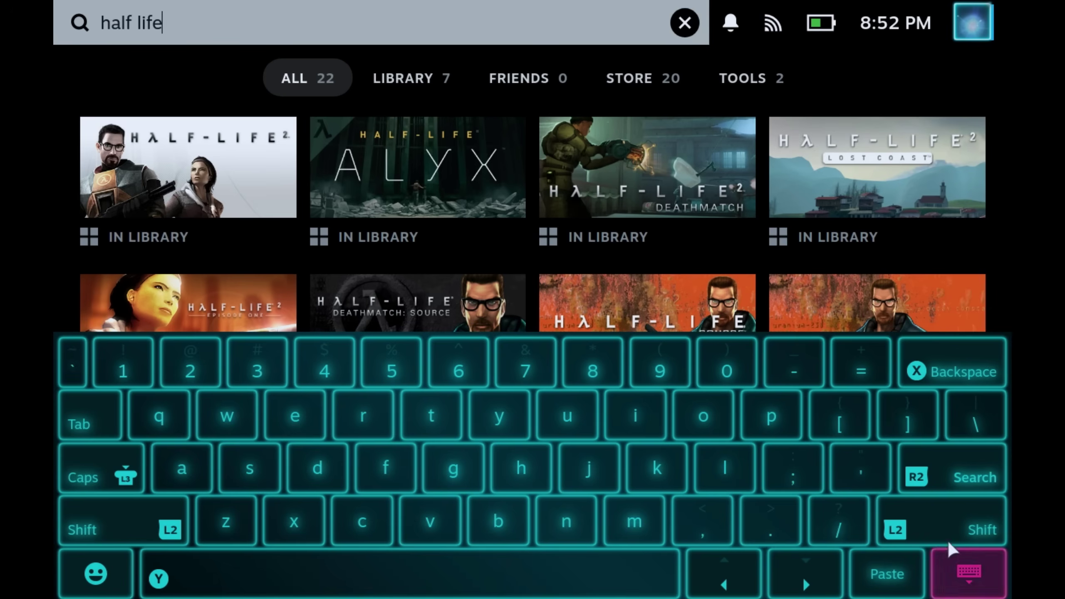
- Show the KDE Connect pairing page in desktop System Settings
left_click(964, 571)
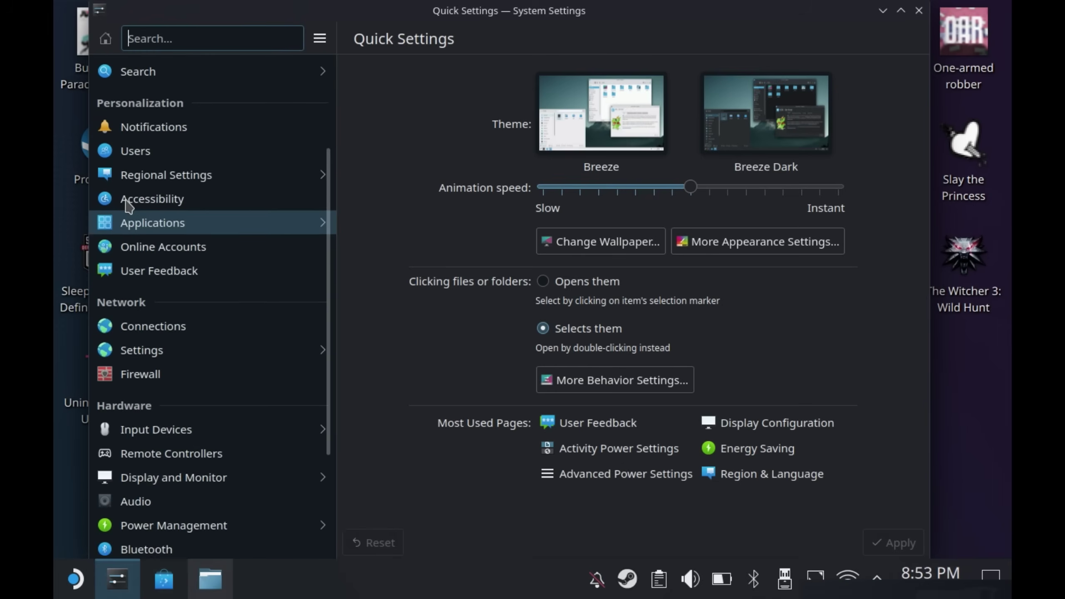
scroll(122, 189, "down", 3)
scroll(112, 126, "down", 1)
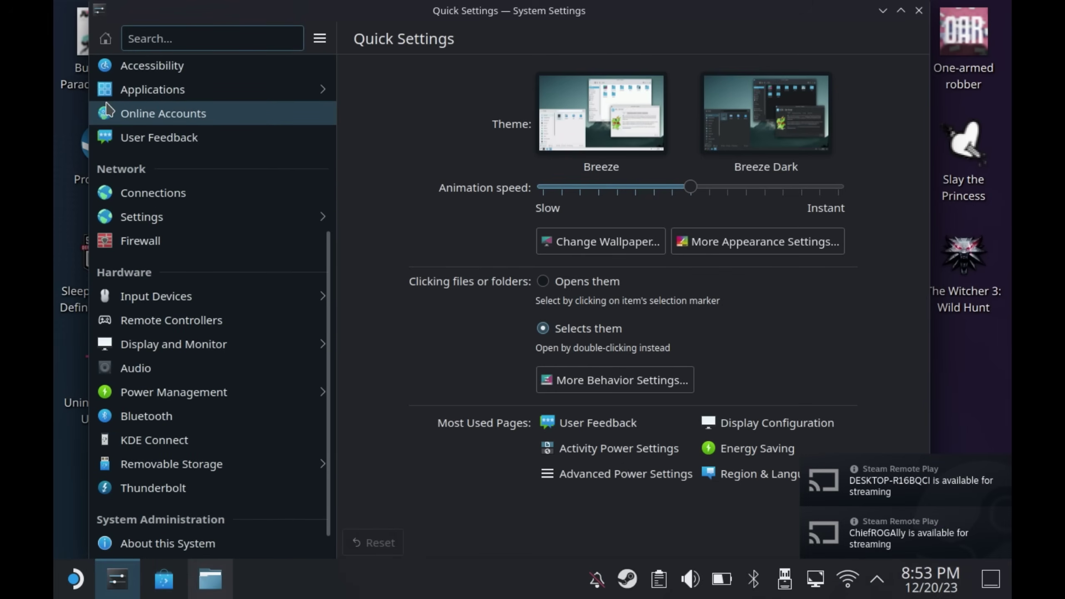
left_click(143, 446)
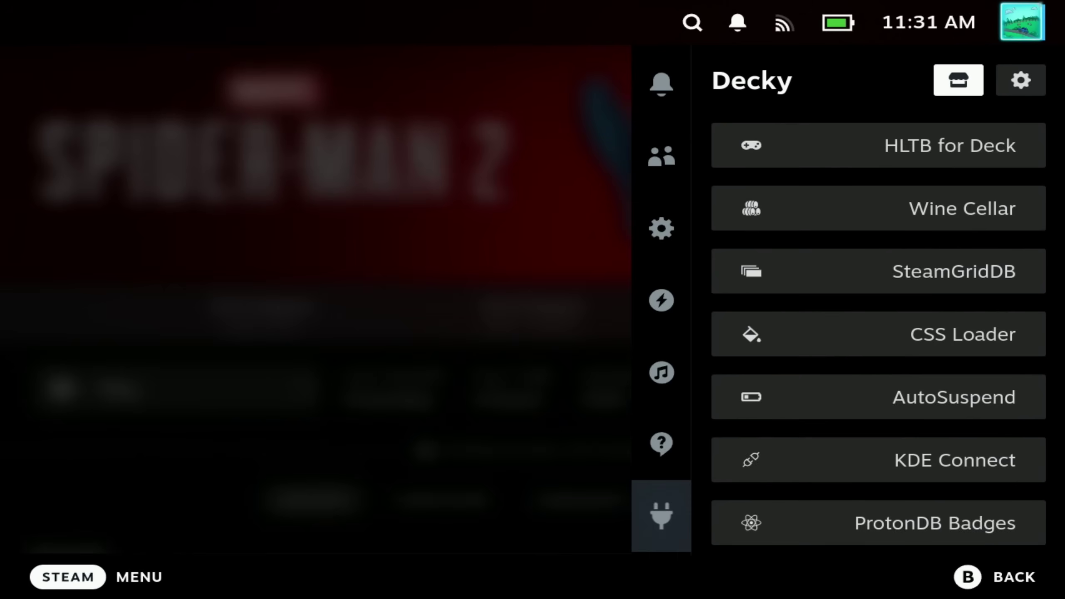
- Open the AutoSuspend plugin's full-screen configuration with its alarm list
key("Down")
key("Down")
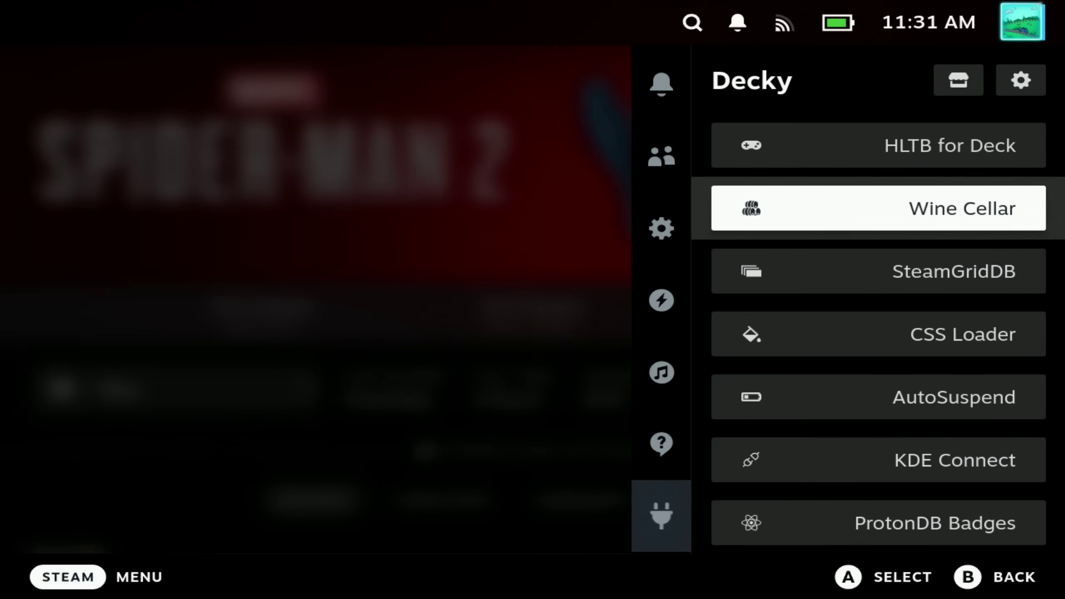
key("Down")
key("Down")
key("Down")
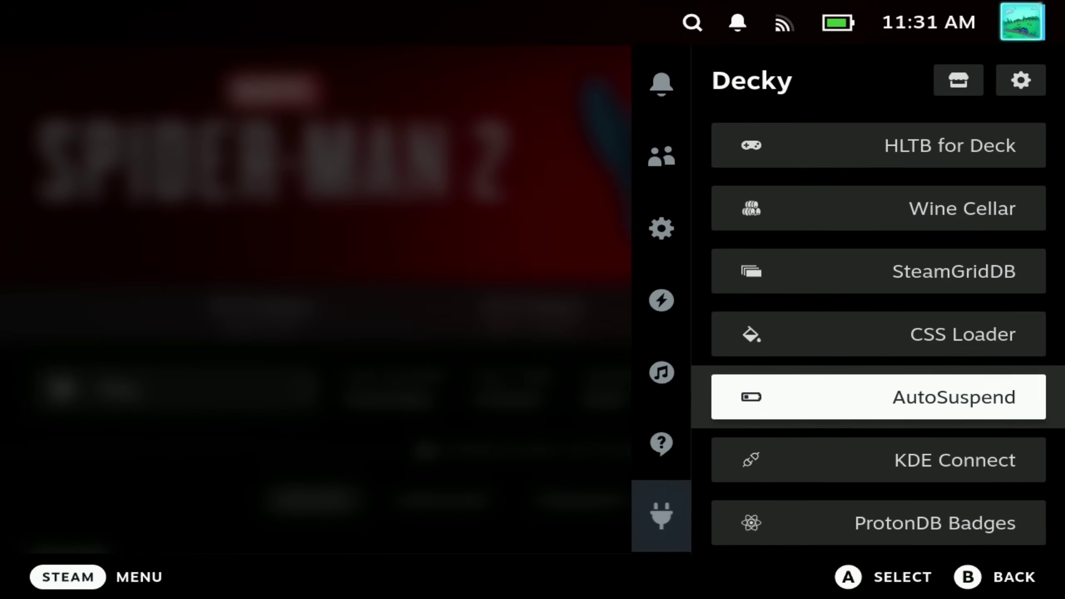
key("Return")
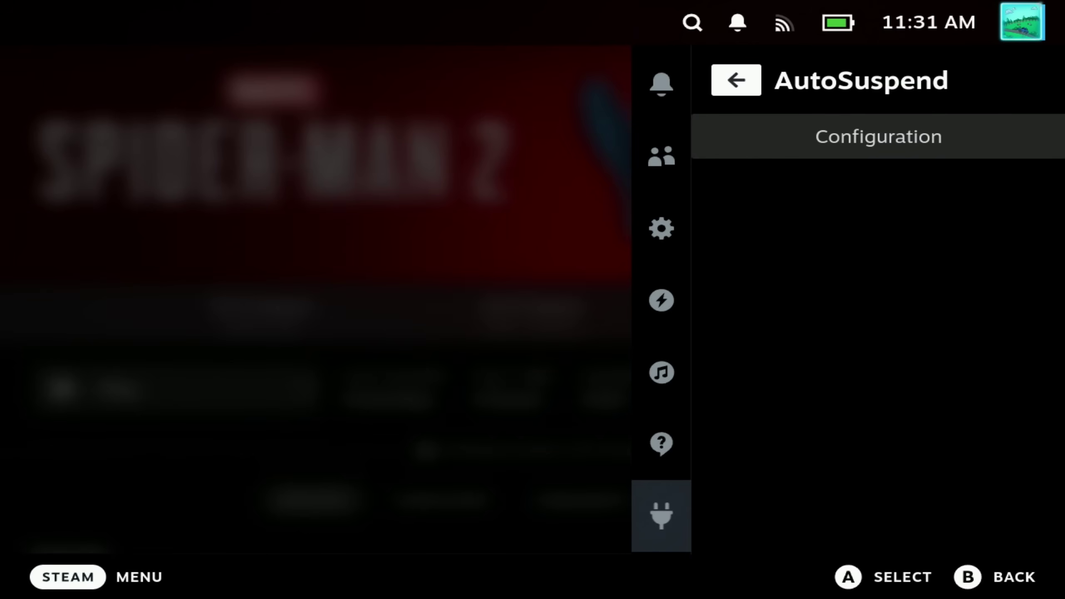
key("Down")
key("Return")
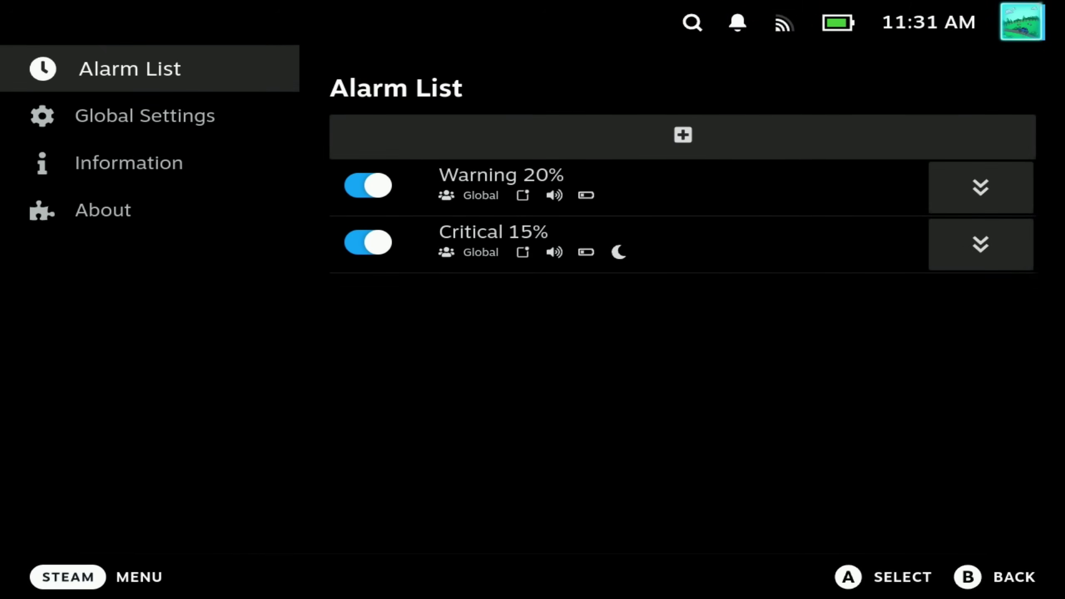
- Move past the Warning 20% alarm and expand the Critical 15% alarm's settings
key("Left")
key("Down")
key("Down")
key("Up")
key("Up")
key("Right")
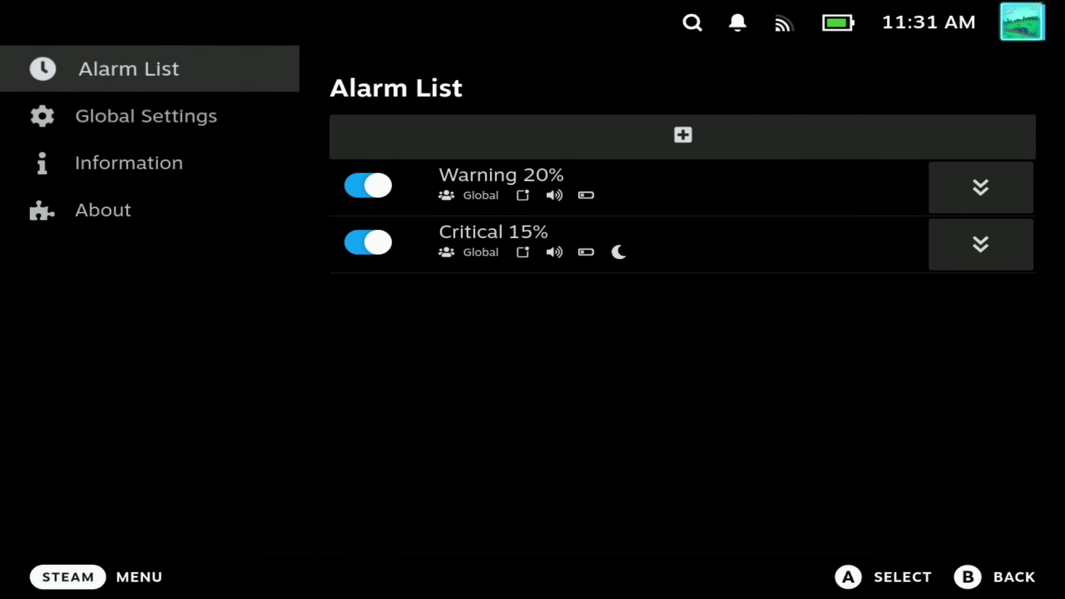
key("Right")
key("Down")
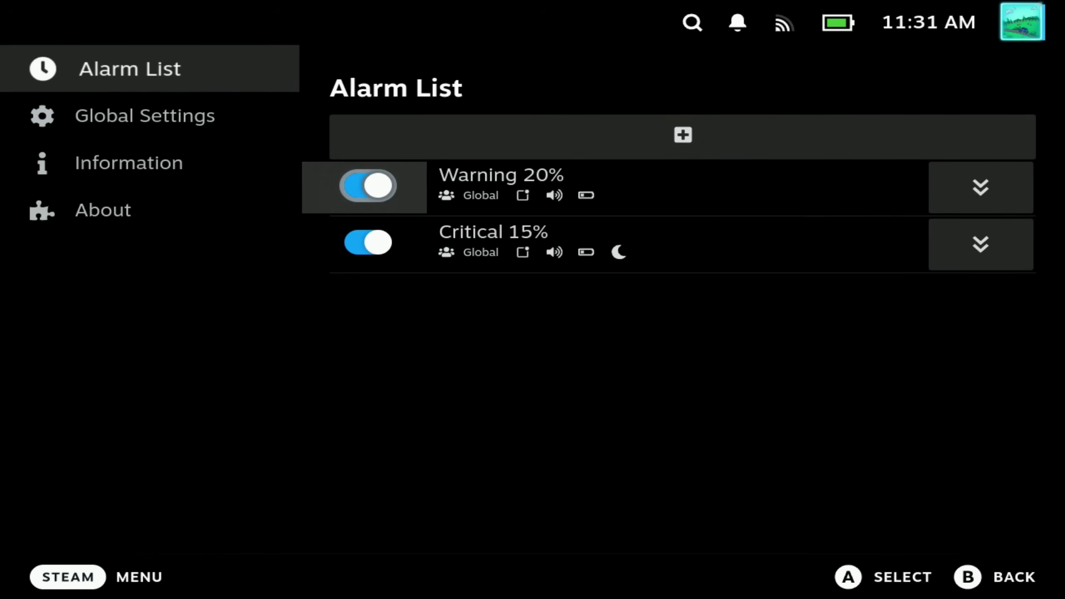
key("Right")
key("Down")
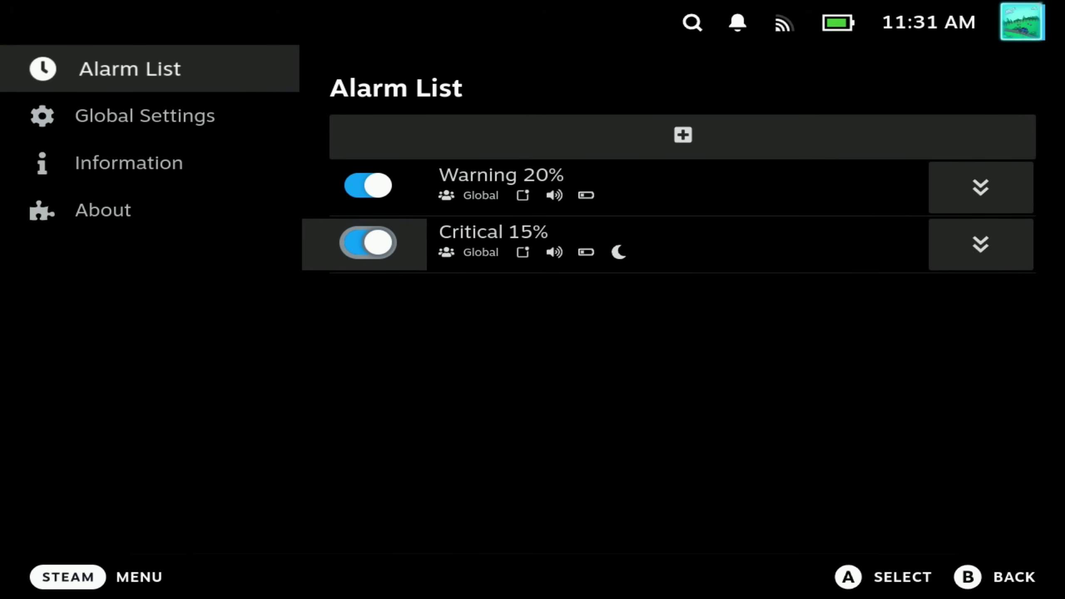
key("Right")
key("Return")
- Review the Critical 15% alarm's name, toast, profile and notification settings, then return to the Alarm List
key("Down")
key("Return")
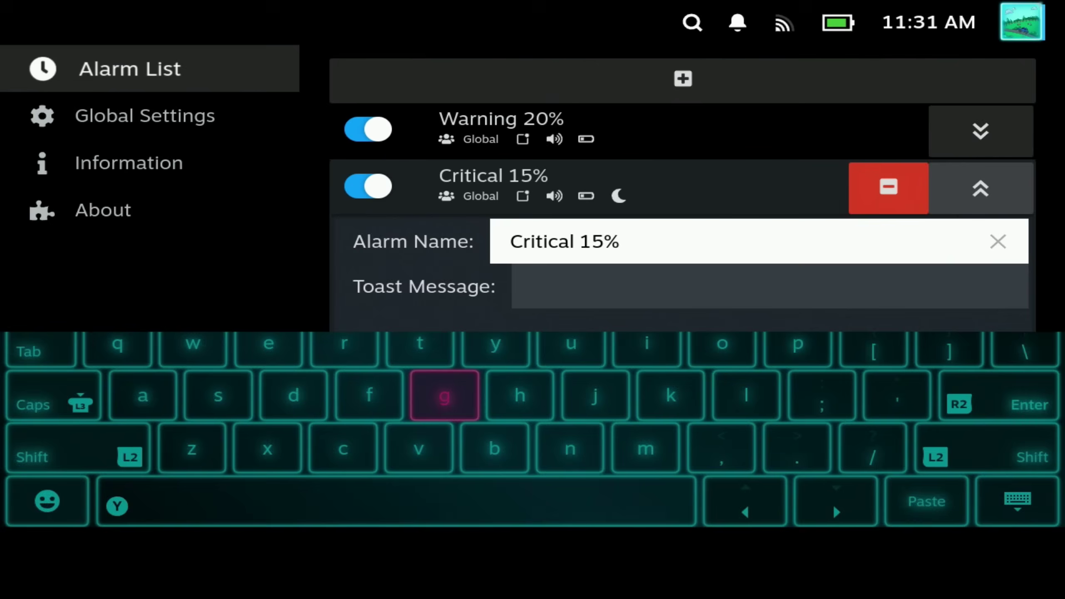
key("Escape")
key("Down")
key("Down")
key("Down")
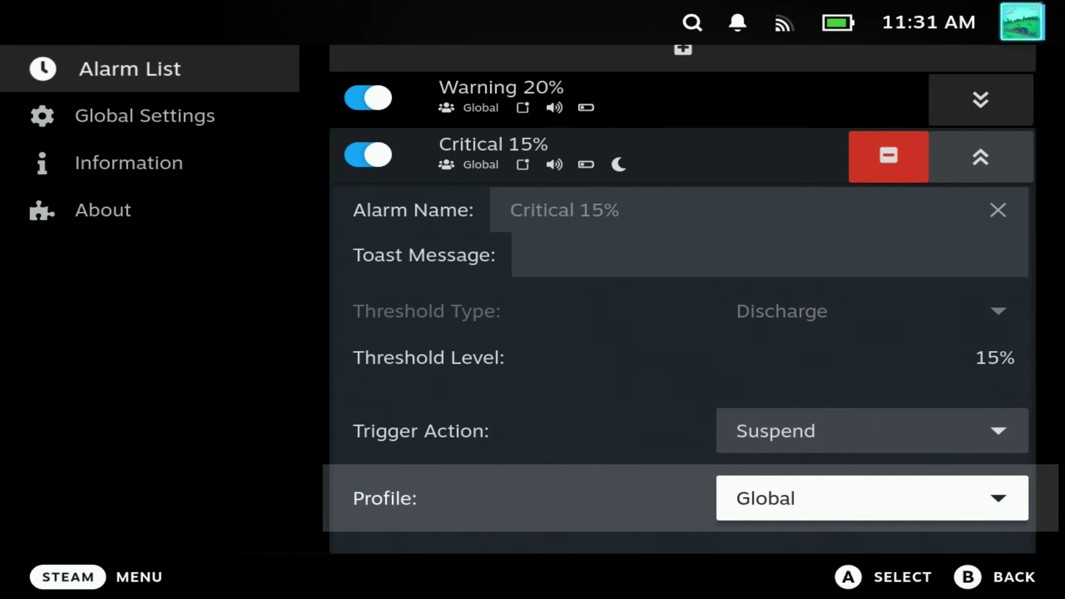
key("Up")
key("Up")
key("Up")
key("Down")
key("Down")
key("Down")
key("Down")
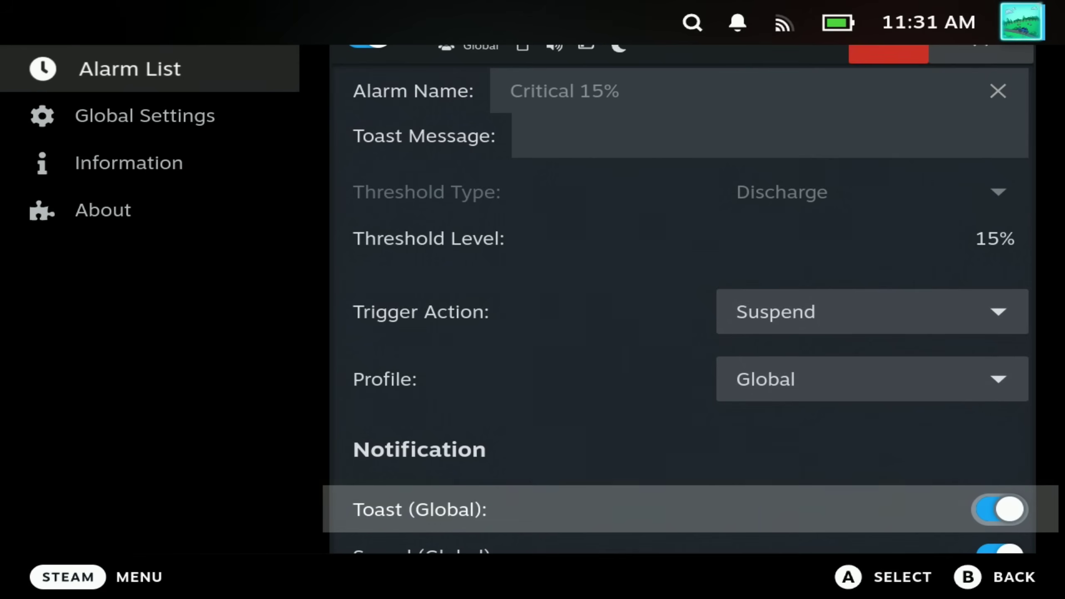
key("Down")
key("Down")
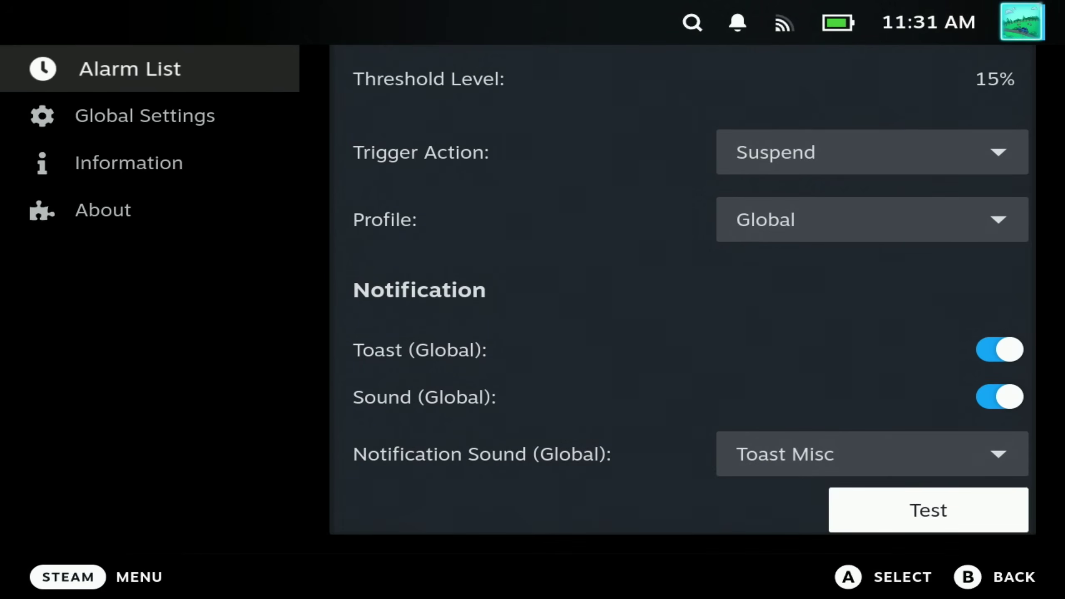
key("Left")
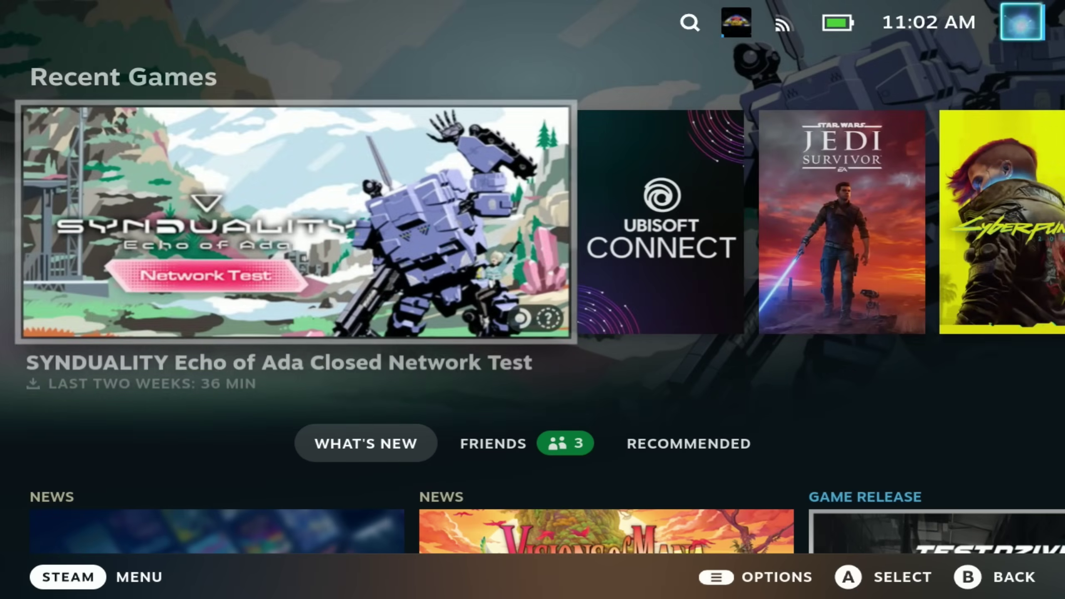
- Open the CSS Loader plugin's installed themes from the Decky quick-access panel
key("ctrl+2")
key("Down")
key("Down")
key("Down")
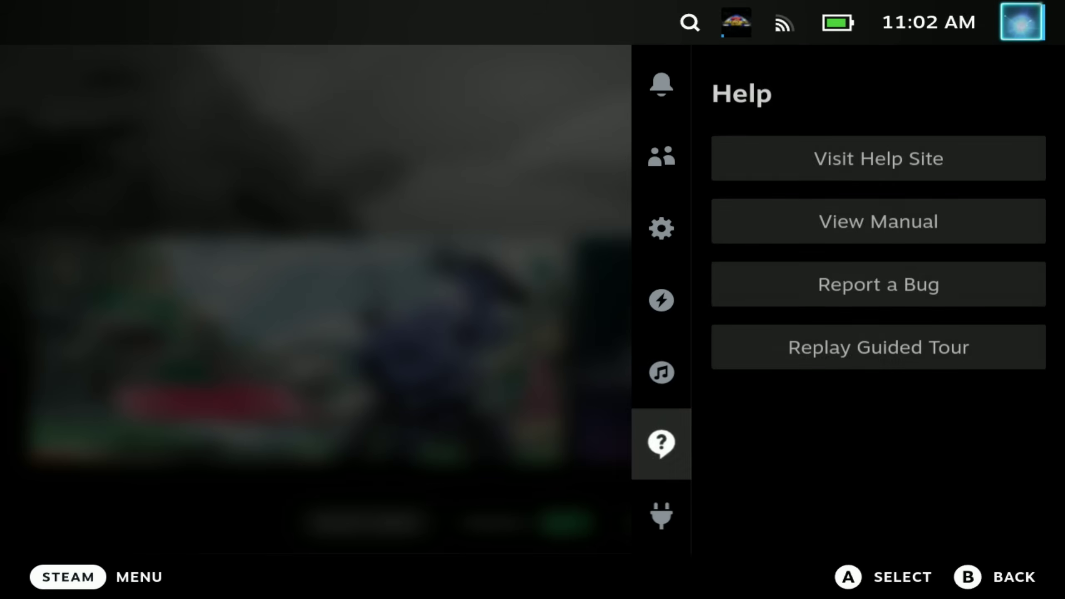
key("Down")
key("Right")
key("Down")
key("Return")
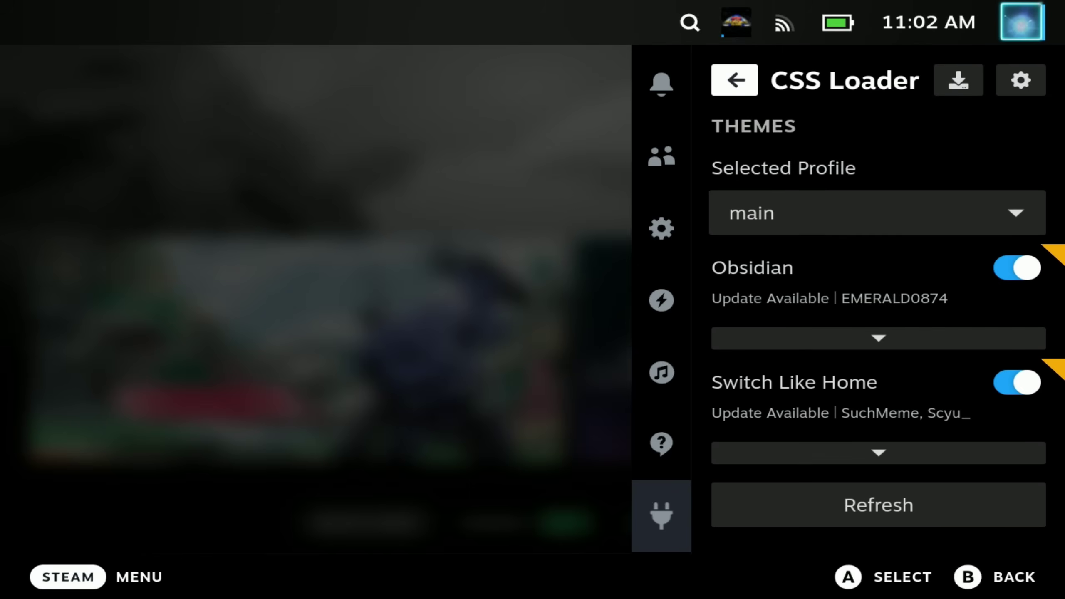
key("Right")
key("Down")
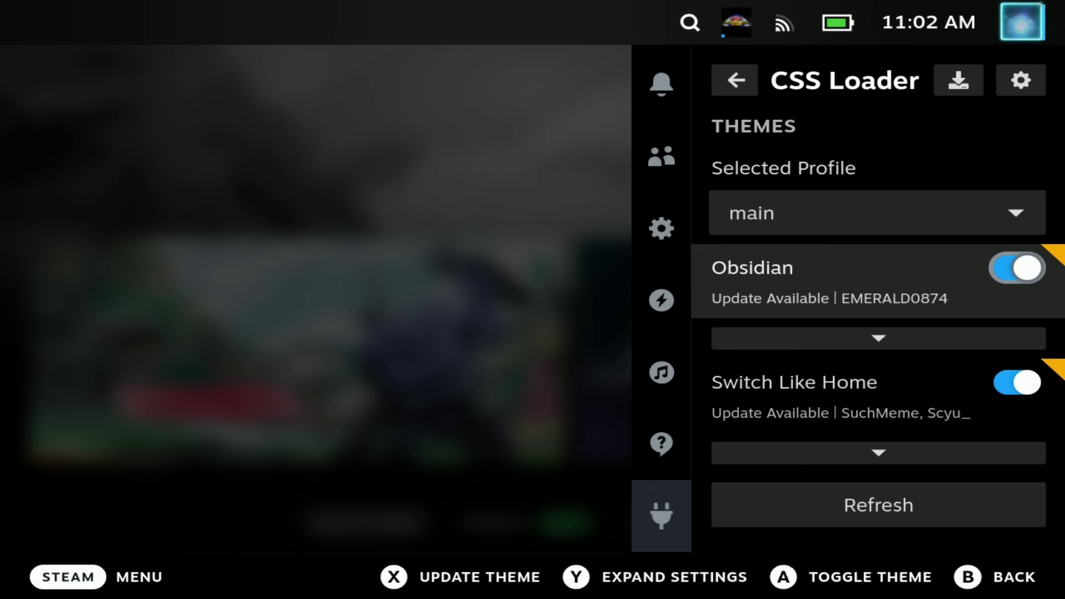
- Turn off the Obsidian and Switch Like Home themes and view the unthemed home screen
key("Down")
key("Down")
key("Down")
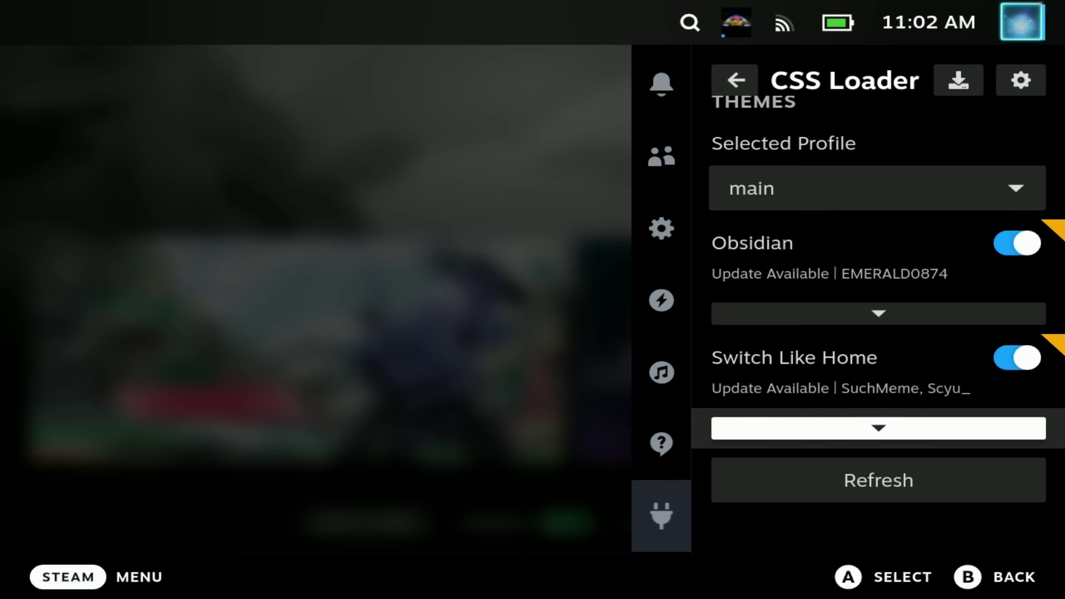
key("Up")
key("Up")
key("Return")
key("Down")
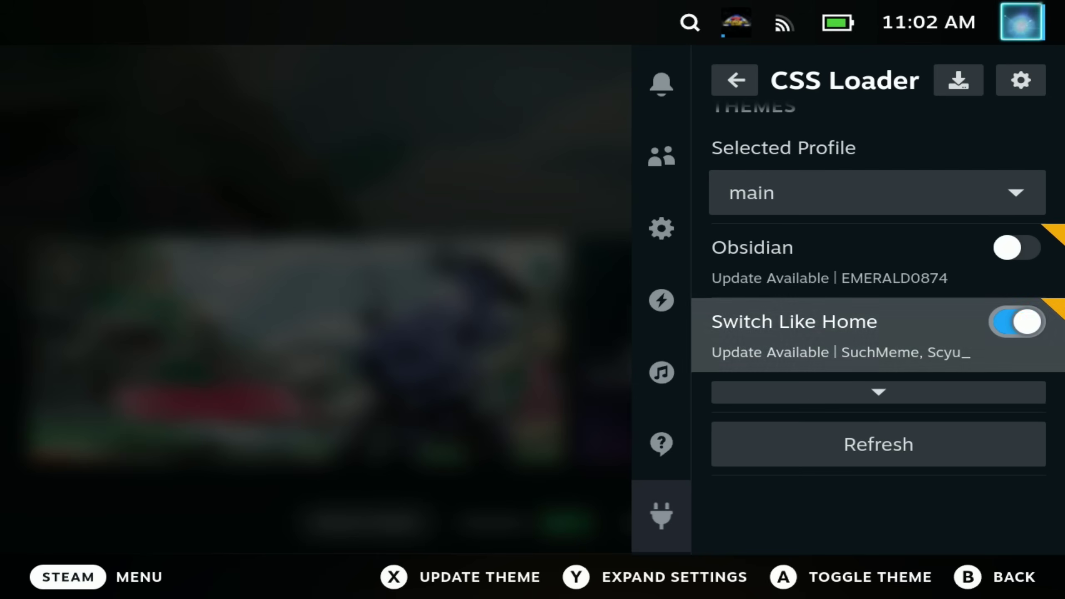
key("Return")
key("Escape")
key("Left")
key("Escape")
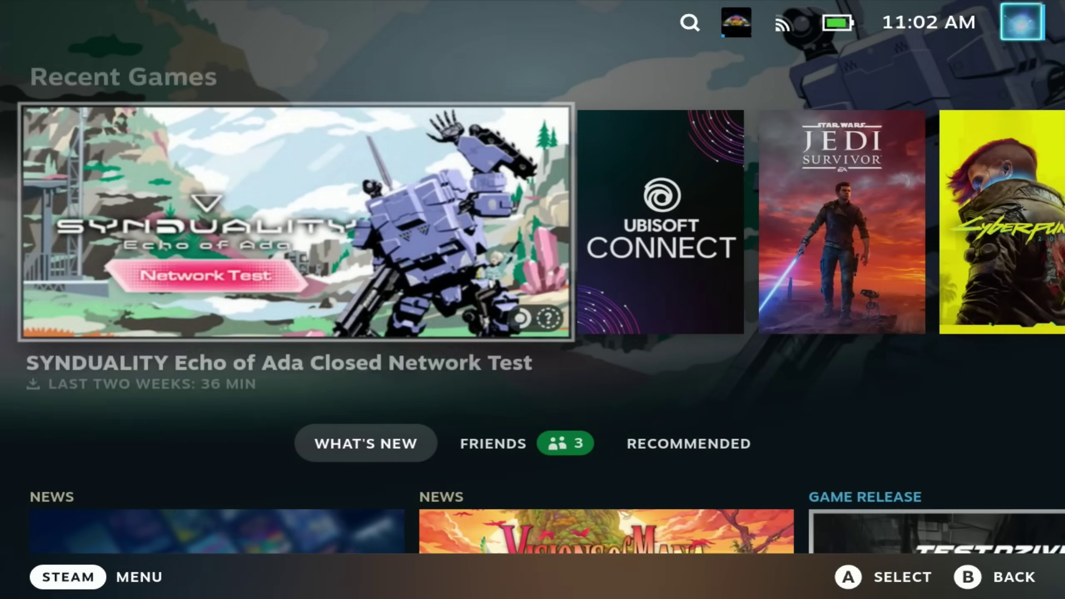
key("Right")
key("Right")
key("Right")
key("Right")
key("Right")
key("Right")
key("Right")
key("Right")
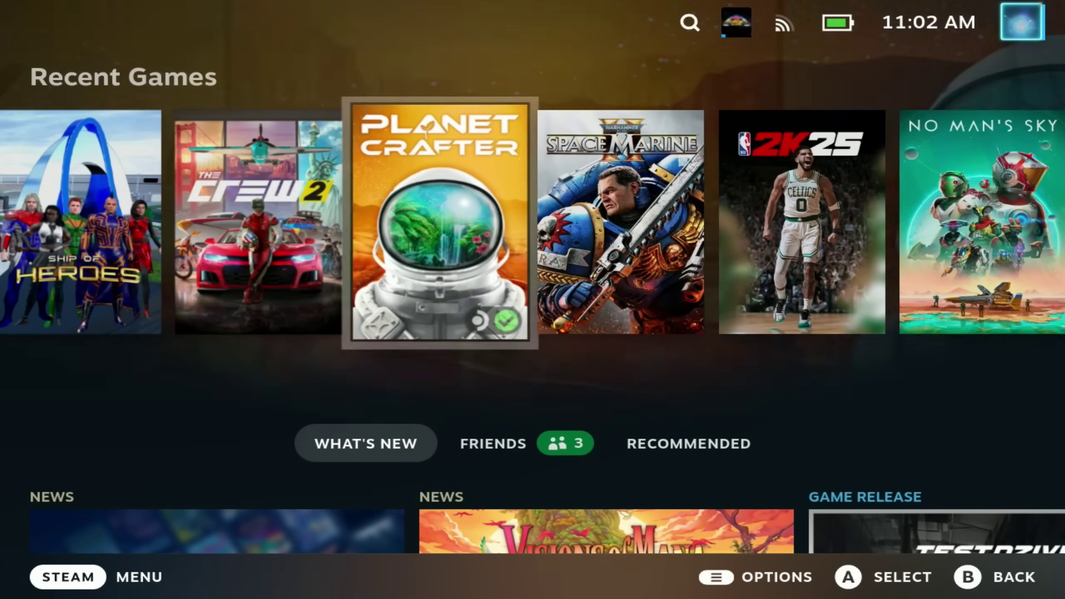
key("Left")
key("Left")
key("Left")
key("Left")
key("Left")
key("Left")
key("Left")
key("Left")
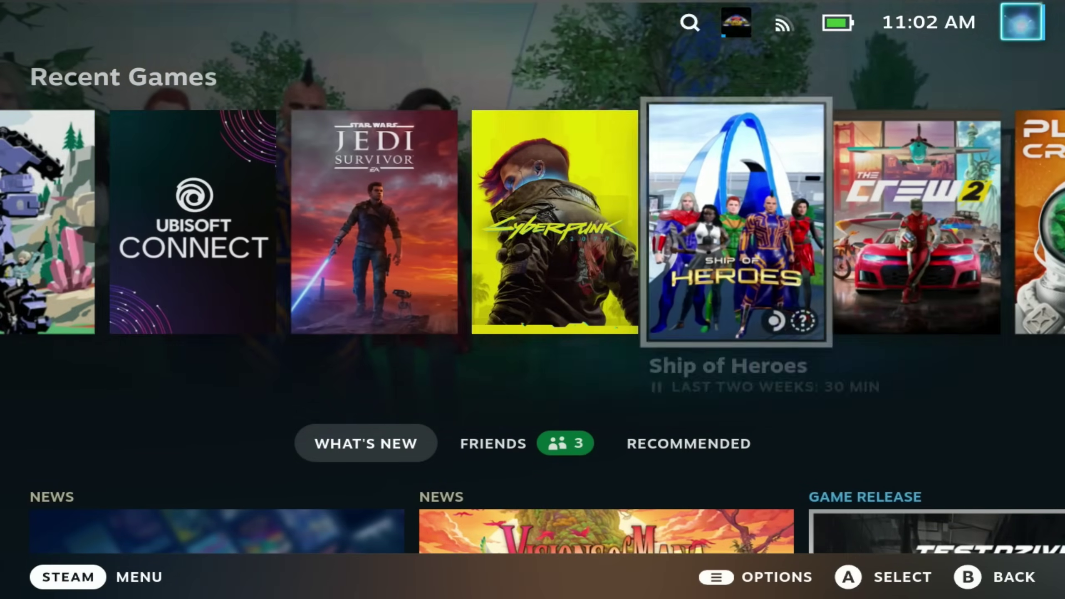
key("Left")
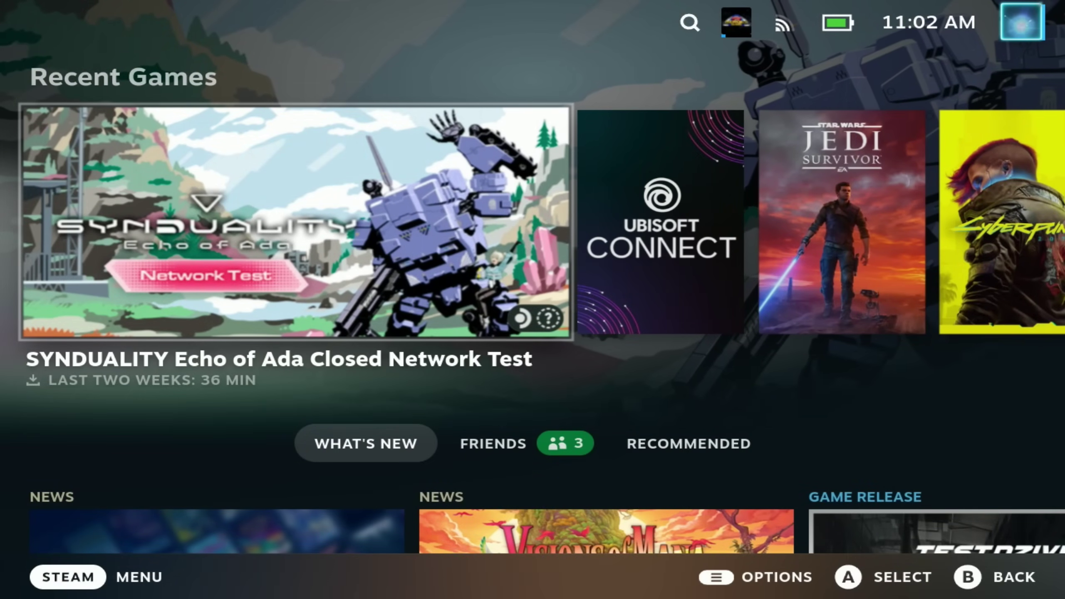
- Turn the Obsidian and Switch Like Home themes back on in CSS Loader
key("ctrl+2")
key("Right")
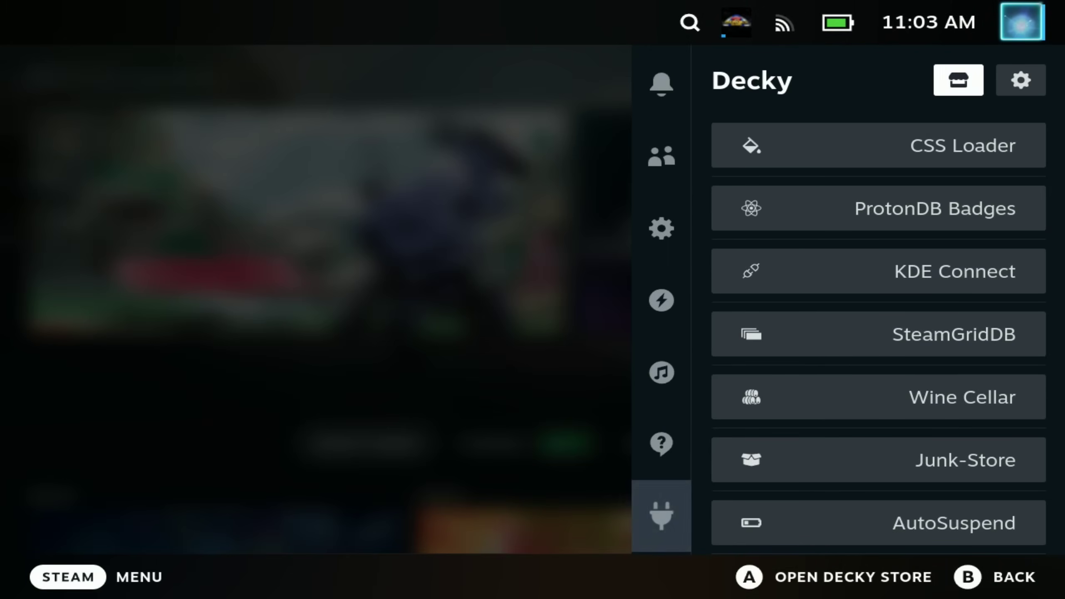
key("Down")
key("Return")
key("Down")
key("Down")
key("Return")
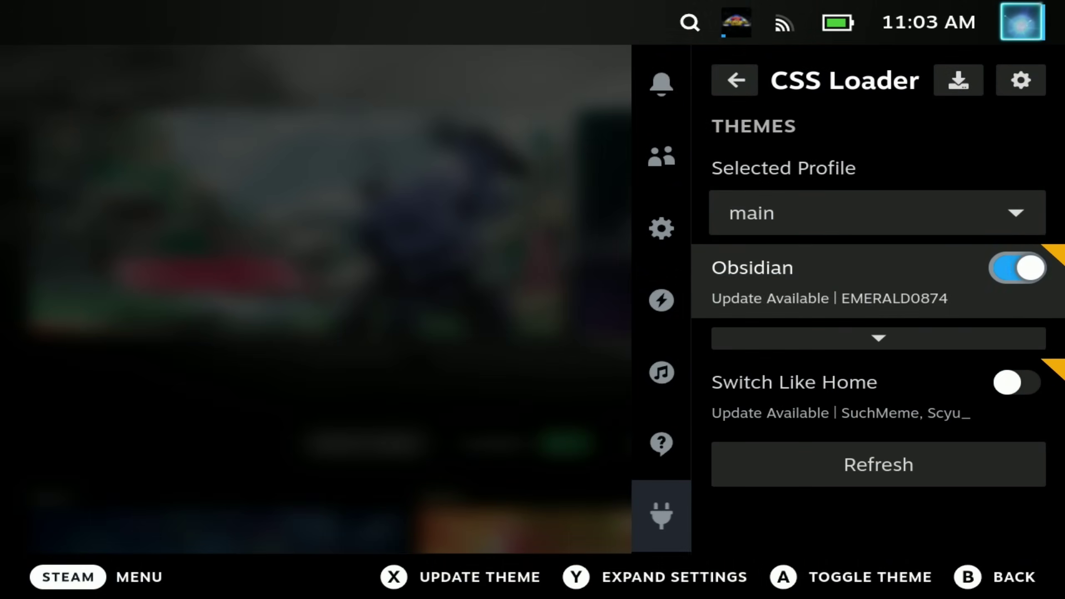
key("Down")
key("Down")
key("Return")
- Browse the themed Recent Games carousel on the home screen
key("Escape")
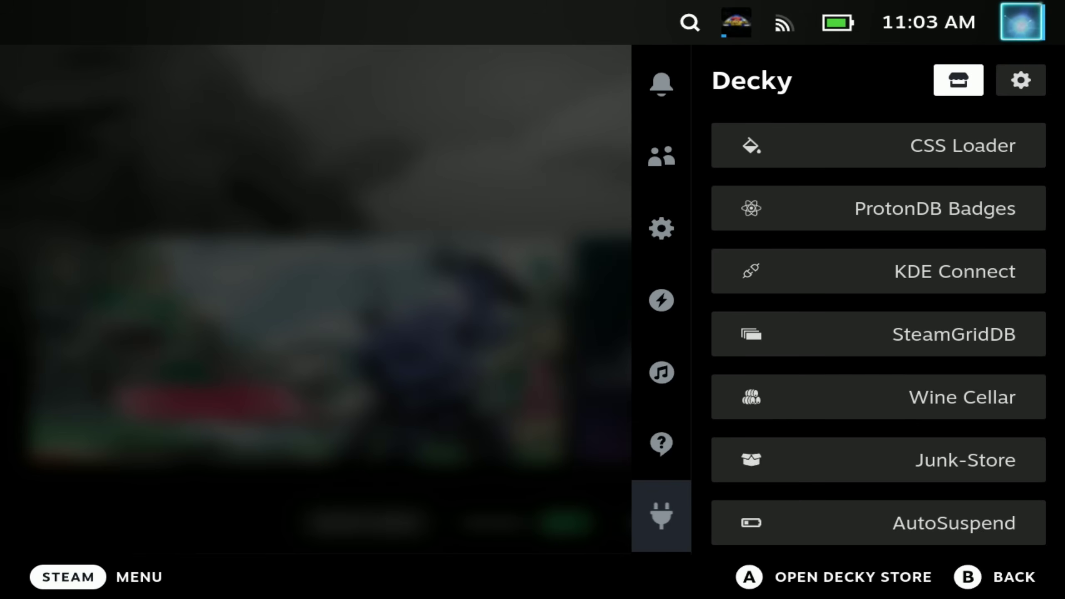
key("Left")
key("Escape")
key("Right")
key("Right")
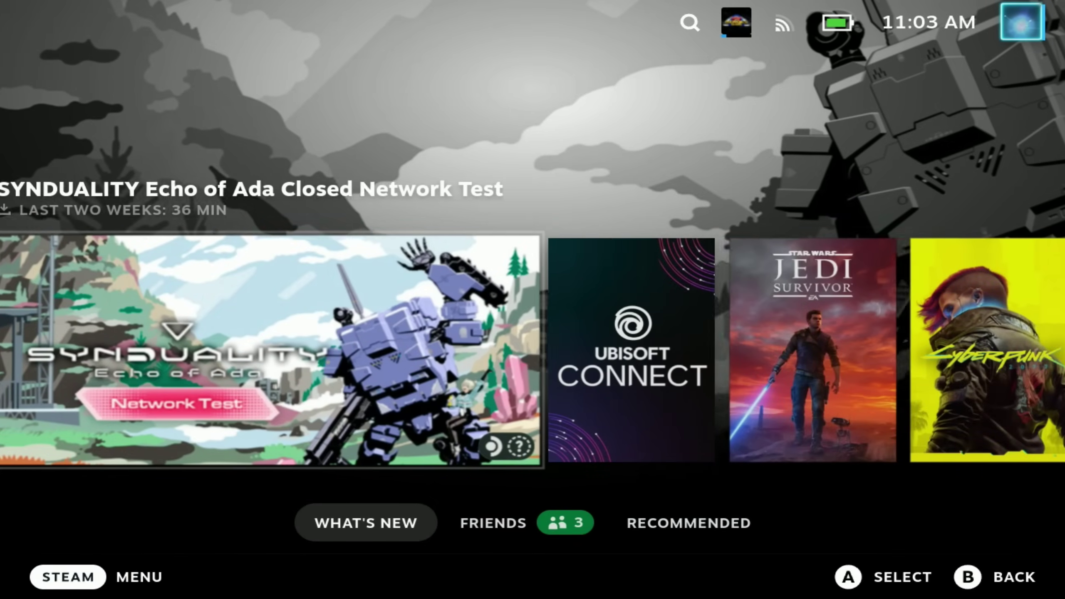
key("Right")
key("Right")
key("Right")
key("Right")
key("Right")
key("Right")
key("Right")
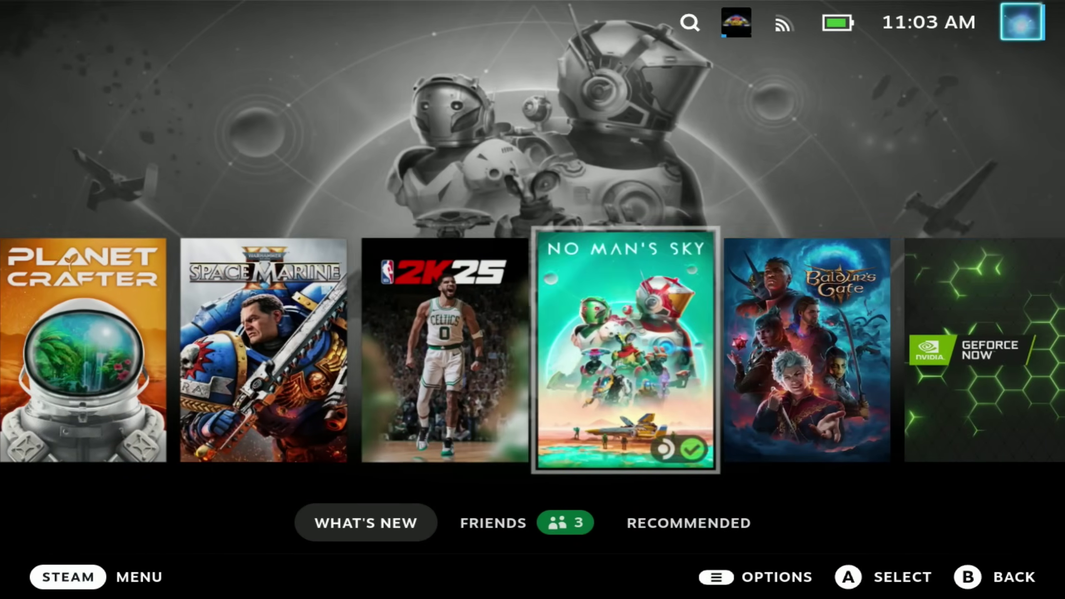
key("Left")
key("Left")
key("Left")
key("Left")
key("Left")
key("ctrl+2")
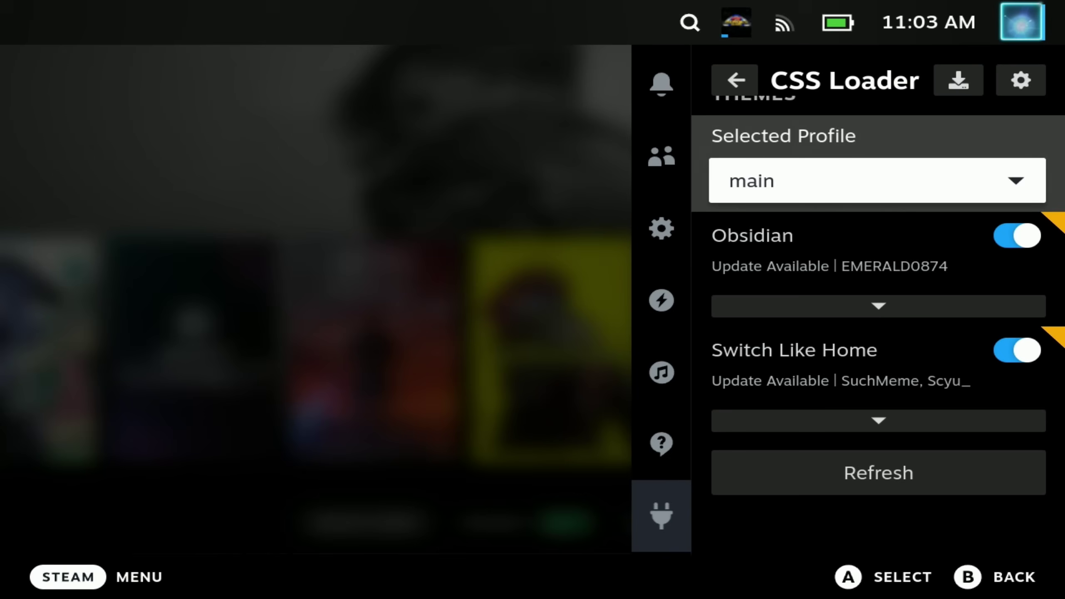
key("Right")
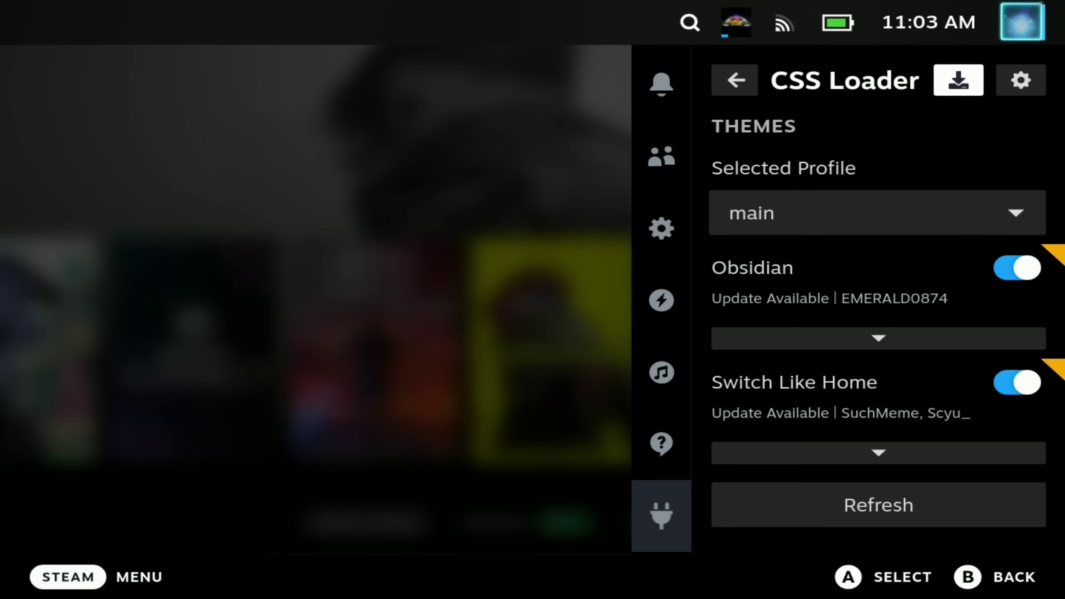
- Open the CSS Loader theme store and browse theme cards like Handheld Controller Glyphs and Percentages
key("Return")
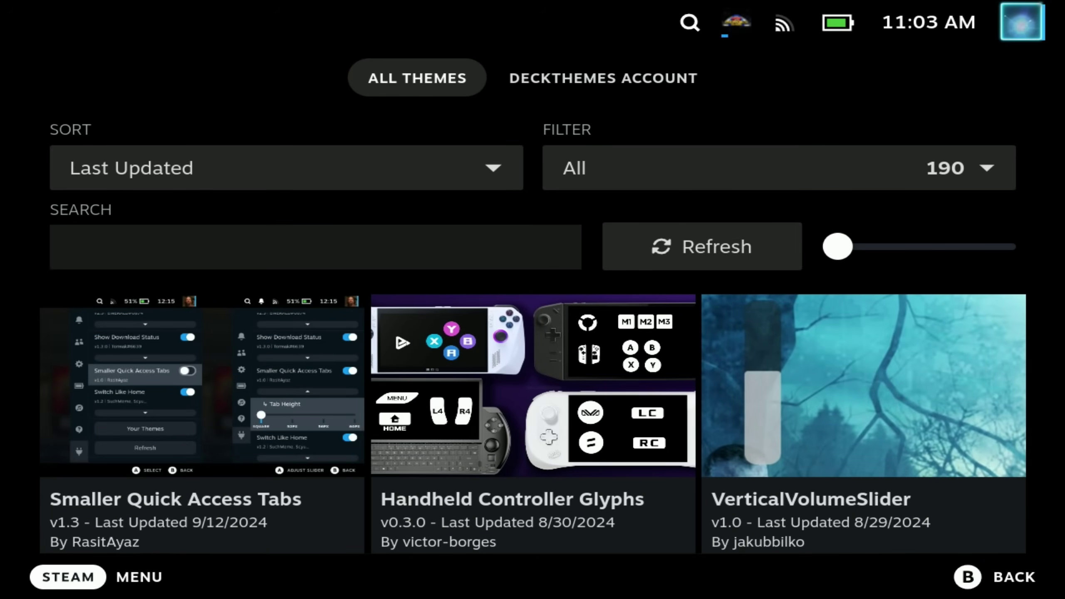
key("Down")
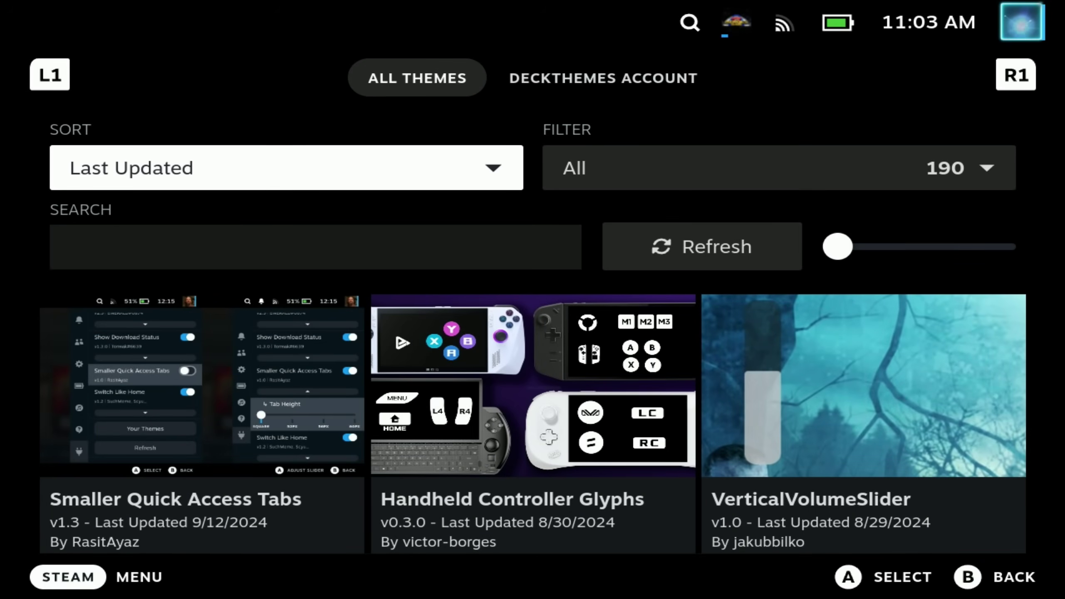
key("Down")
key("Down")
key("Down")
key("Up")
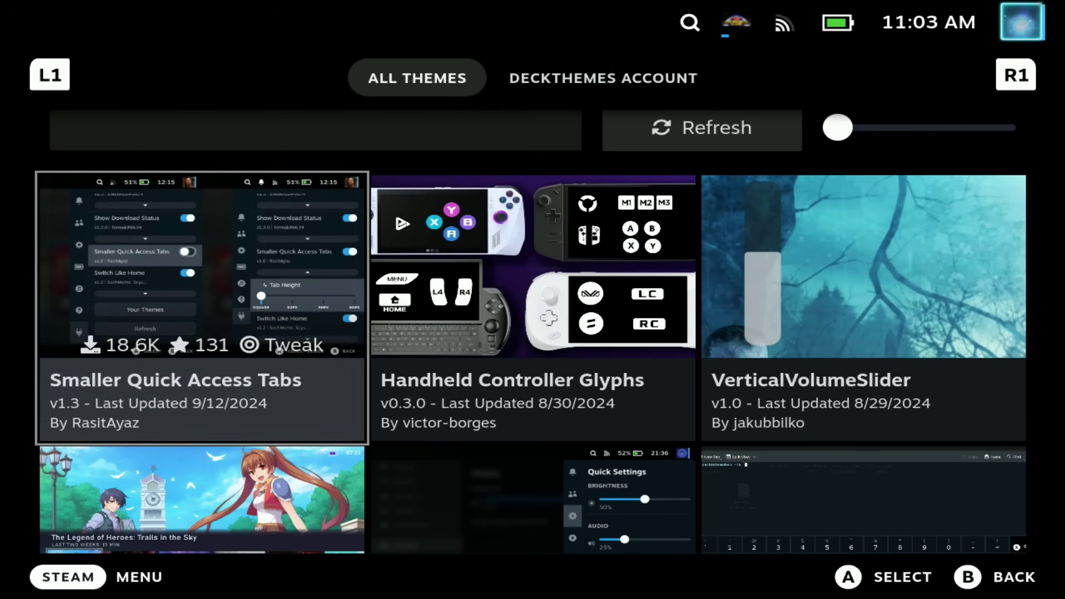
key("Right")
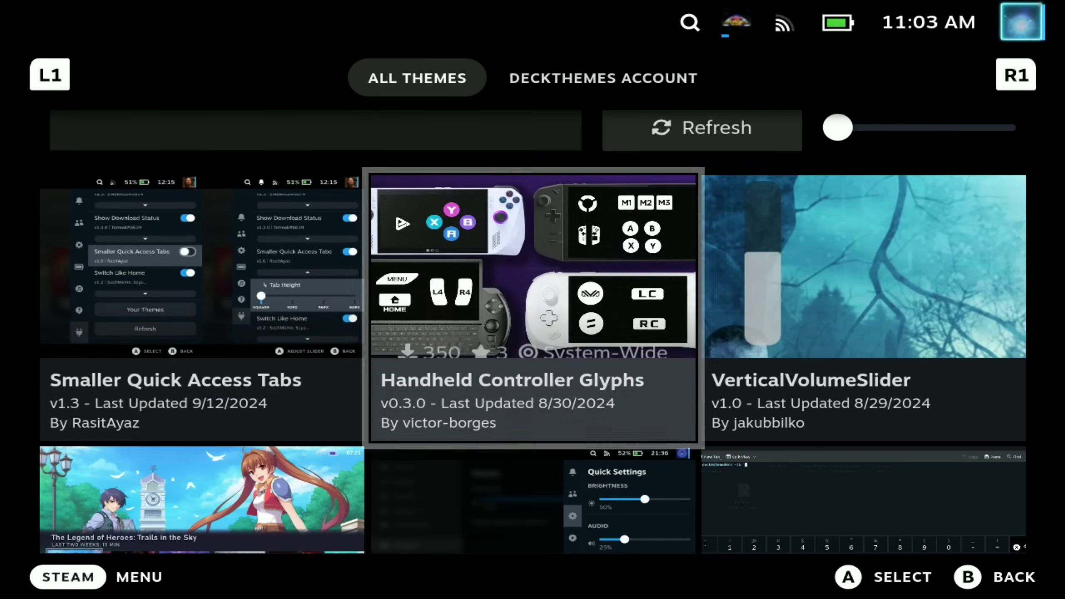
key("Right")
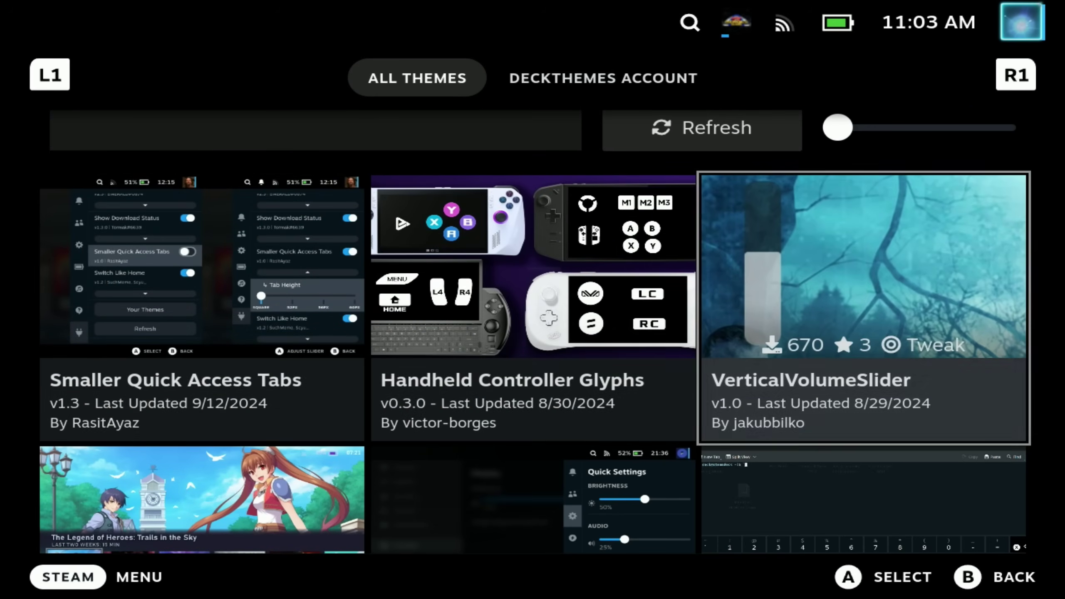
key("Down")
key("Left")
key("Left")
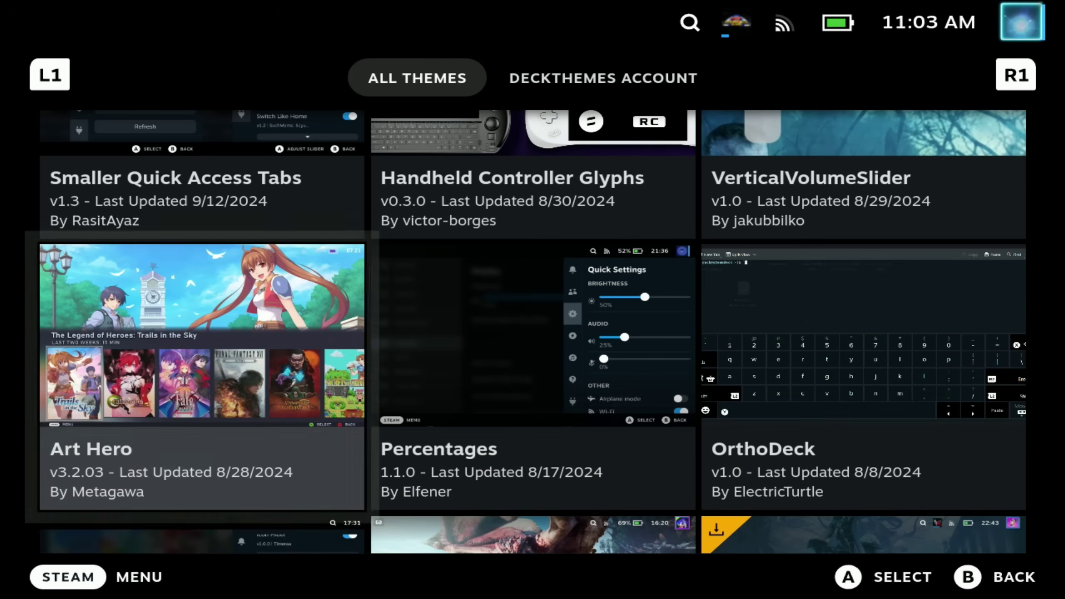
key("Down")
key("Down")
key("Down")
key("Right")
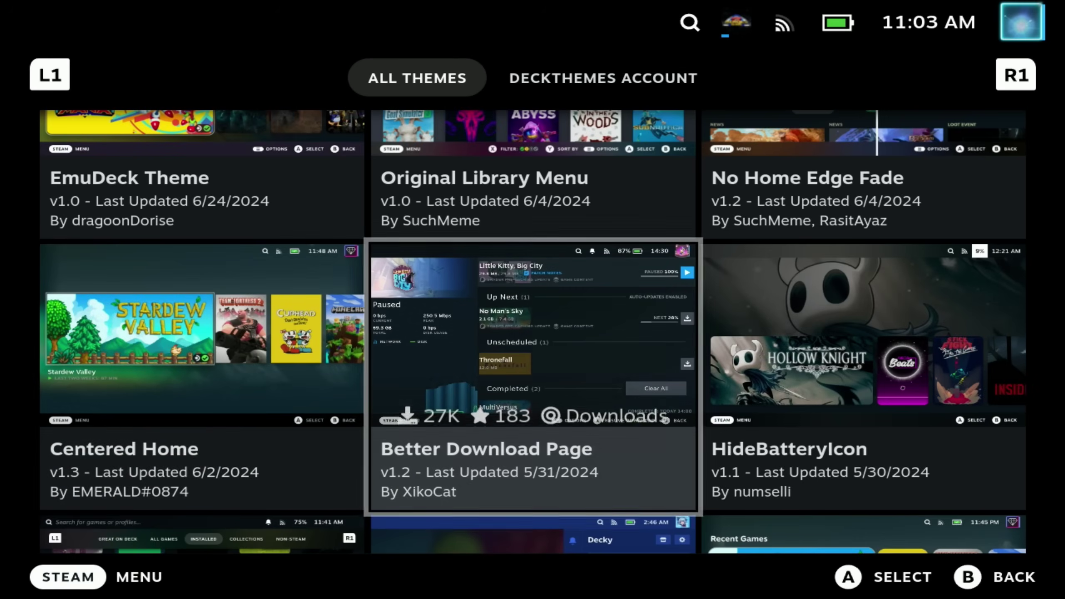
key("Up")
key("Up")
key("Up")
key("Up")
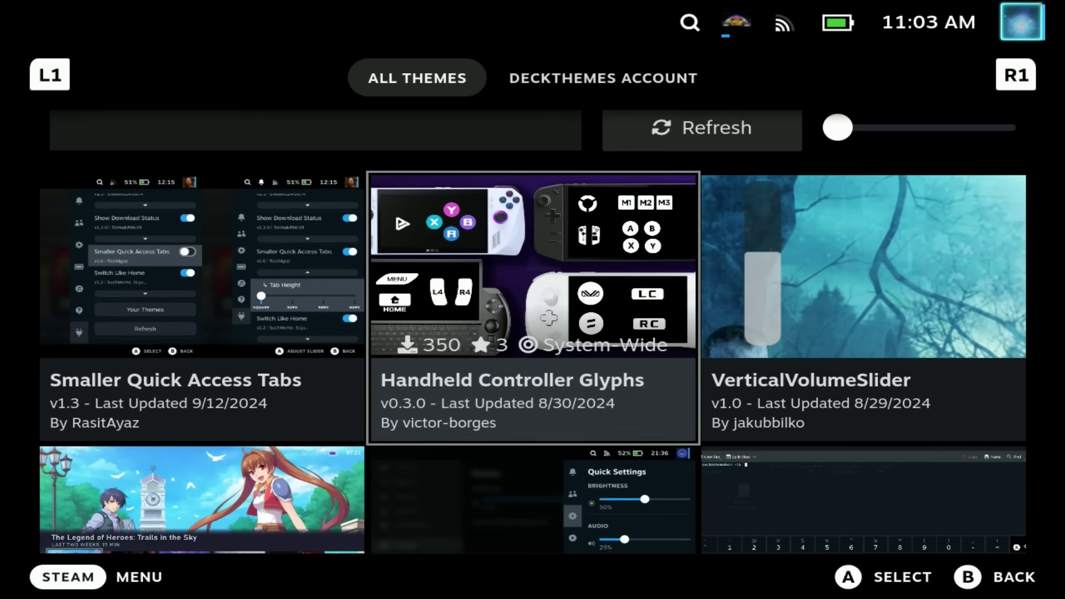
key("Up")
key("Up")
- Sort the theme store by Most Downloaded and browse Round, Clean Gameview and Art Hero
key("Return")
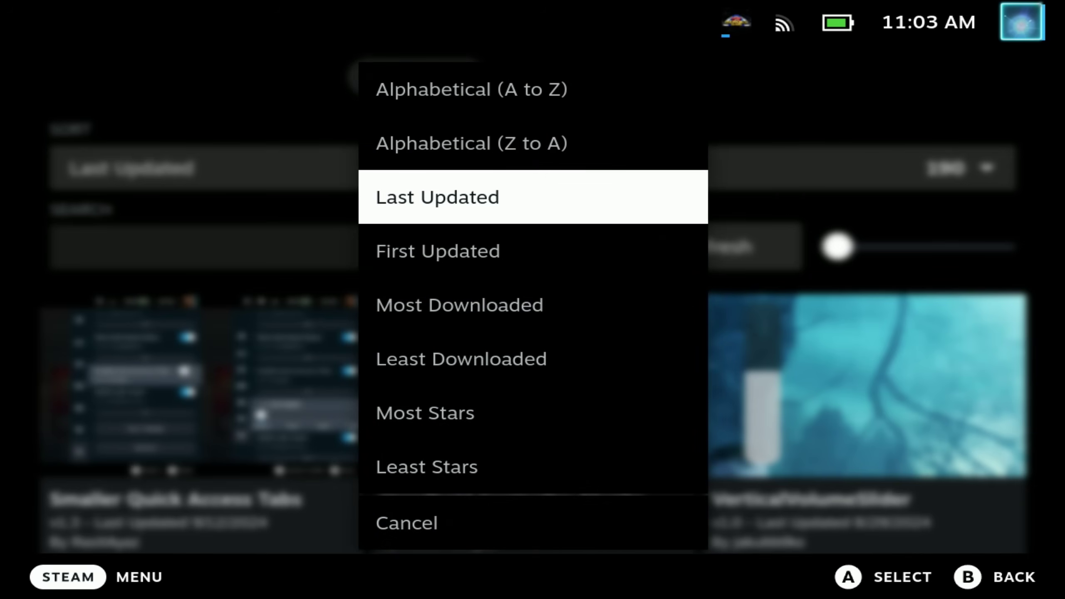
key("Down")
key("Down")
key("Return")
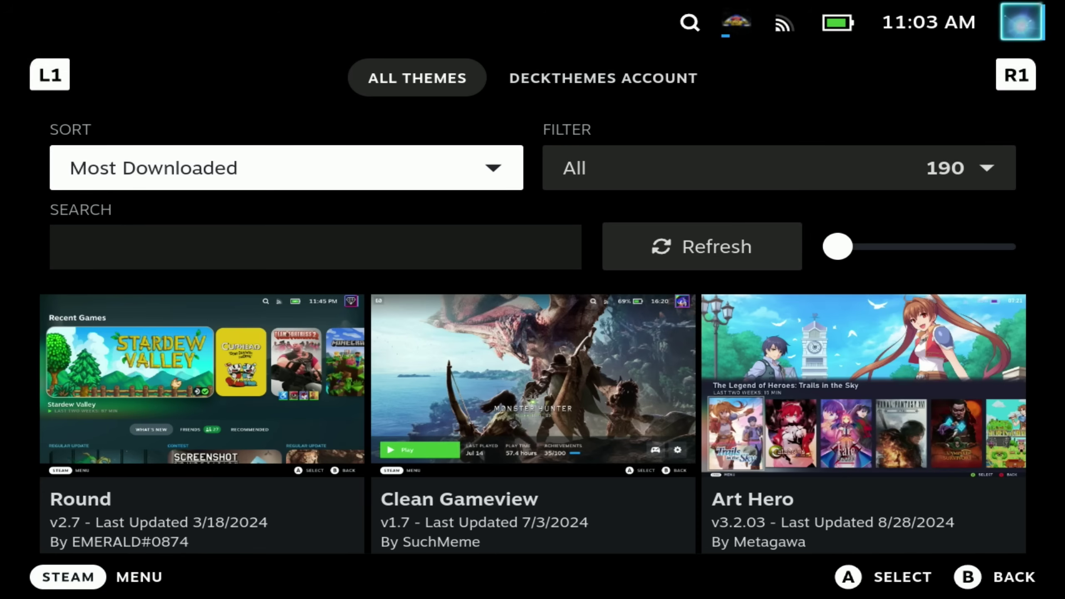
key("Down")
key("Down")
key("Left")
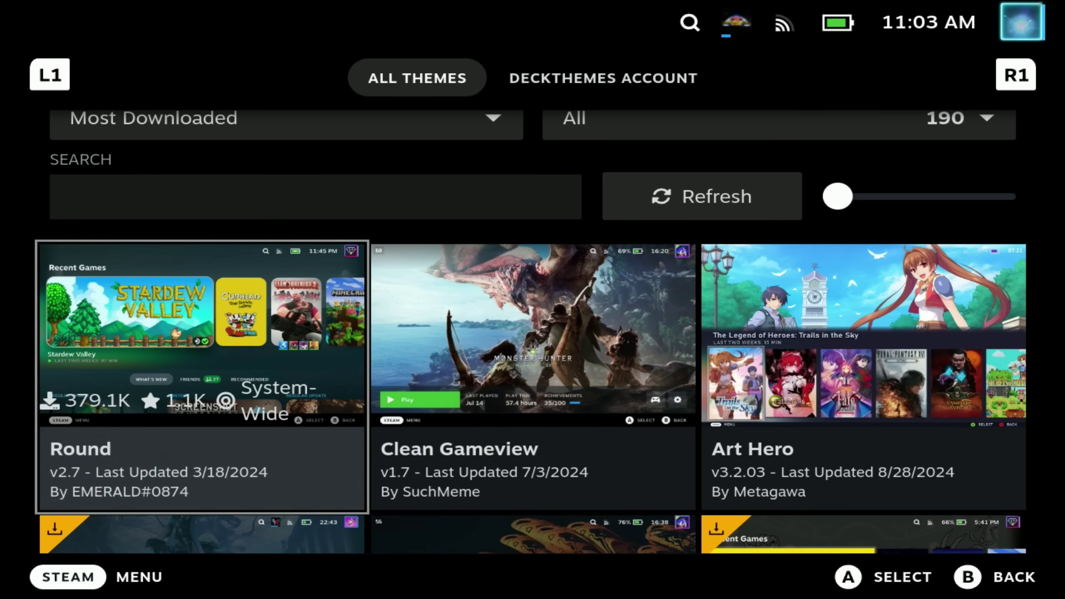
key("Right")
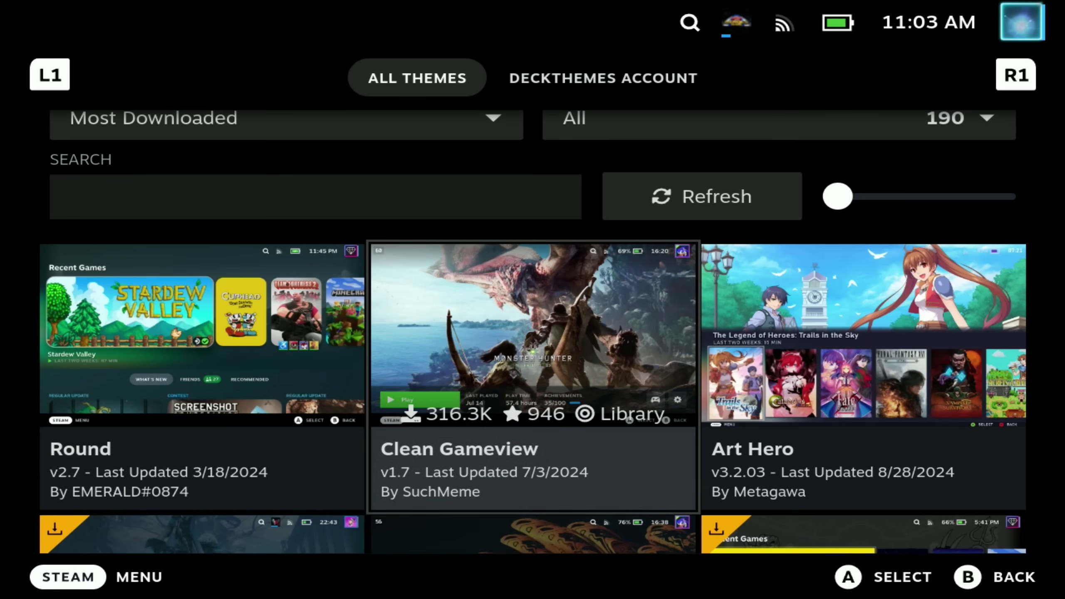
key("Right")
- Look through the SteamGridDB plugin settings, including Square Capsules
key("Down")
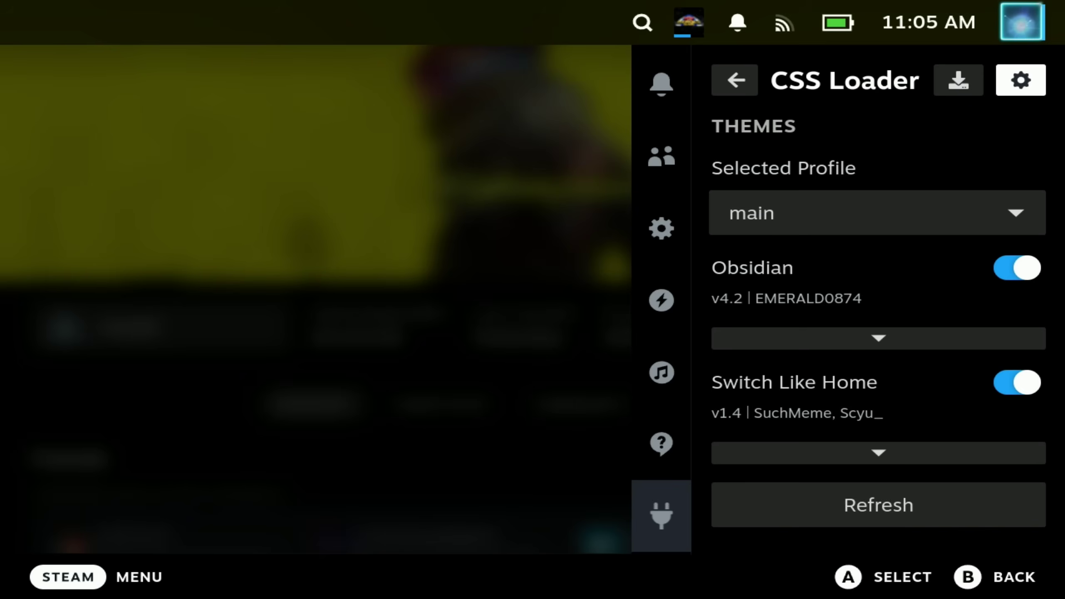
key("Escape")
key("Down")
key("Down")
key("Down")
key("Down")
key("Down")
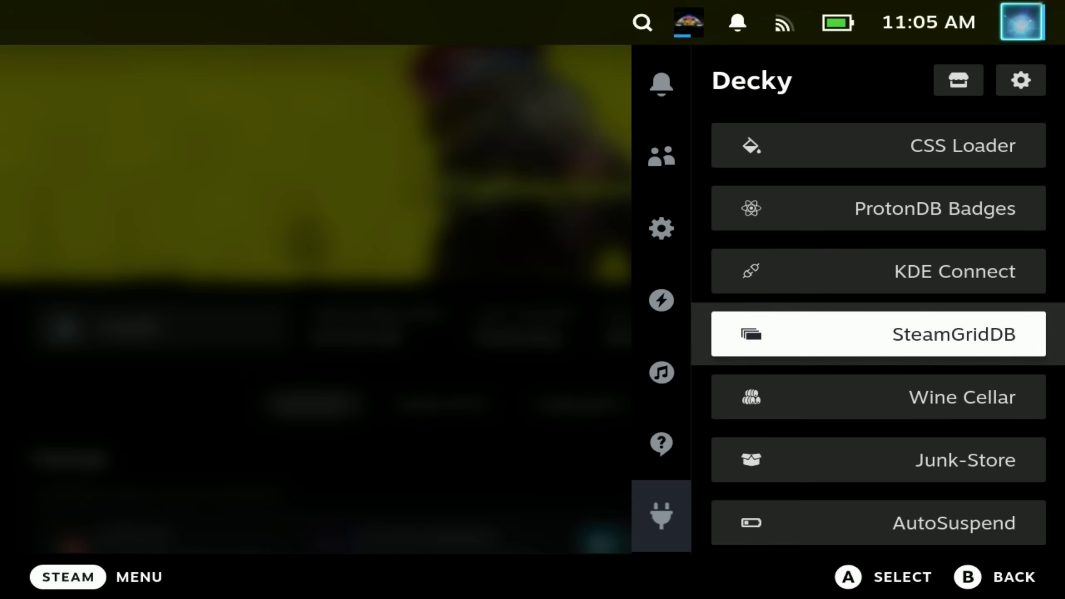
key("Up")
key("Return")
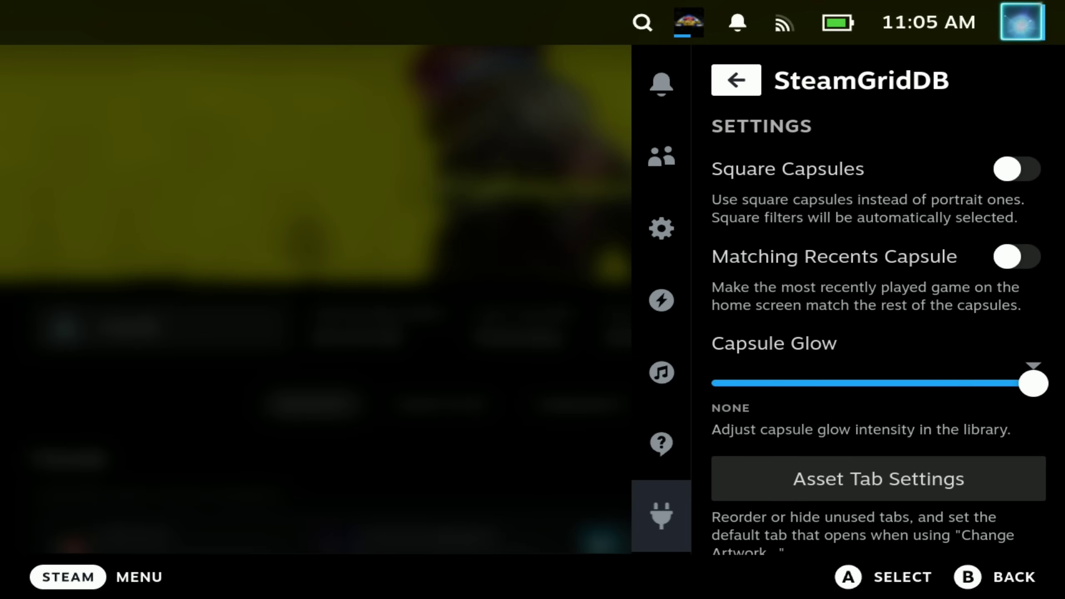
key("Down")
key("Down")
key("Down")
key("Down")
key("Down")
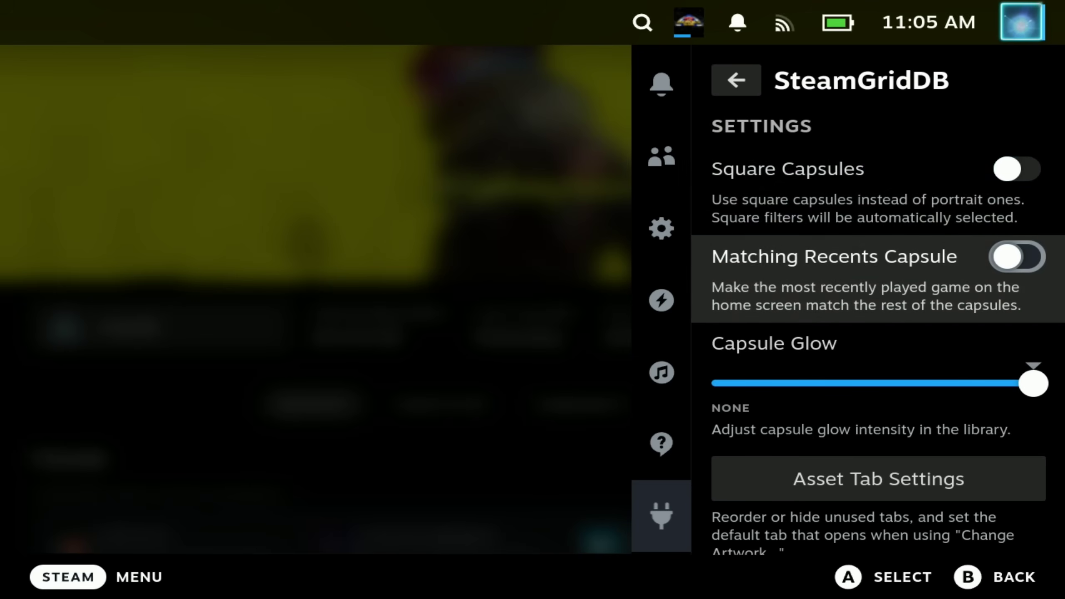
key("Down")
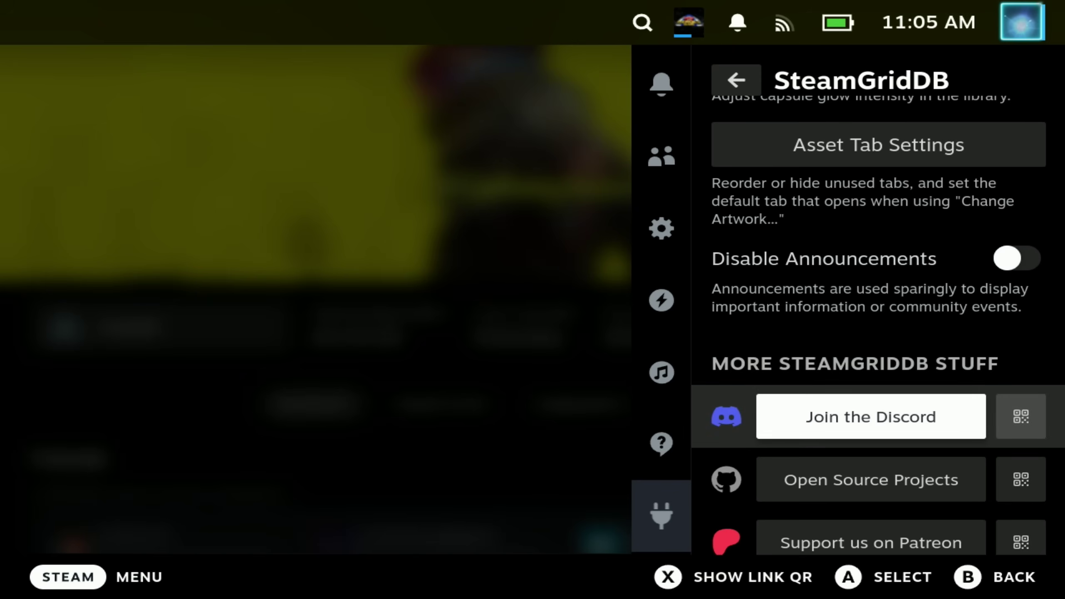
key("Down")
key("Escape")
key("Escape")
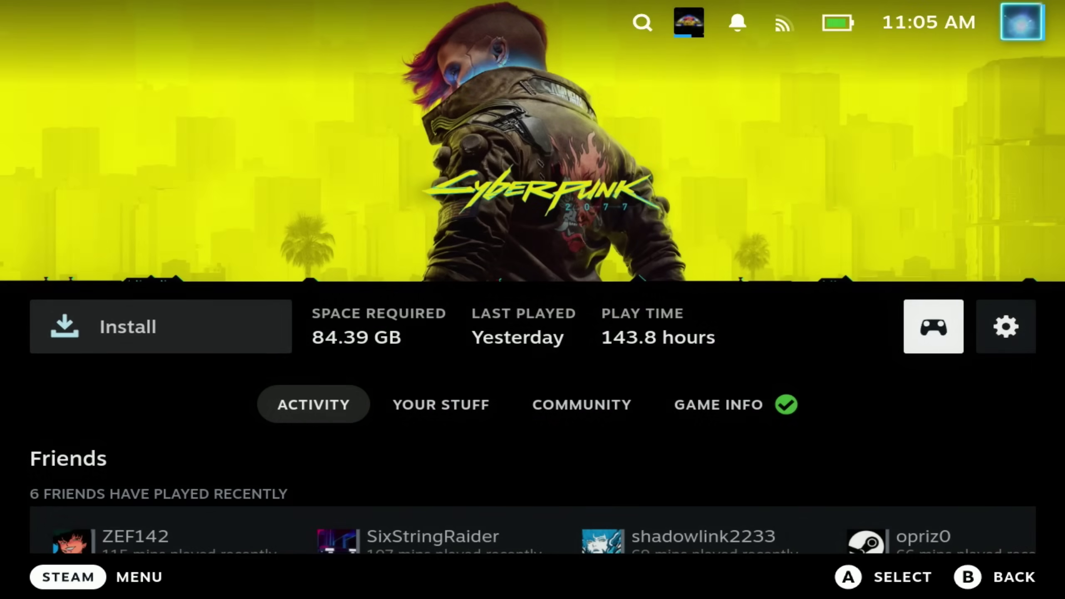
- Preview Cyberpunk 2077's replacement artwork categories, then return to the Home screen
key("Right")
key("Return")
key("Down")
key("Down")
key("Down")
key("Down")
key("Down")
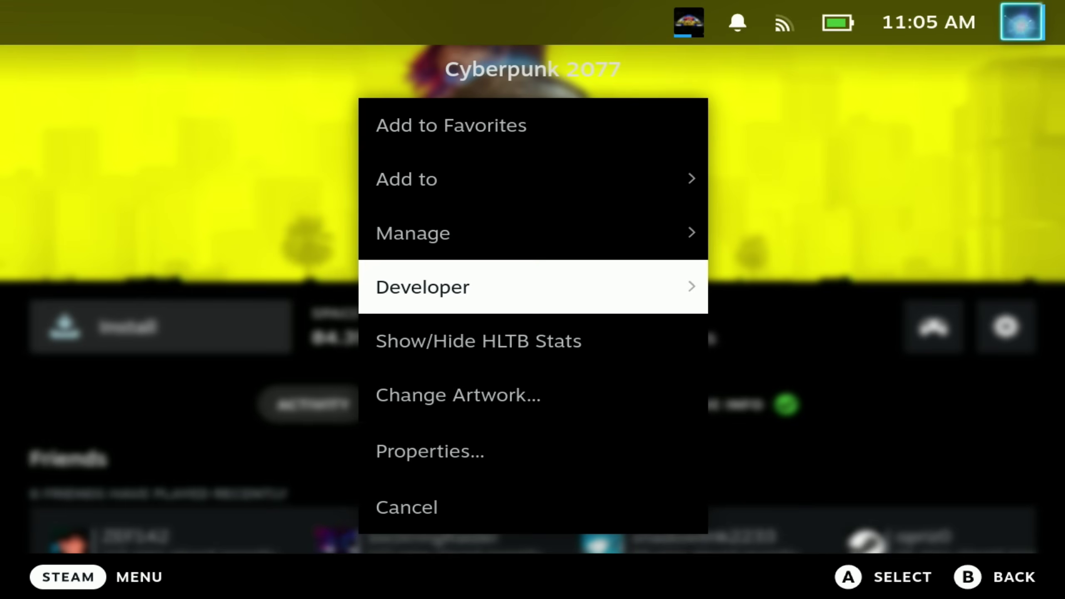
key("Return")
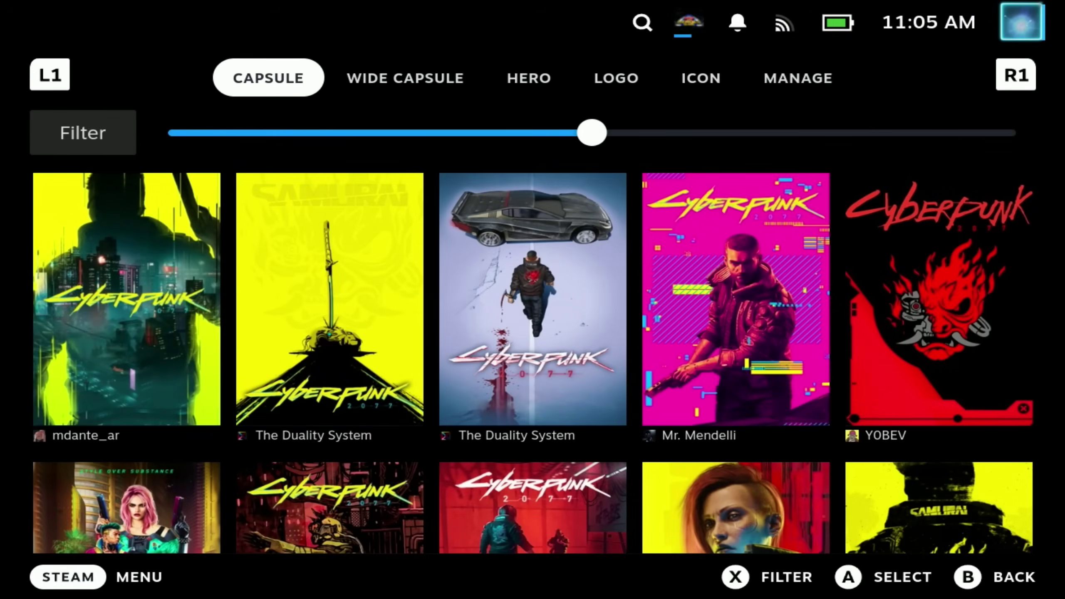
key("Page_Down")
key("Page_Down")
key("Page_Up")
key("Page_Up")
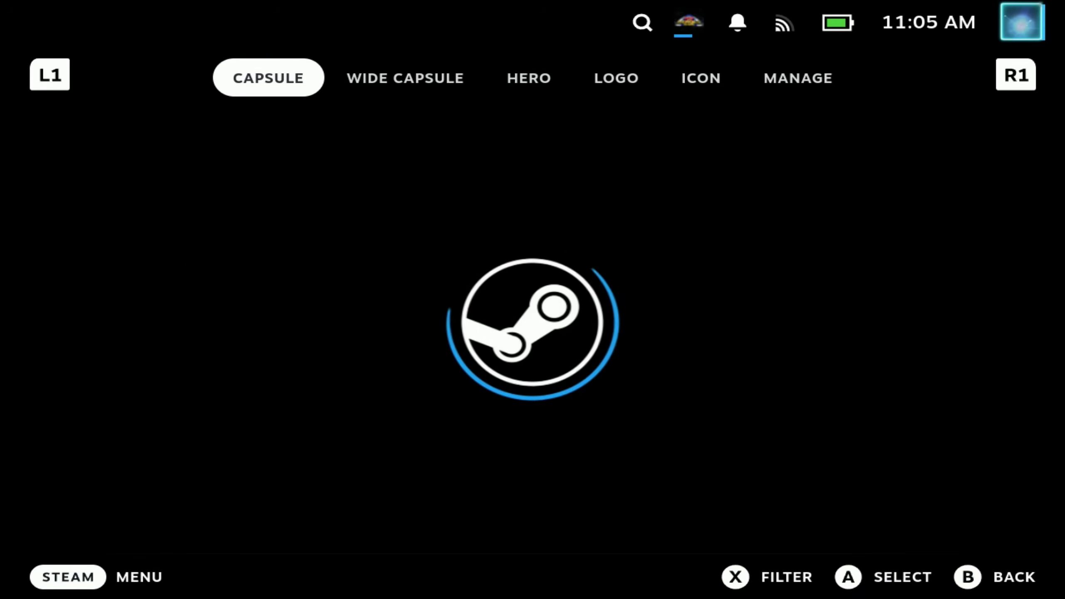
key("Escape")
key("Escape")
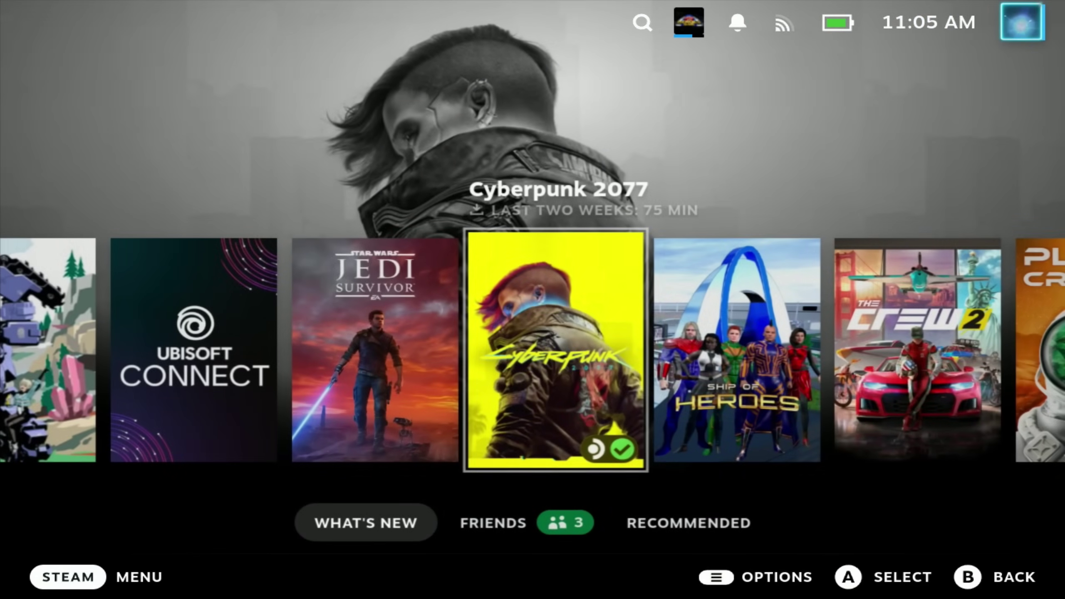
- Open the EALauncher page from the Library's Non-Steam collection
key("super")
key("Down")
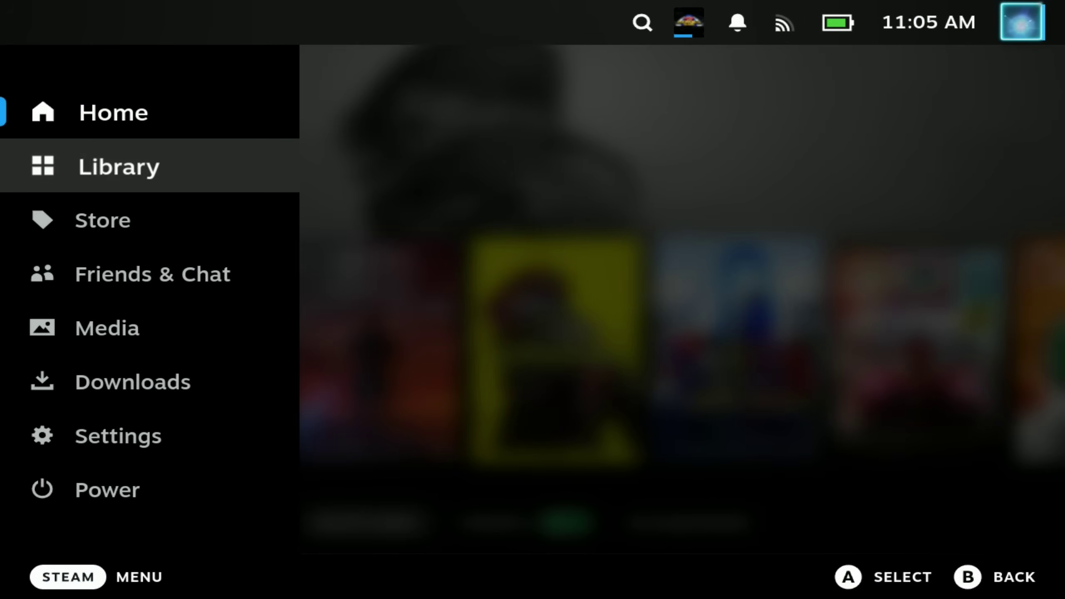
key("Return")
key("Page_Down")
key("Page_Up")
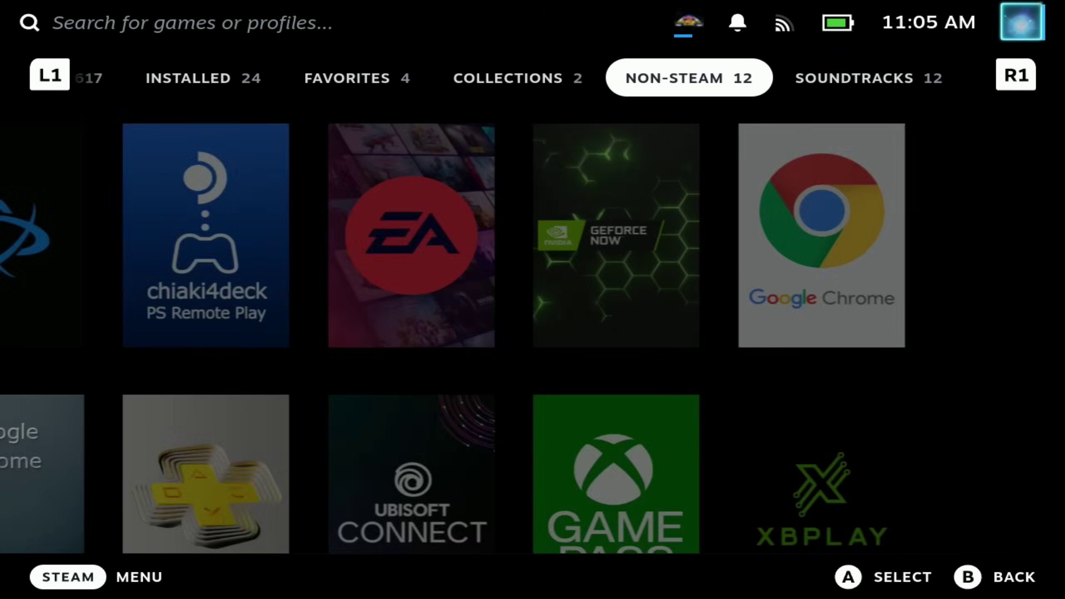
key("Down")
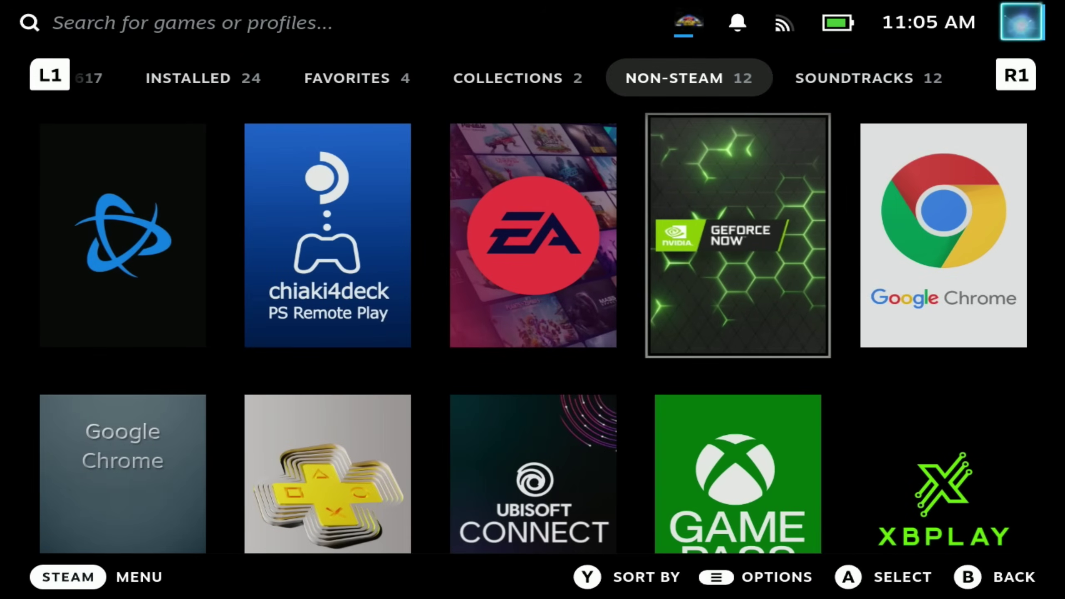
key("Left")
key("Left")
key("Right")
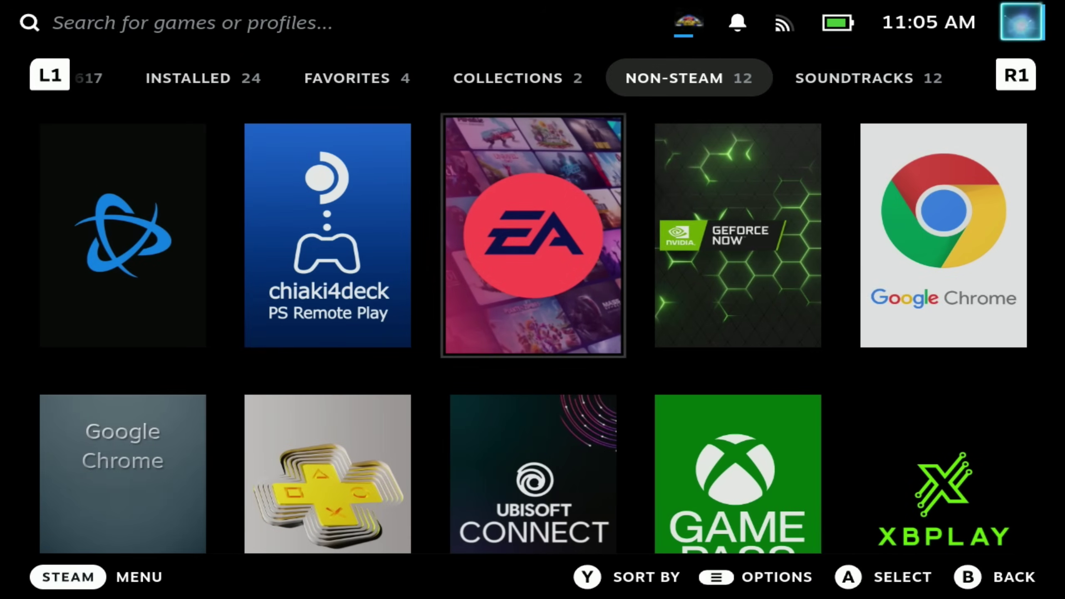
key("Return")
- Open EALauncher's Change Artwork picker and switch to Wide Capsule options
key("Right")
key("Right")
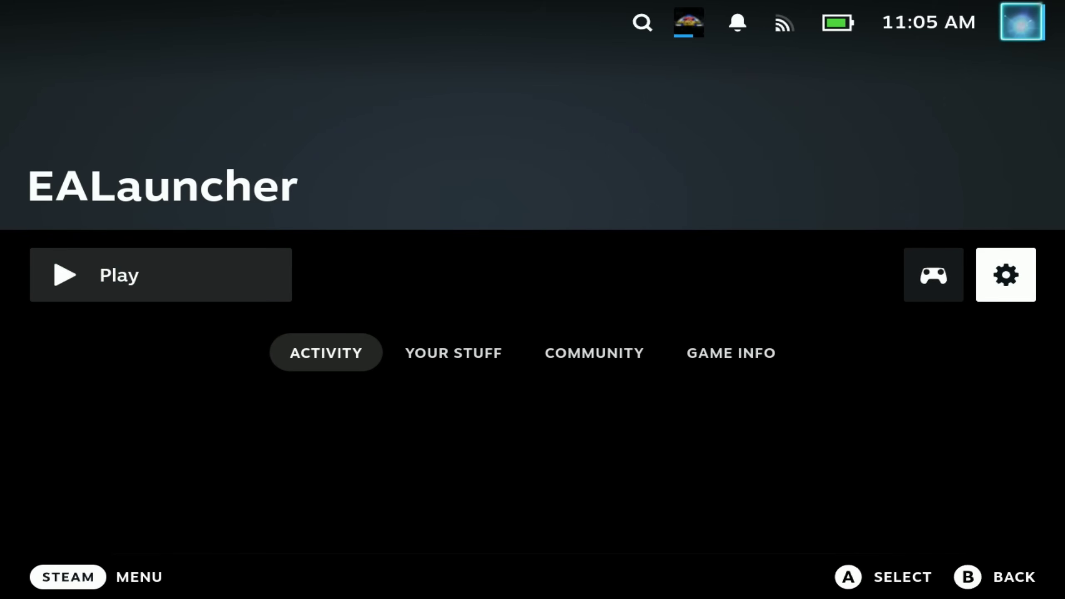
key("Left")
key("Left")
key("Right")
key("Right")
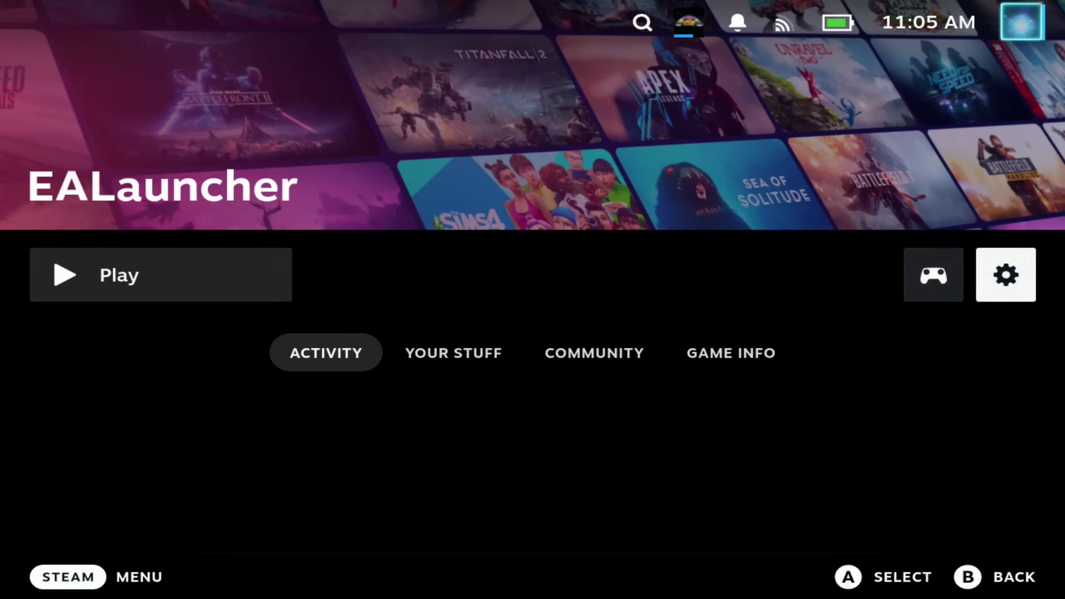
key("Return")
key("Down")
key("Down")
key("Down")
key("Down")
key("Down")
key("Return")
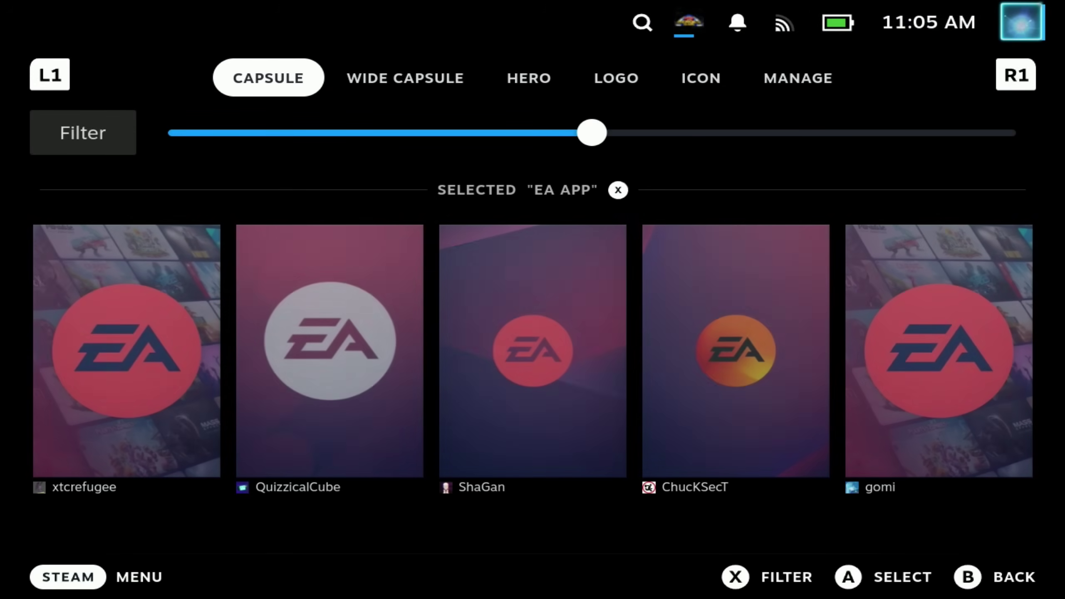
key("Down")
key("Up")
key("Right")
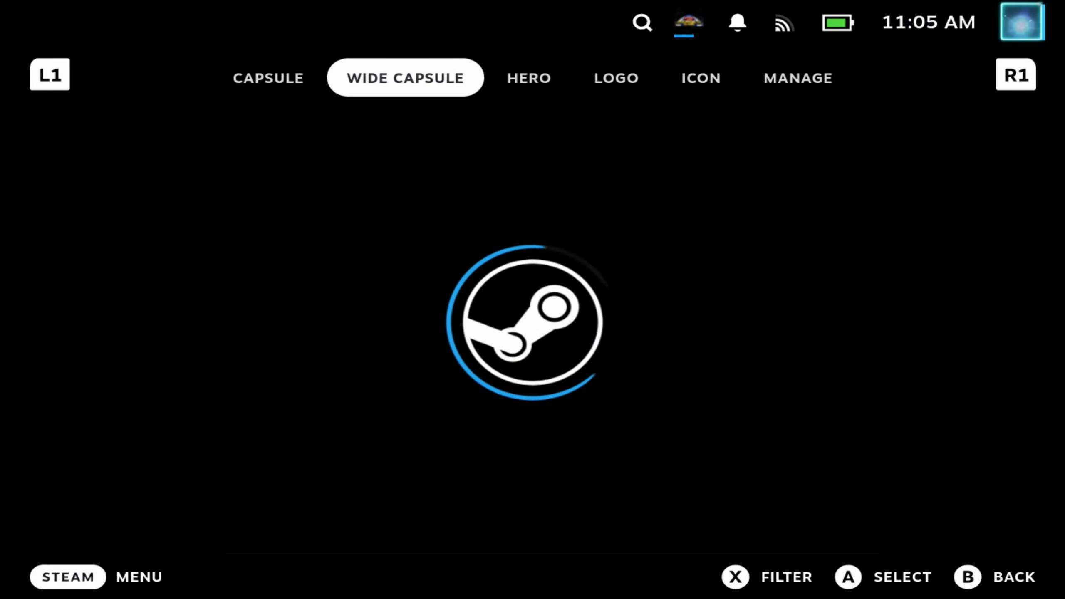
- Open the full Wine Cellar dashboard from the Decky plugin list
key("Right")
key("ctrl+2")
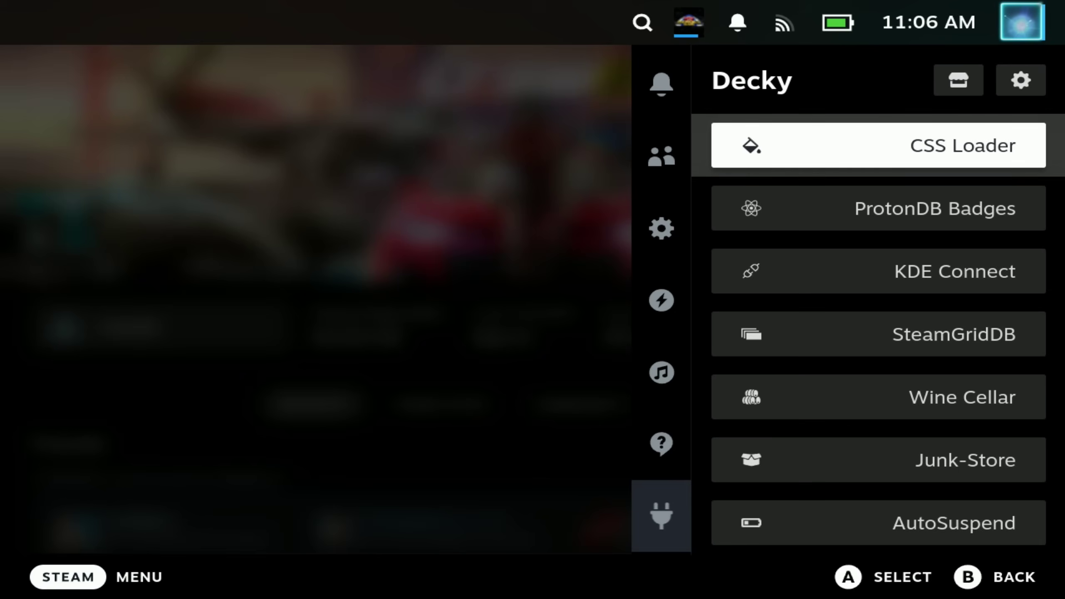
key("Down")
key("Down")
key("Down")
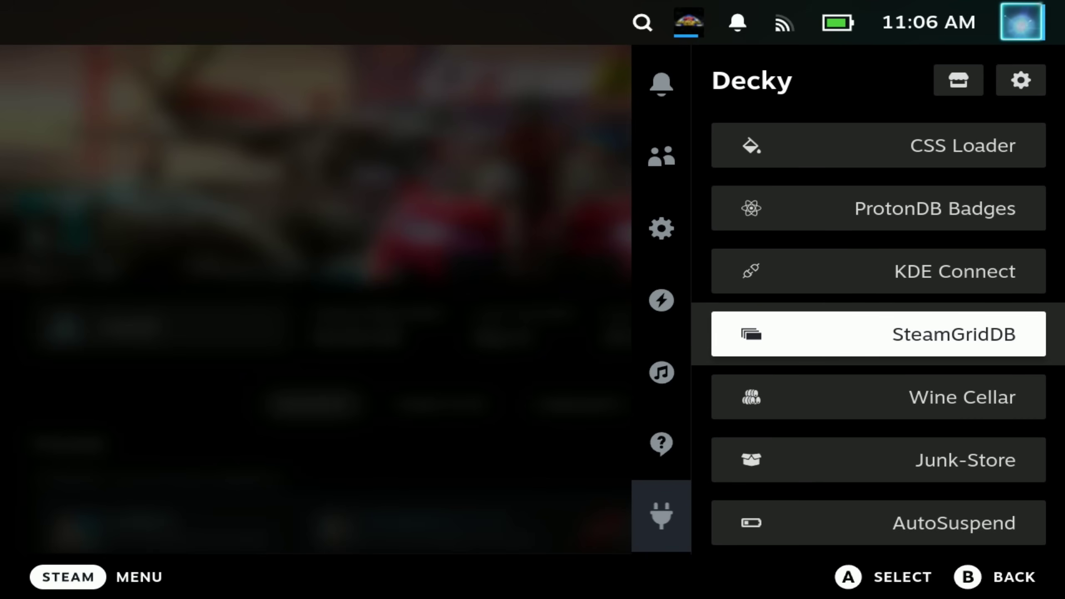
key("Down")
key("Return")
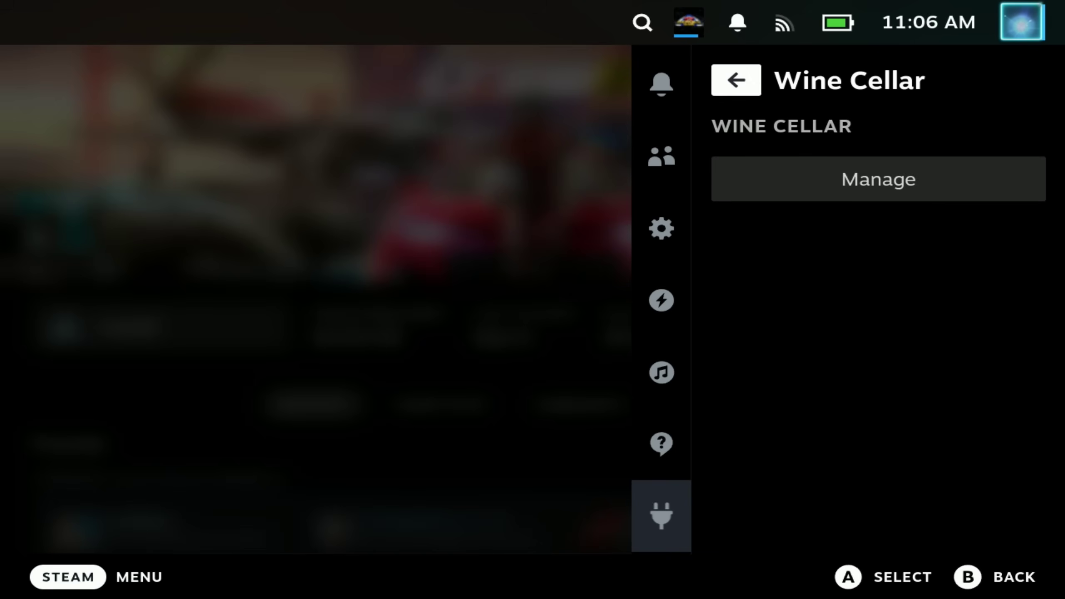
key("Down")
key("Return")
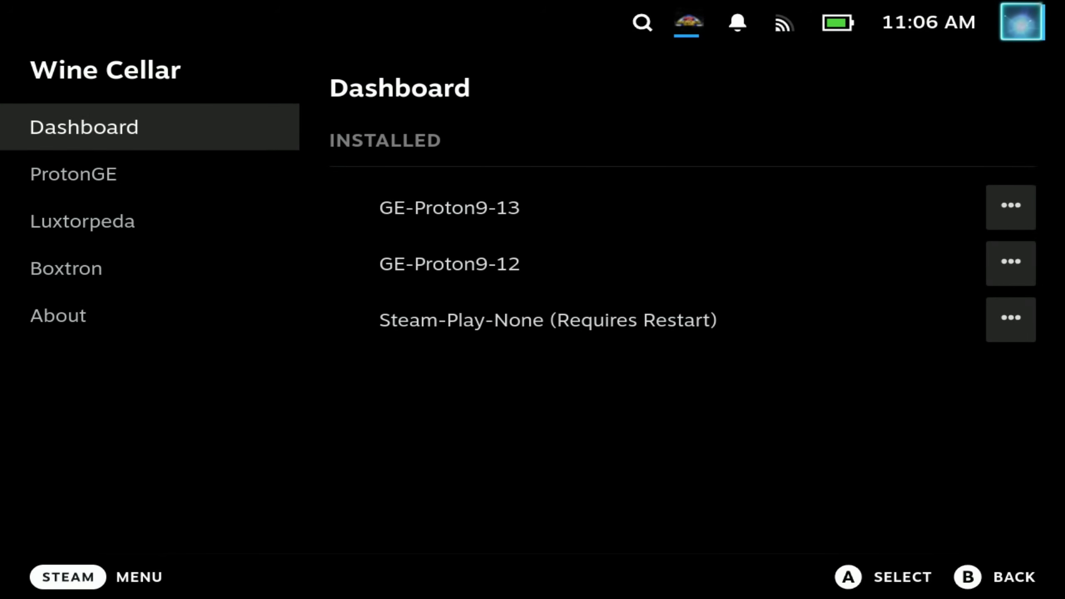
- Browse the ProtonGE versions, then the Luxtorpeda and Boxtron sections
key("Down")
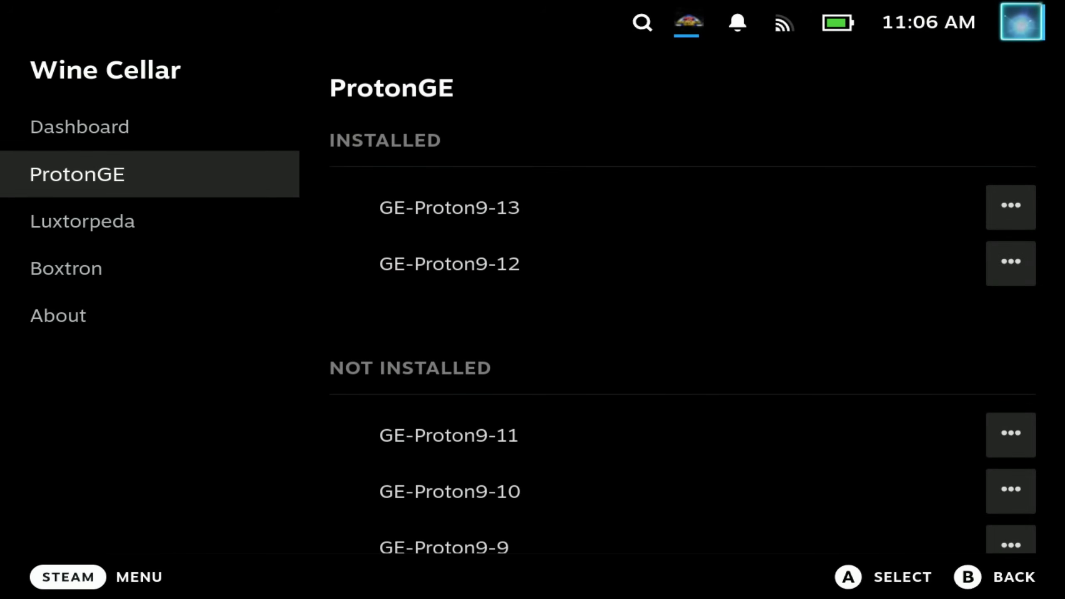
key("Right")
key("Down")
key("Down")
key("Down")
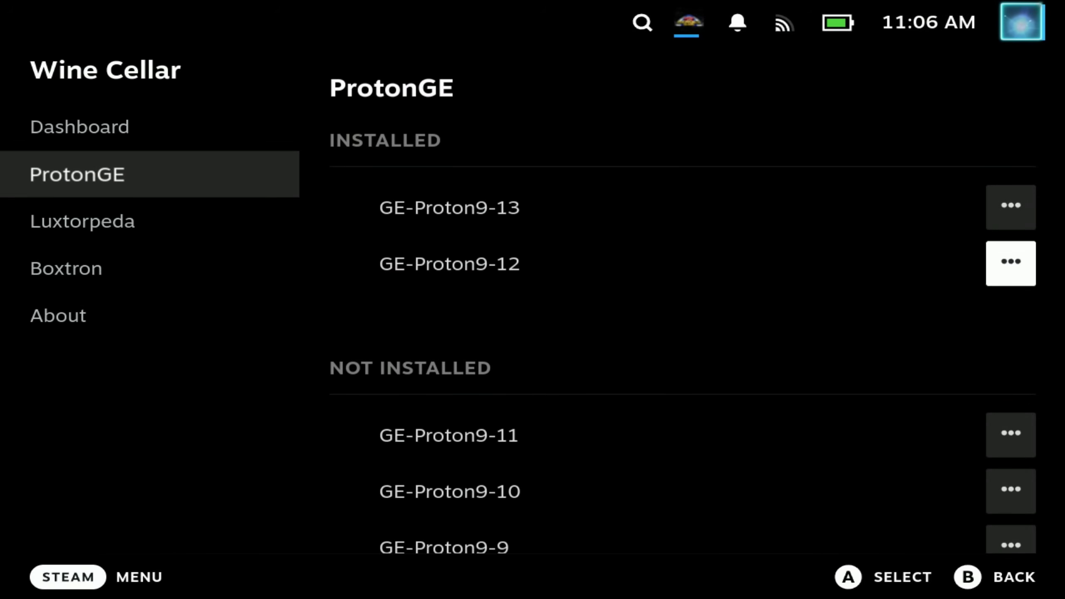
key("Up")
key("Down")
key("Down")
key("Down")
key("Down")
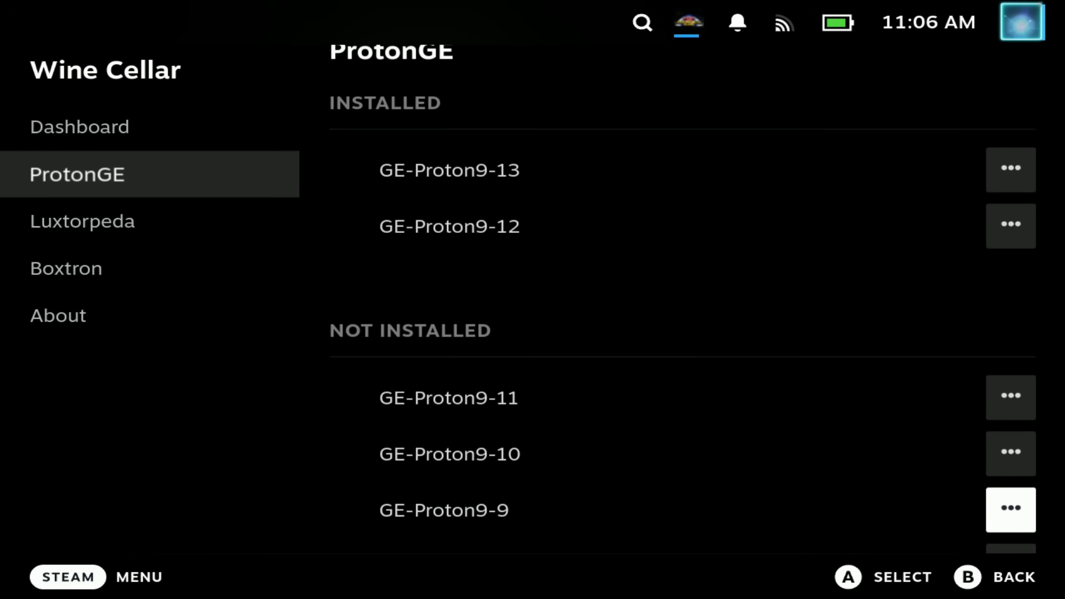
key("Up")
key("Up")
key("Up")
key("Up")
key("Up")
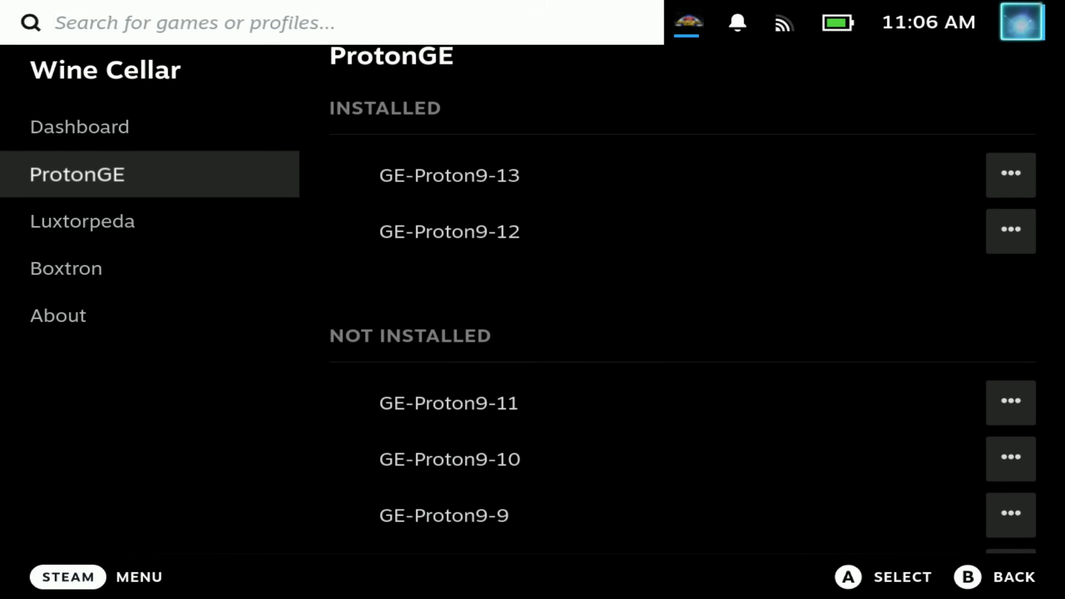
key("Down")
key("Left")
key("Down")
key("Down")
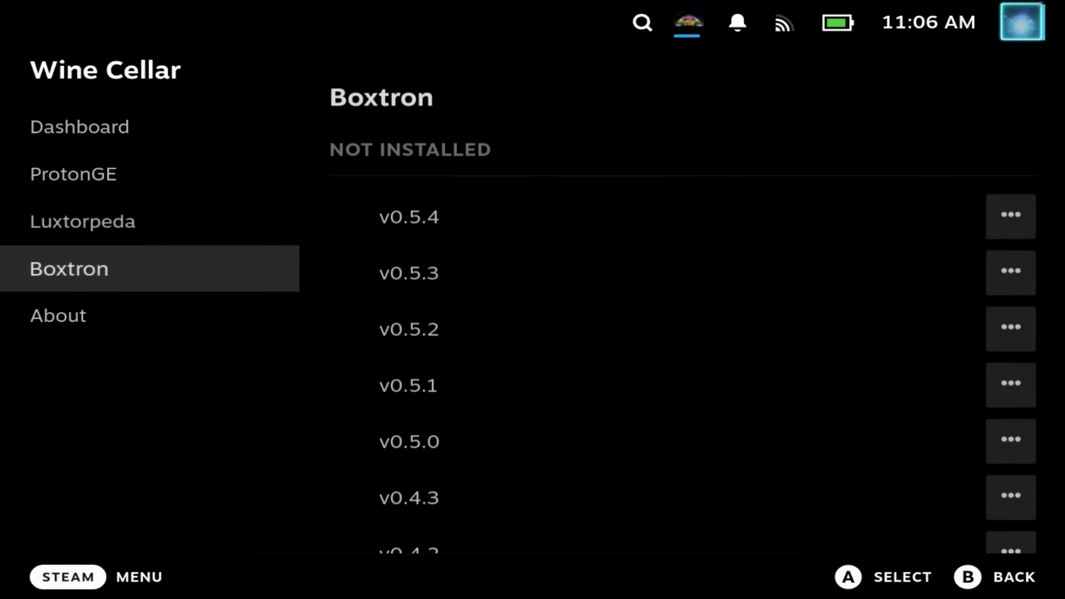
key("Up")
key("Up")
key("Up")
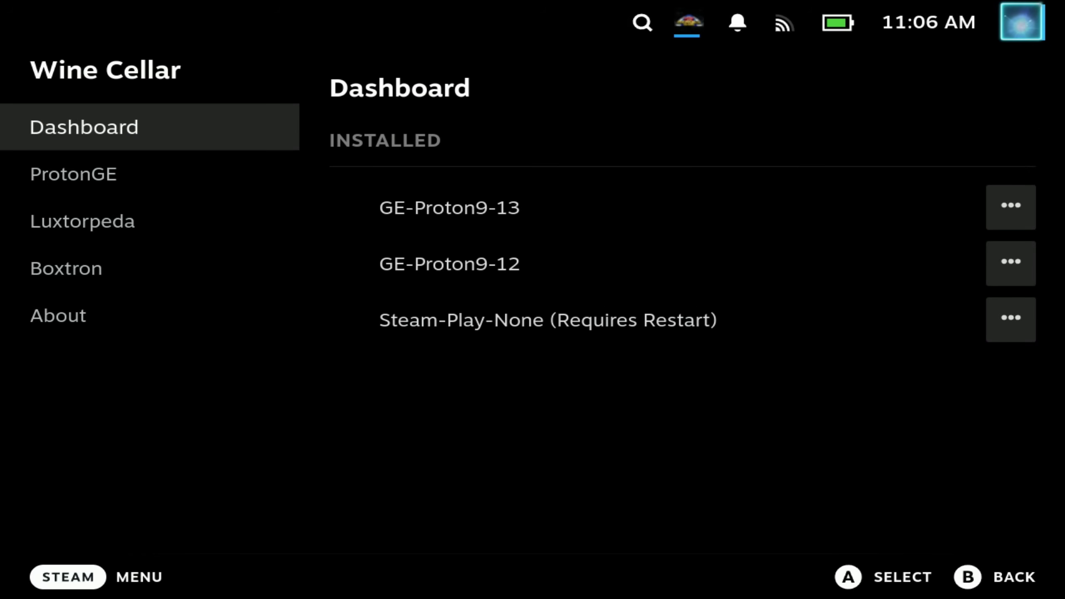
- Uninstall GE-Proton9-12, leaving GE-Proton9-13, and return to The Crew 2 page
key("Right")
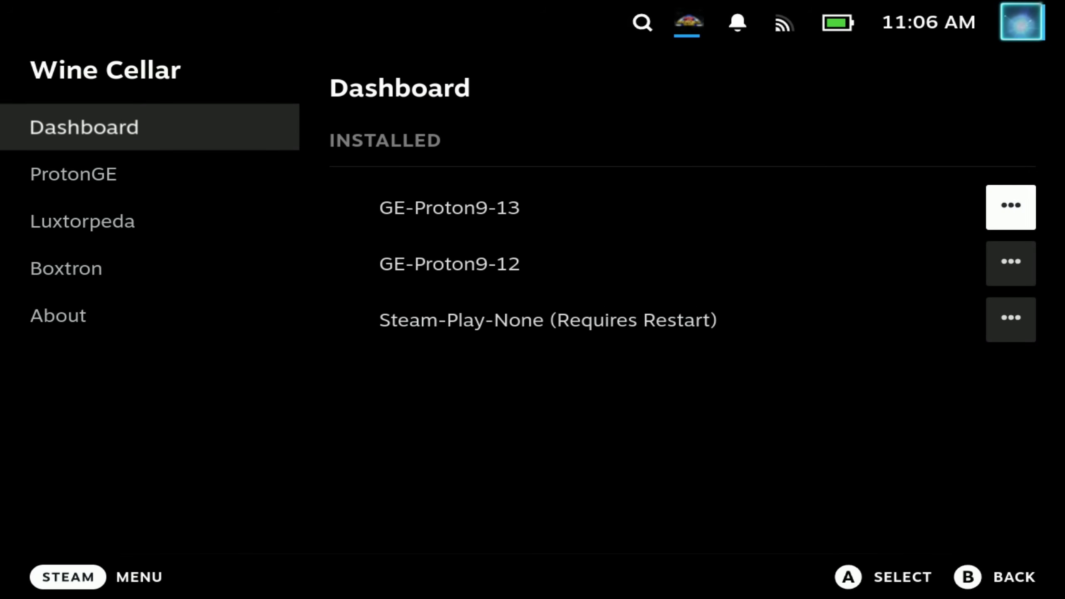
key("Down")
key("Return")
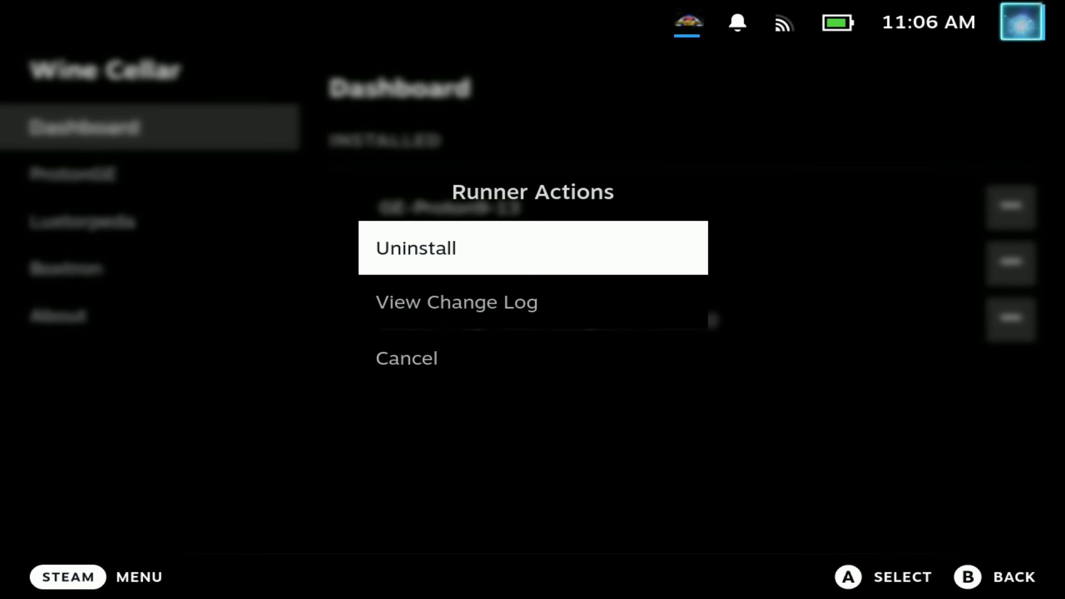
key("Return")
key("Return")
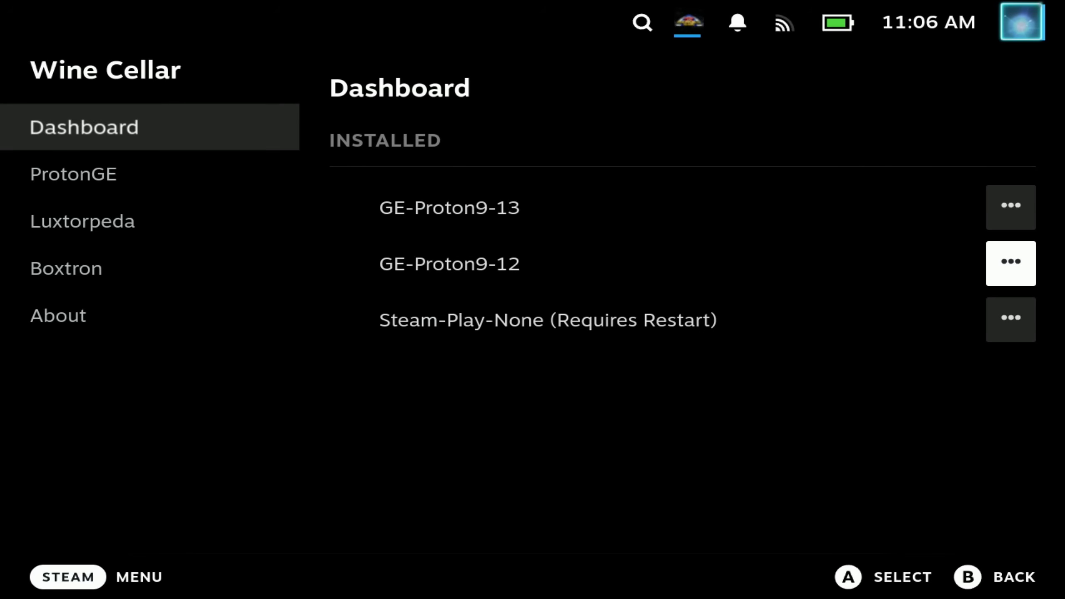
key("Left")
key("Escape")
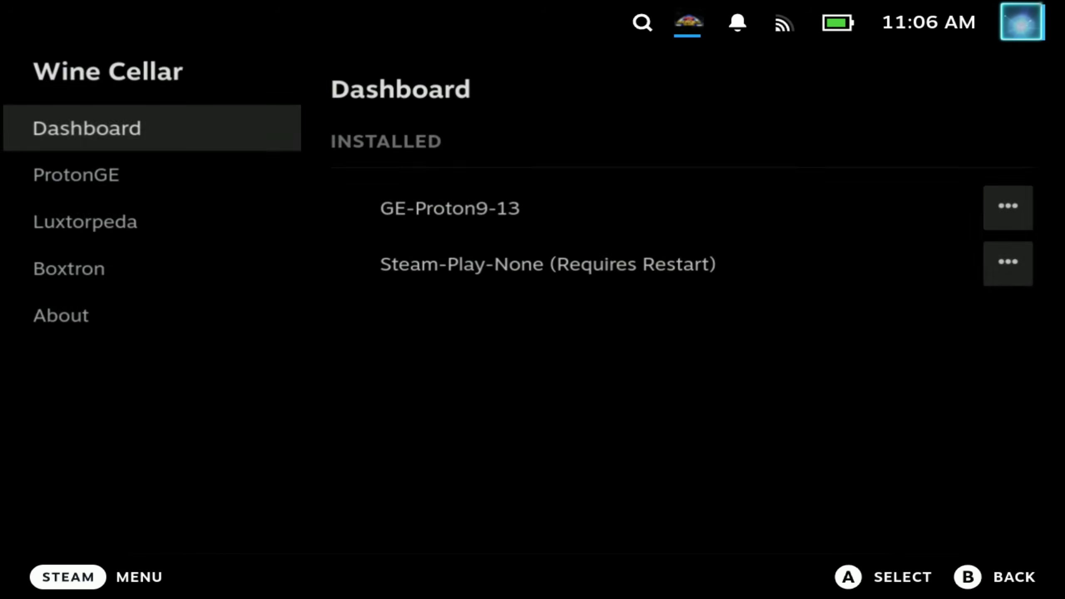
key("Right")
key("Right")
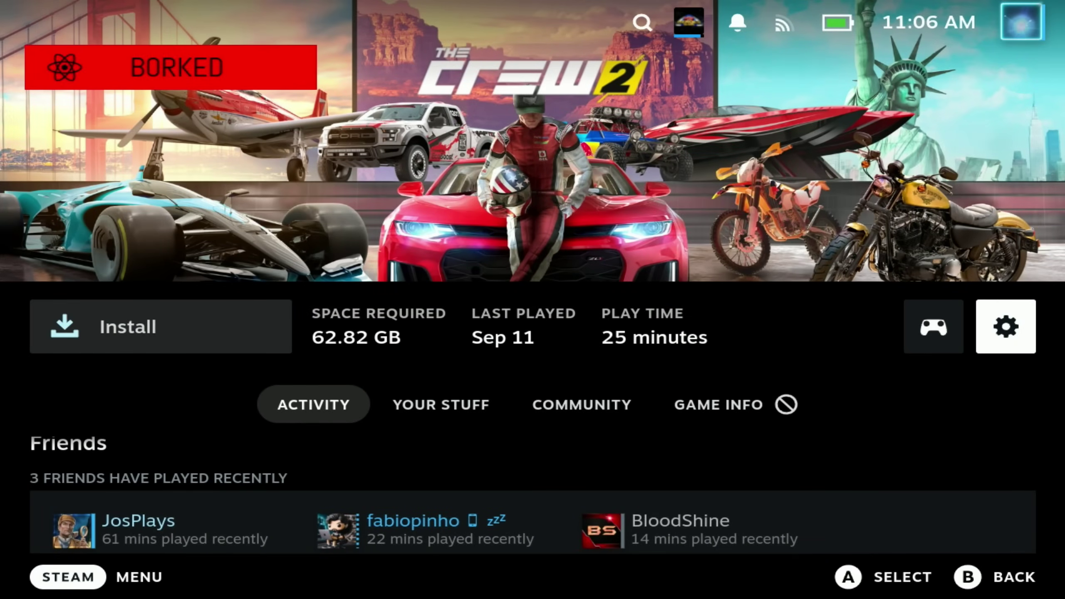
- Browse the Junk-Store dependencies and About pages, then leave About
key("ctrl+2")
key("Escape")
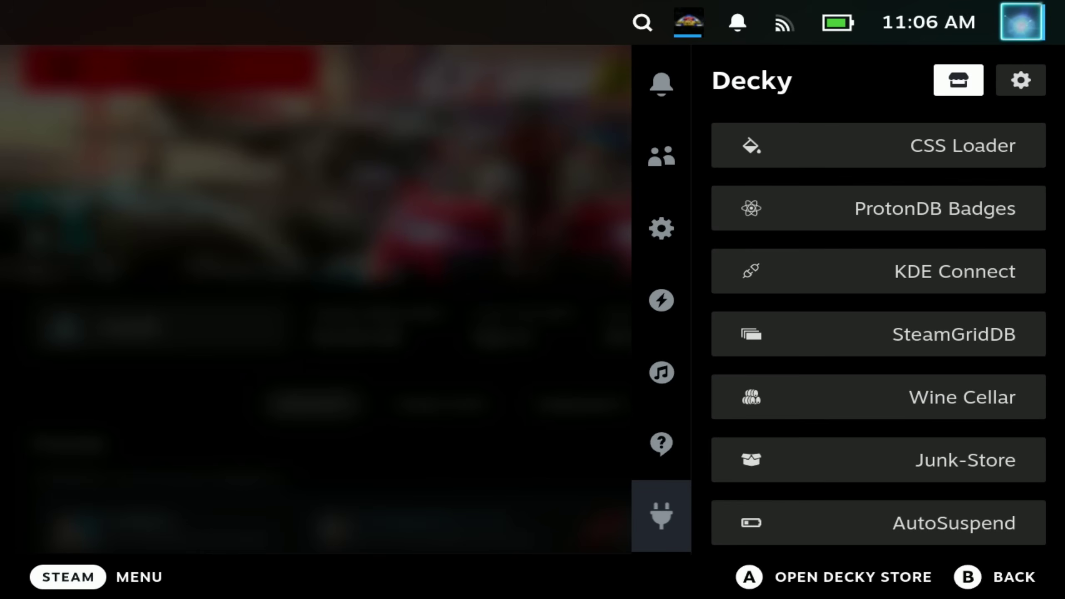
key("Down")
key("Down")
key("Down")
key("Down")
key("Down")
key("Down")
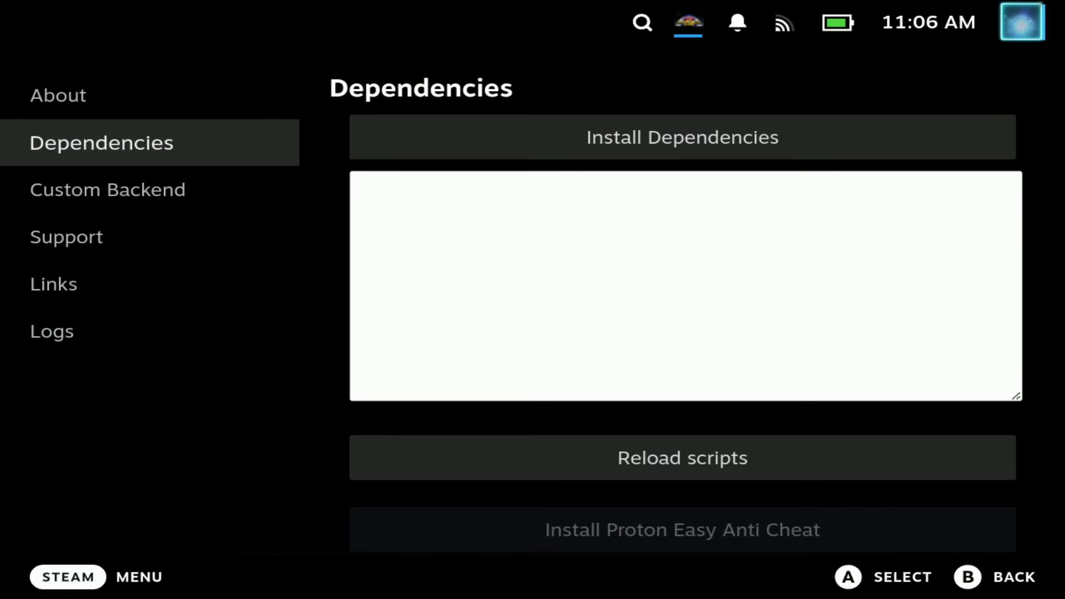
key("Down")
key("Down")
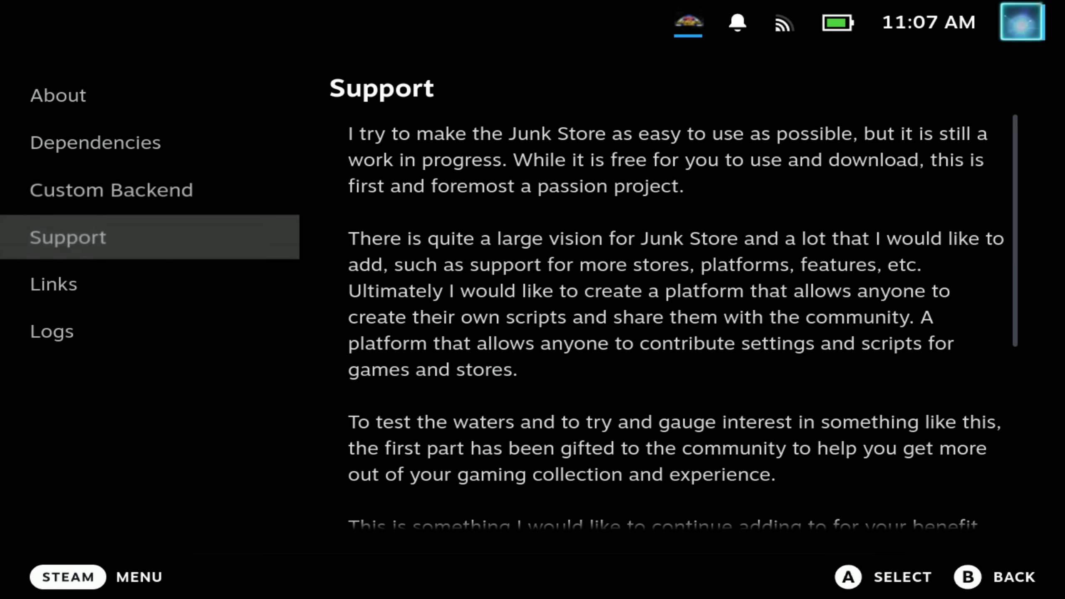
key("Up")
key("Up")
key("Up")
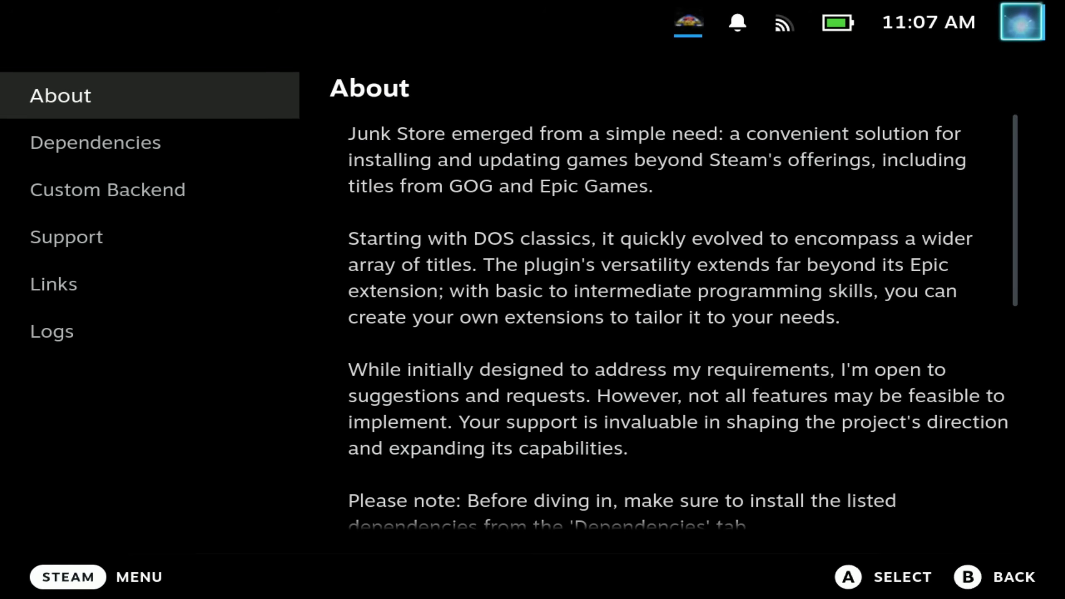
key("Escape")
- Load Junk-Store's Epic games catalogue from its plugin panel
key("ctrl+2")
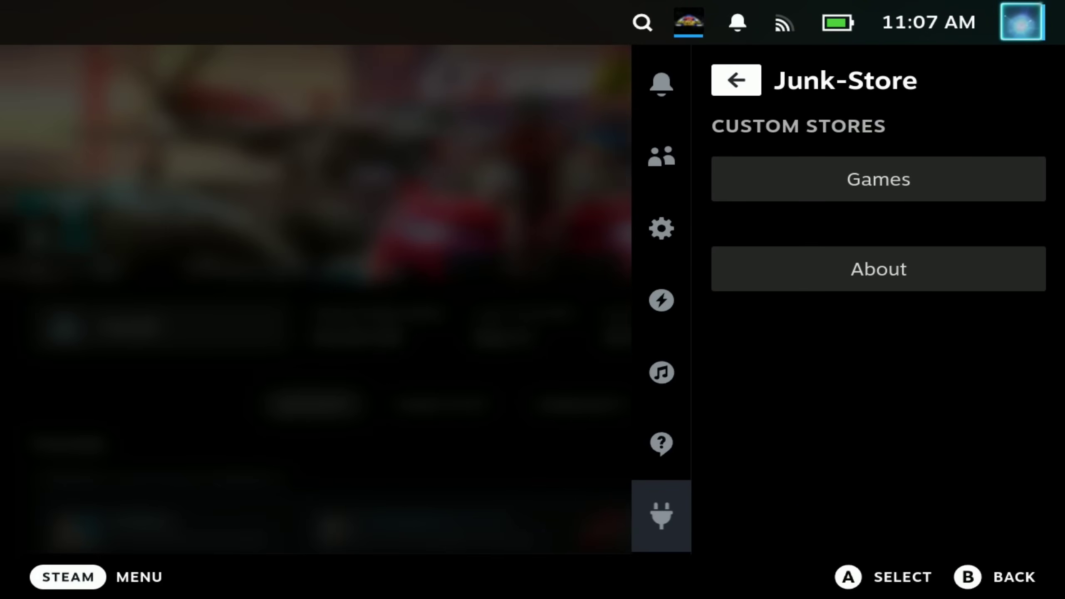
key("Down")
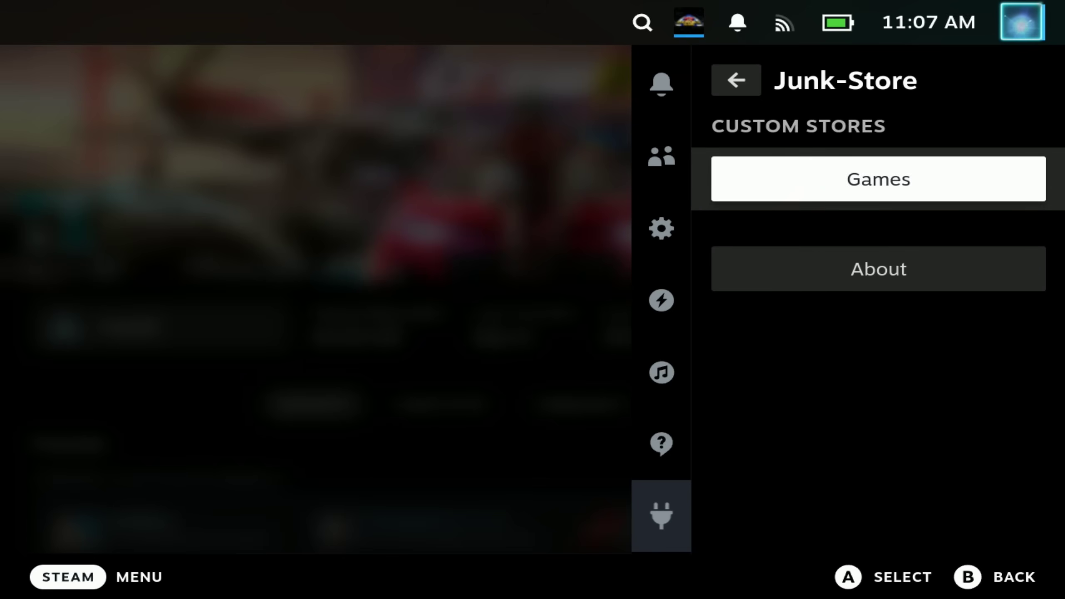
key("Return")
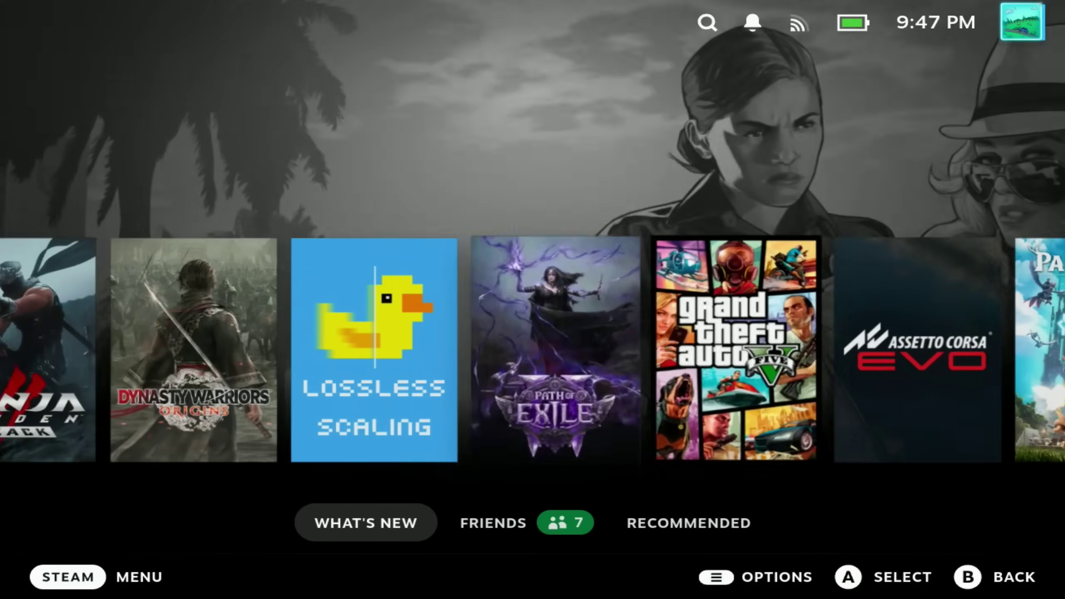
- Open the Final Fantasy VII Rebirth game page from the recent games carousel
key("Left")
key("Left")
key("Left")
key("Left")
key("Left")
key("Left")
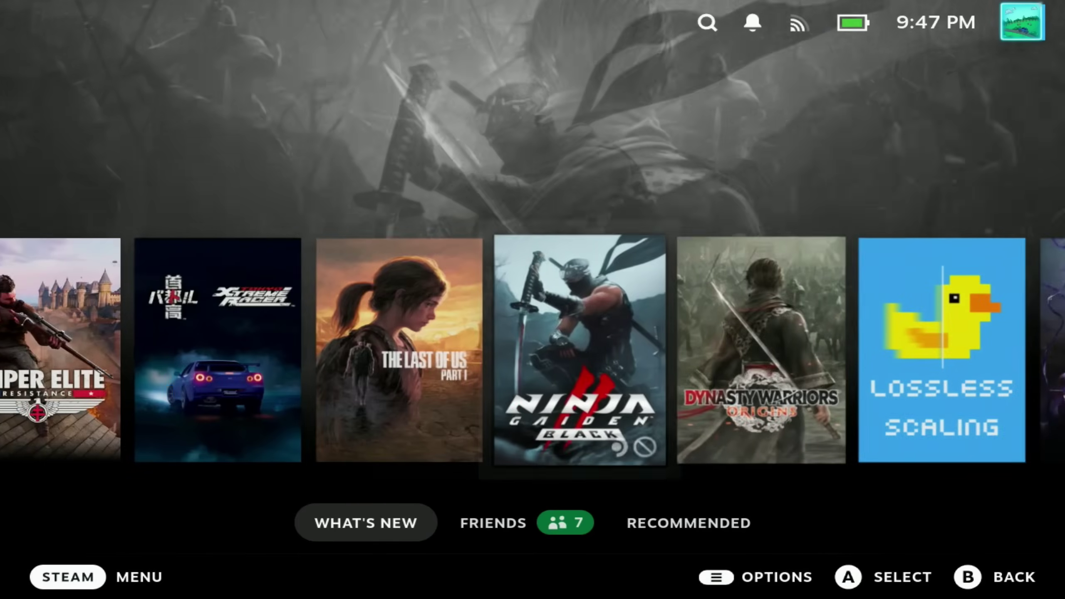
key("Left")
key("Left")
key("Left")
key("Left")
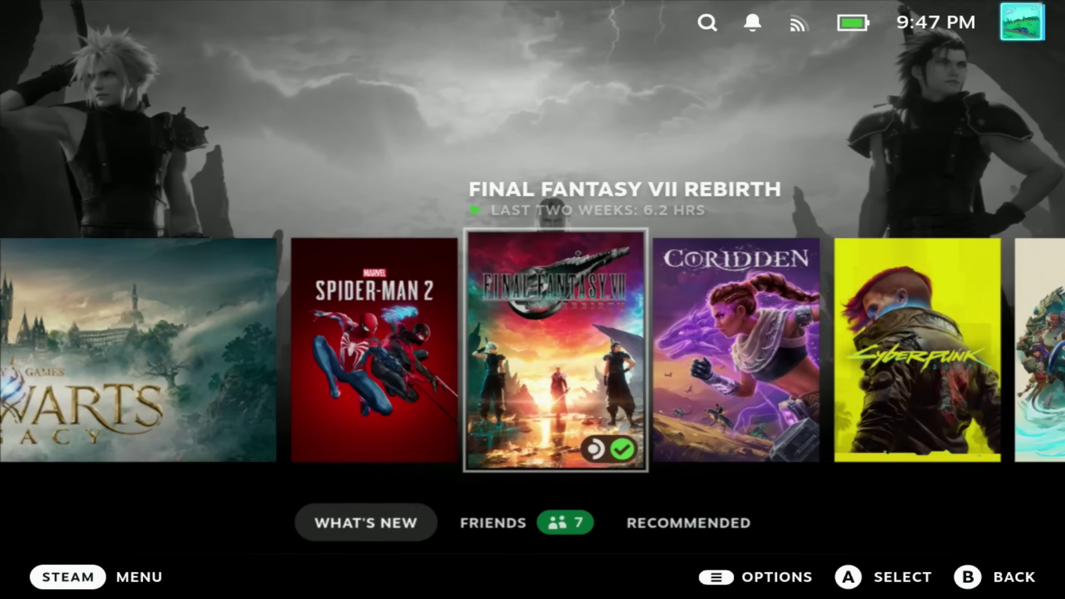
key("Return")
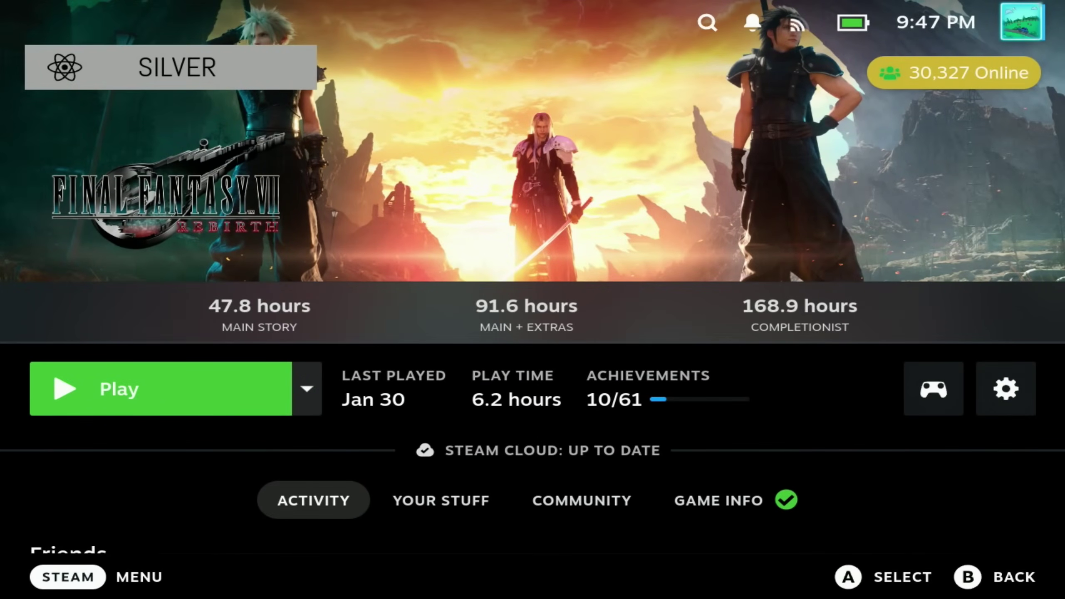
- Open its Silver ProtonDB page and view the ChromeOS and PC reports
key("Up")
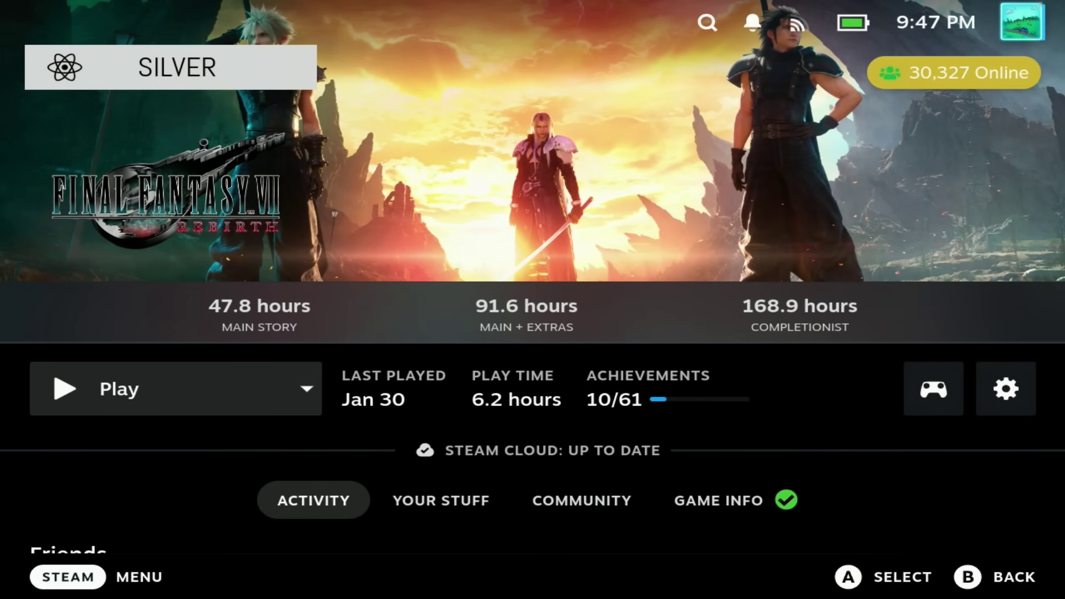
key("Return")
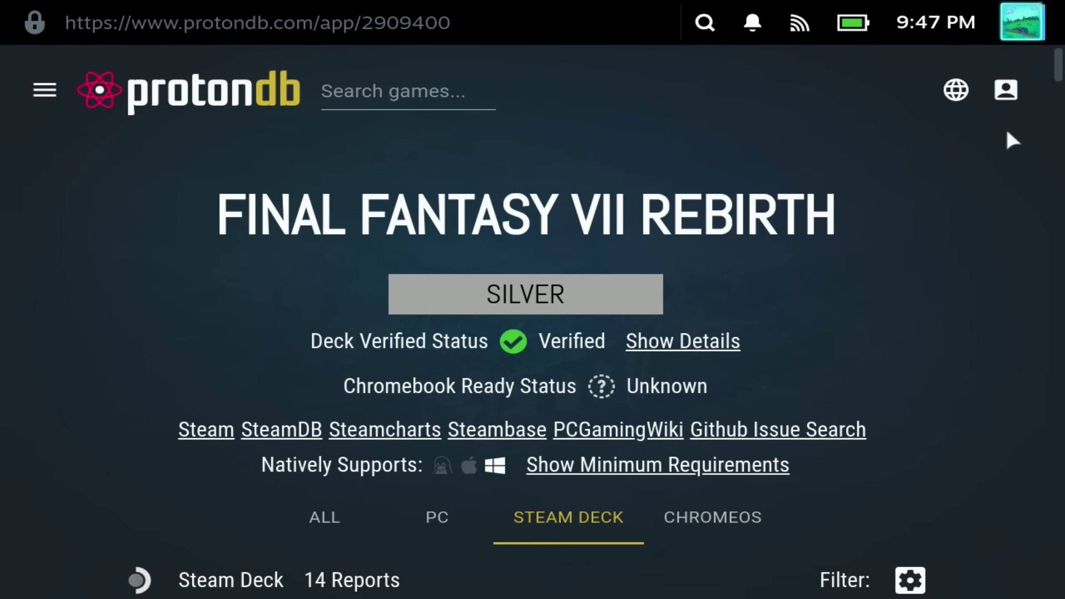
scroll(1060, 74, "down", 10)
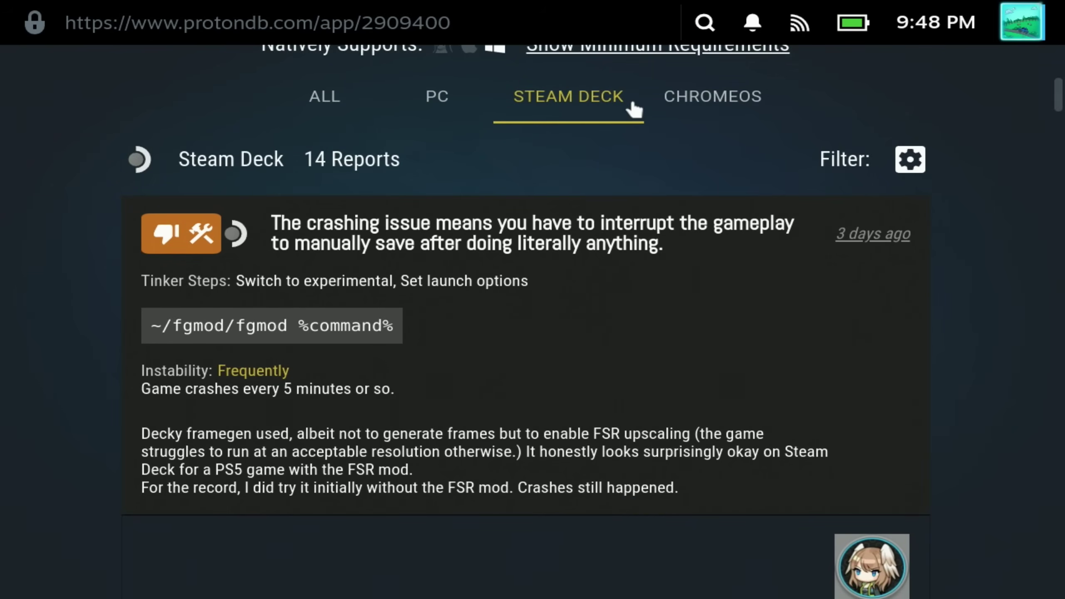
left_click(681, 109)
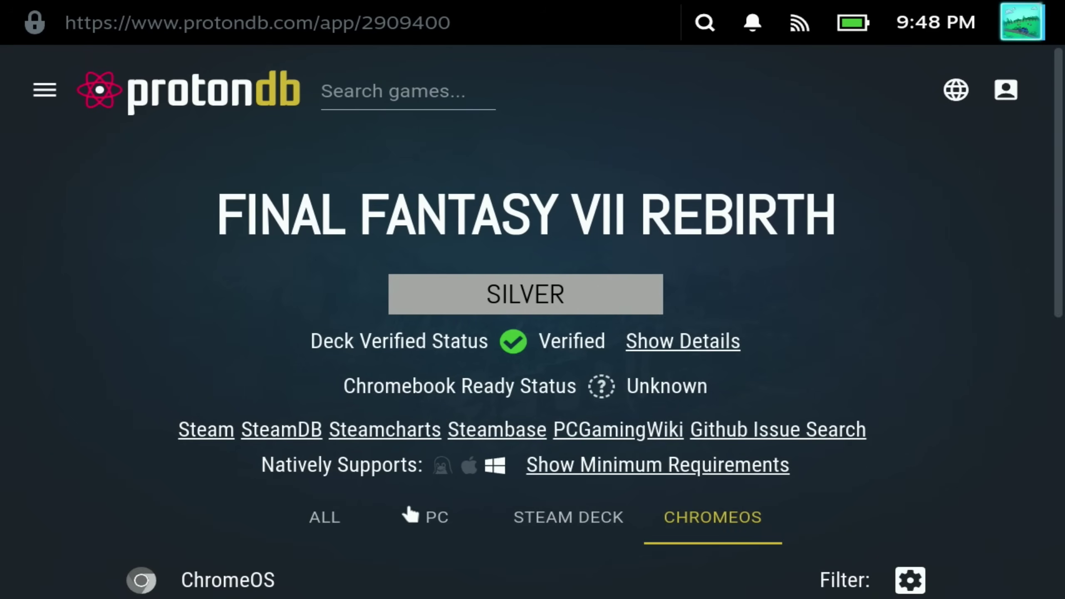
left_click(435, 519)
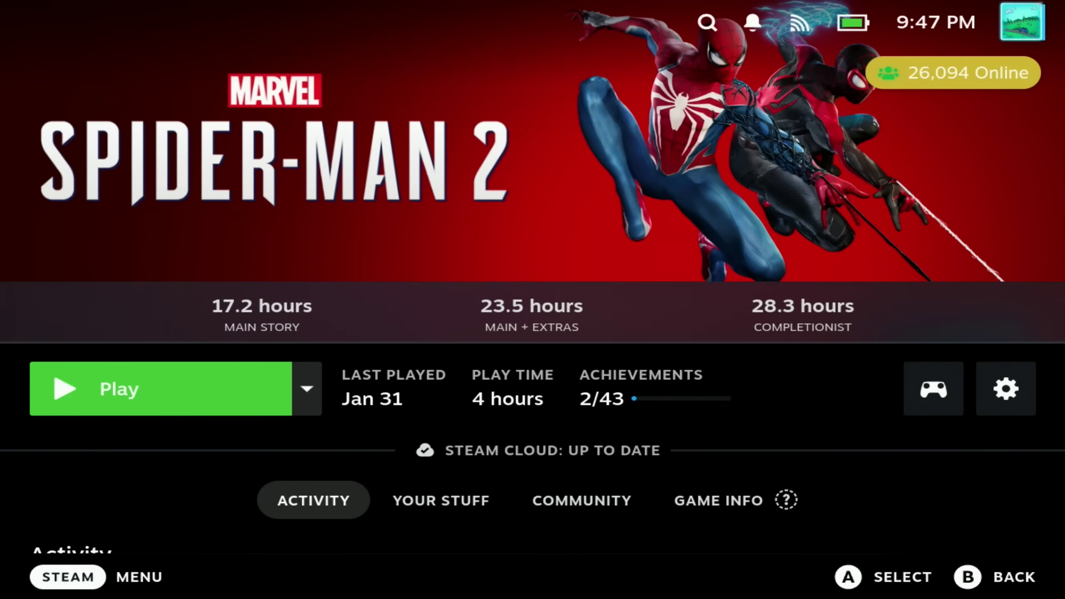
- Switch the Steam Deck to Desktop mode from the Power options
key("Escape")
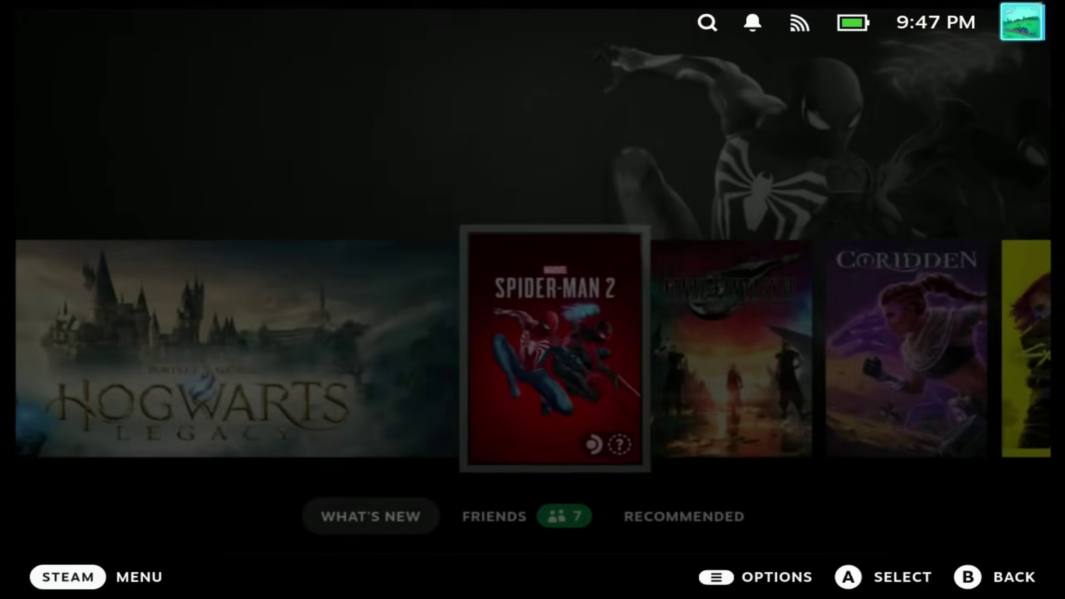
key("ctrl+1")
key("Up")
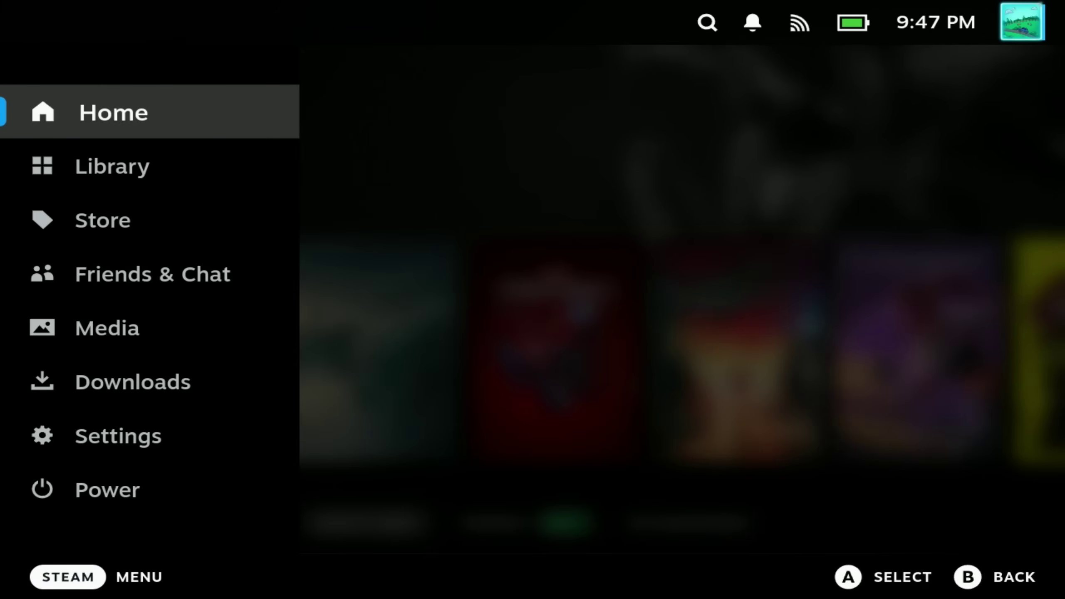
key("Return")
key("Down")
key("Down")
key("Down")
key("Down")
key("Down")
key("Down")
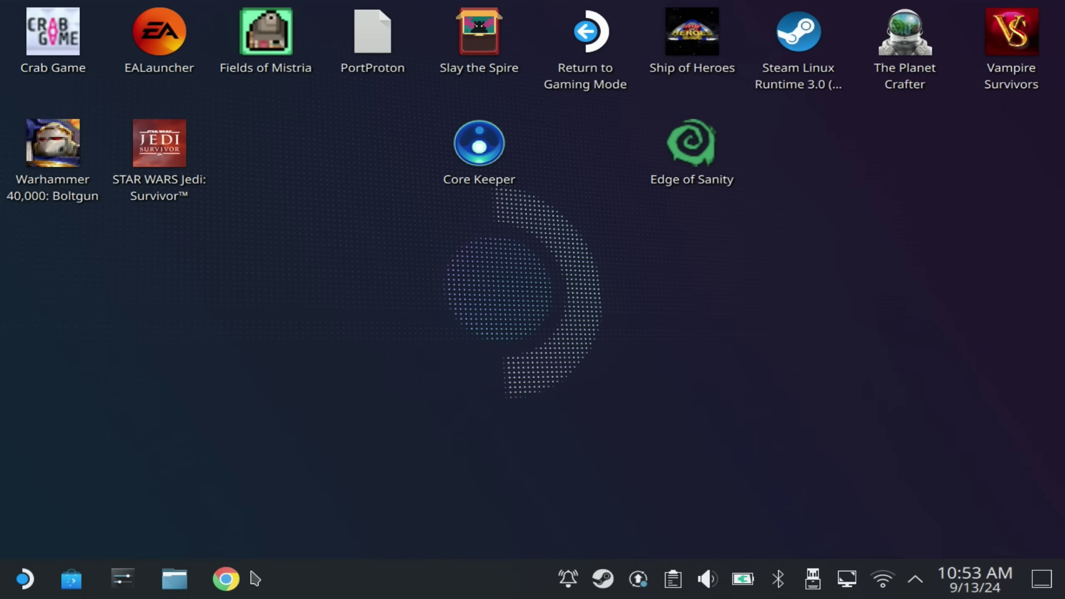
- Download decky_installer (1).desktop from decky.xyz in Google Chrome and open it
left_click(227, 579)
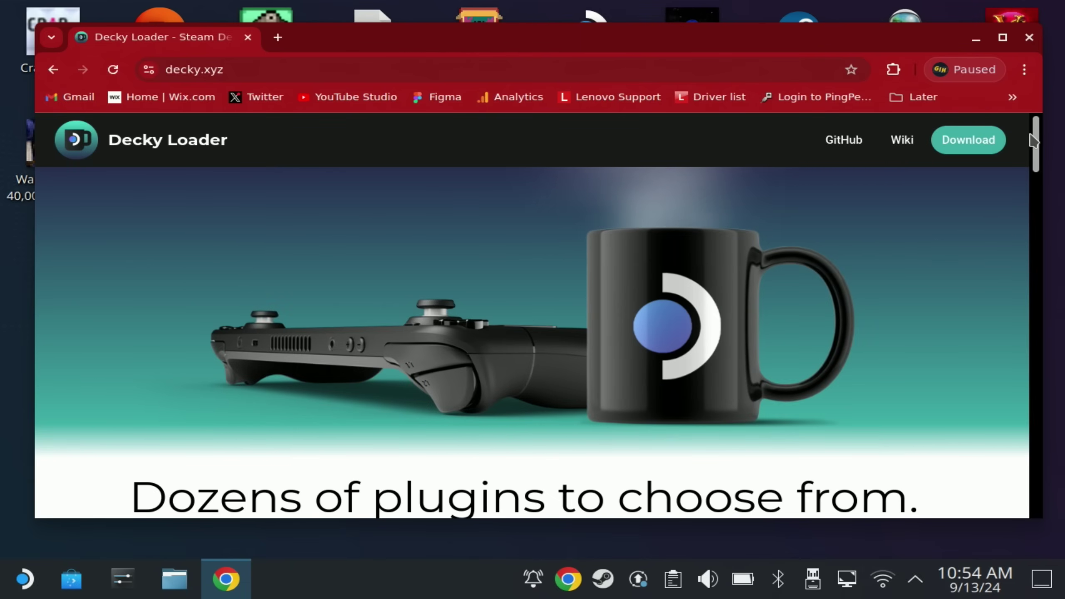
left_click_drag(1032, 141, 1018, 168)
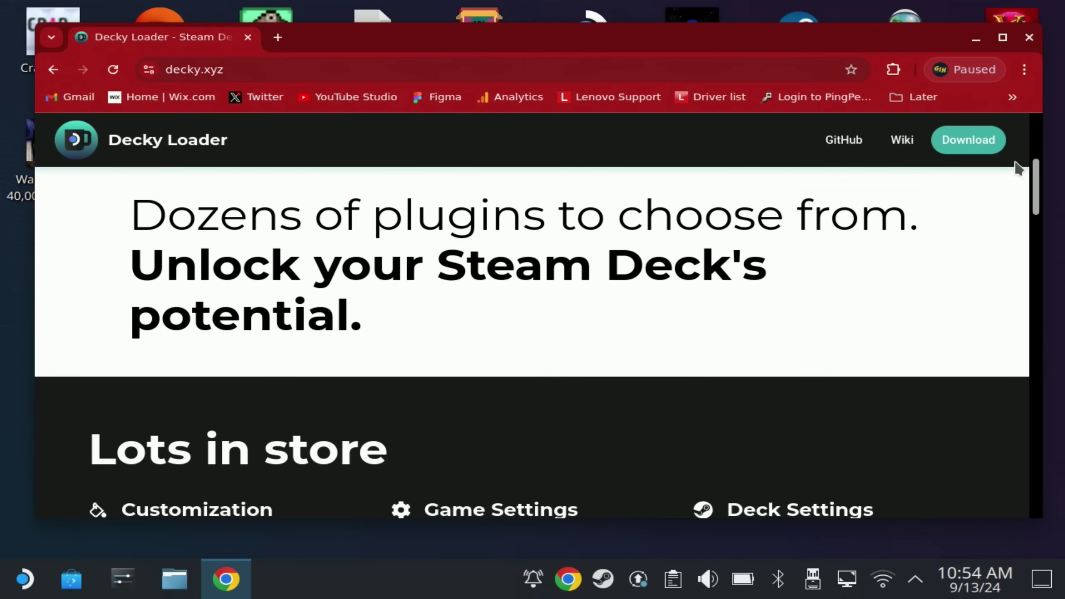
left_click(977, 140)
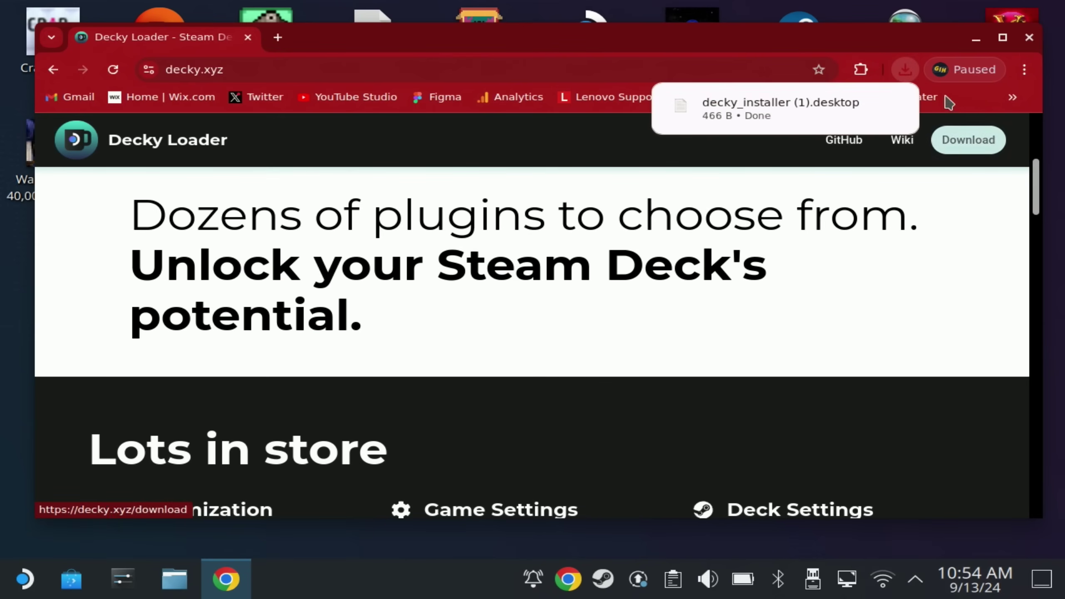
left_click(793, 110)
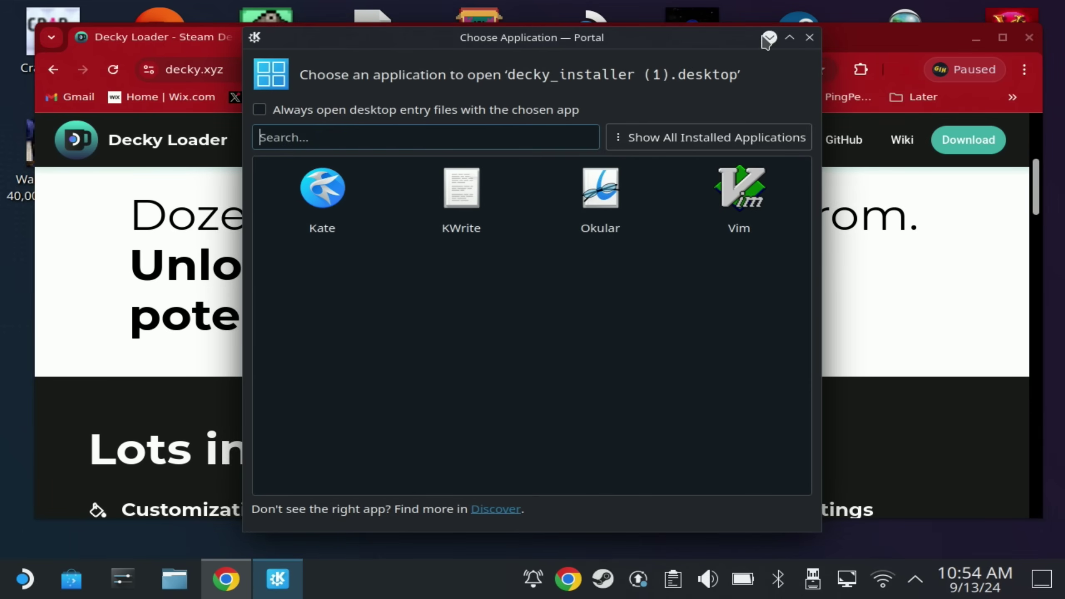
- Show the downloaded Decky installer in its Downloads folder instead of the application chooser
left_click(809, 38)
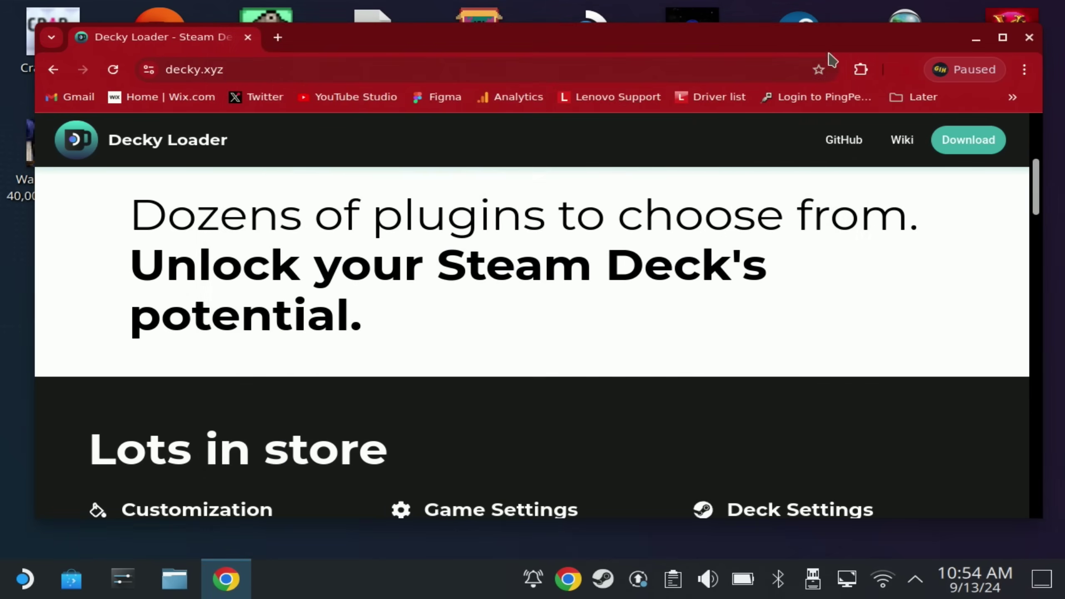
left_click(897, 77)
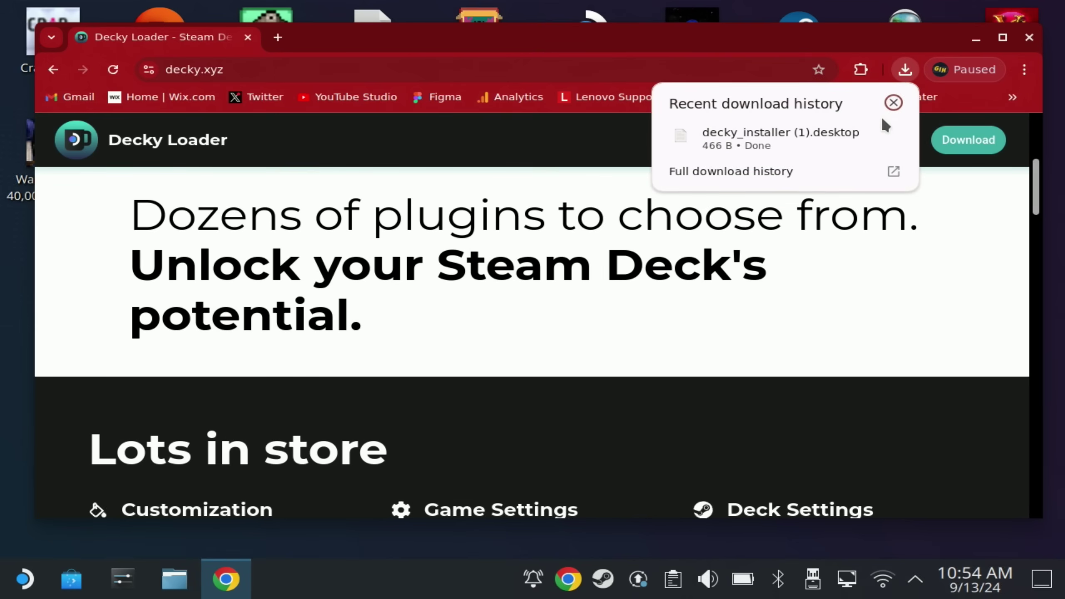
mouse_move(902, 136)
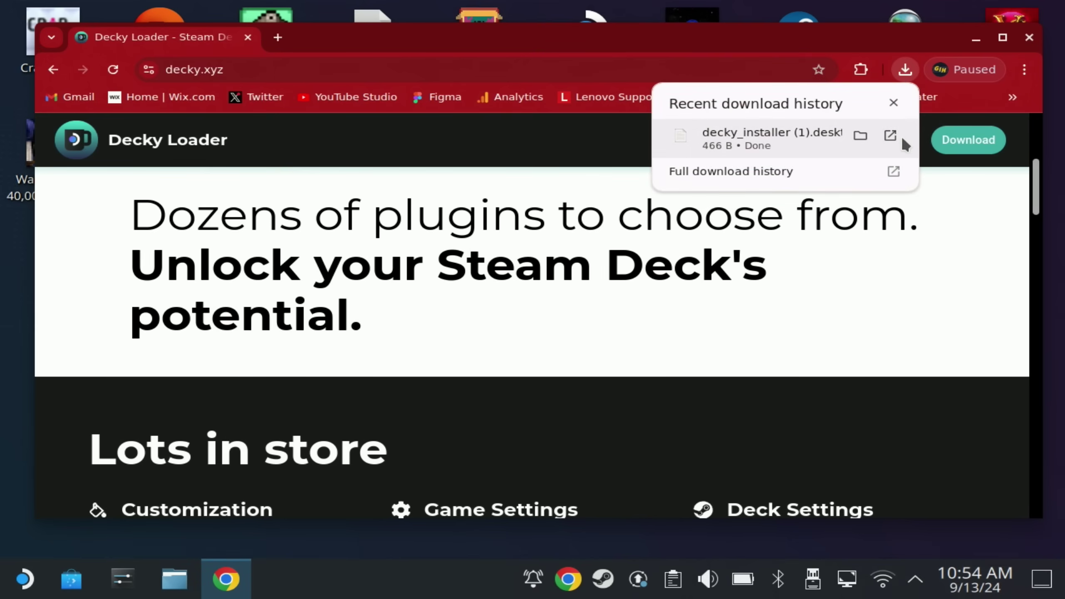
left_click(854, 132)
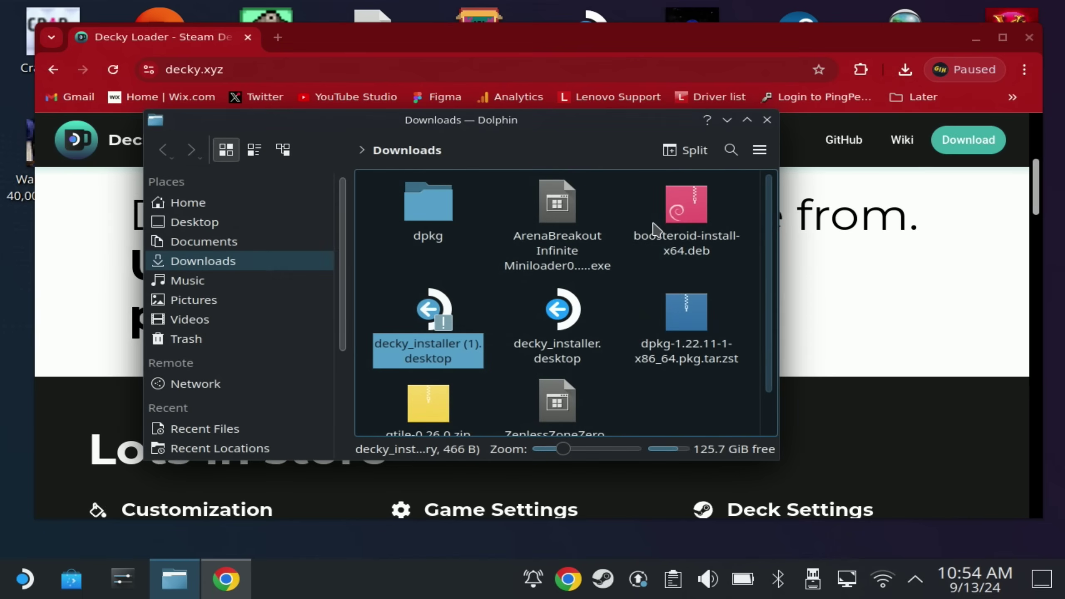
- Run decky_installer (1).desktop, continue, and enter the admin password
double_click(428, 338)
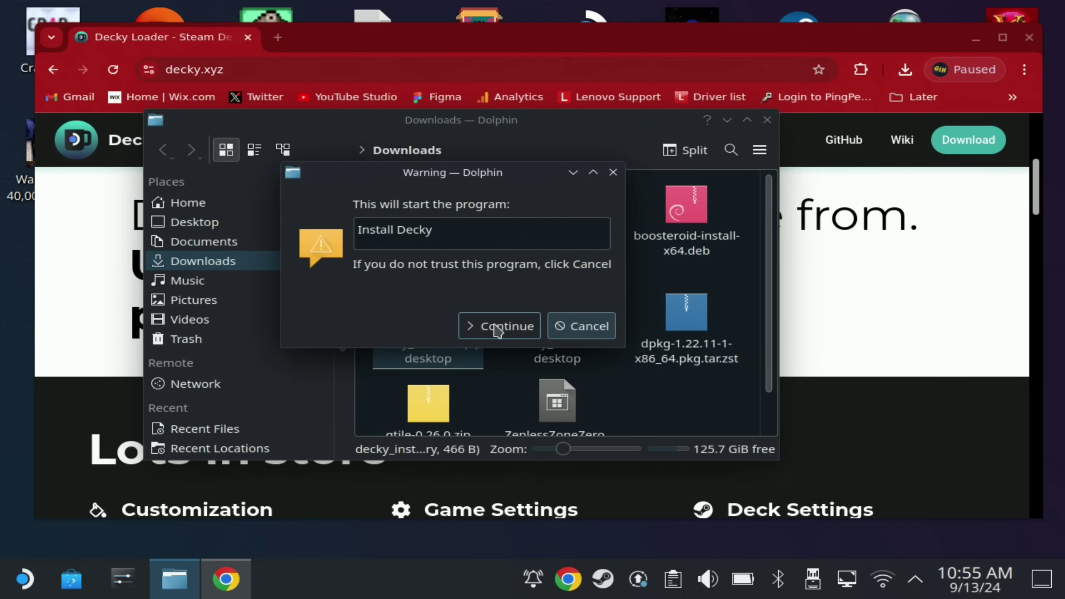
left_click(497, 328)
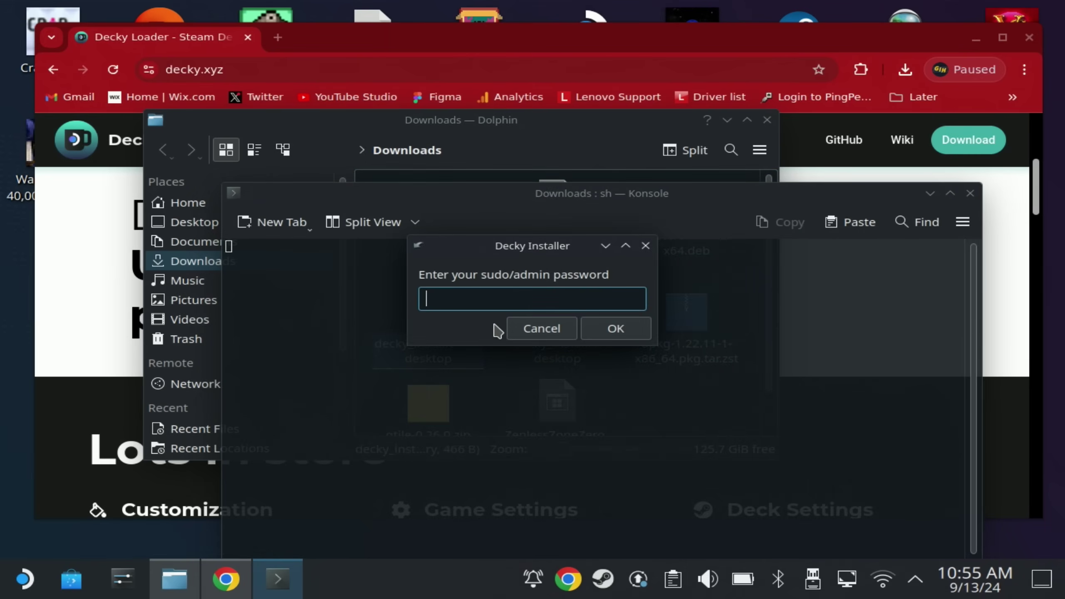
key("super+x")
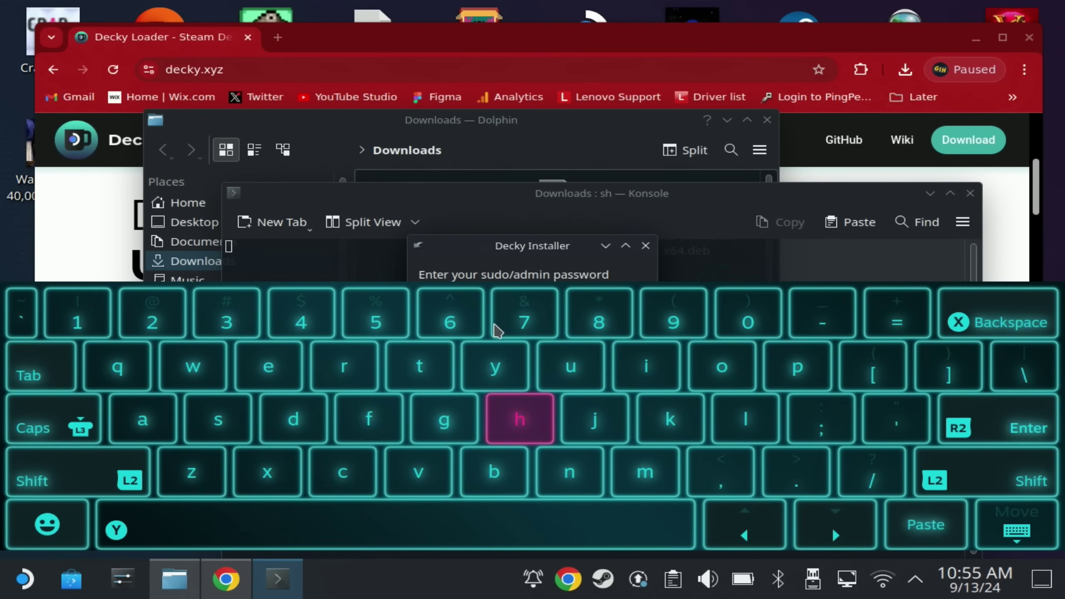
key("Return")
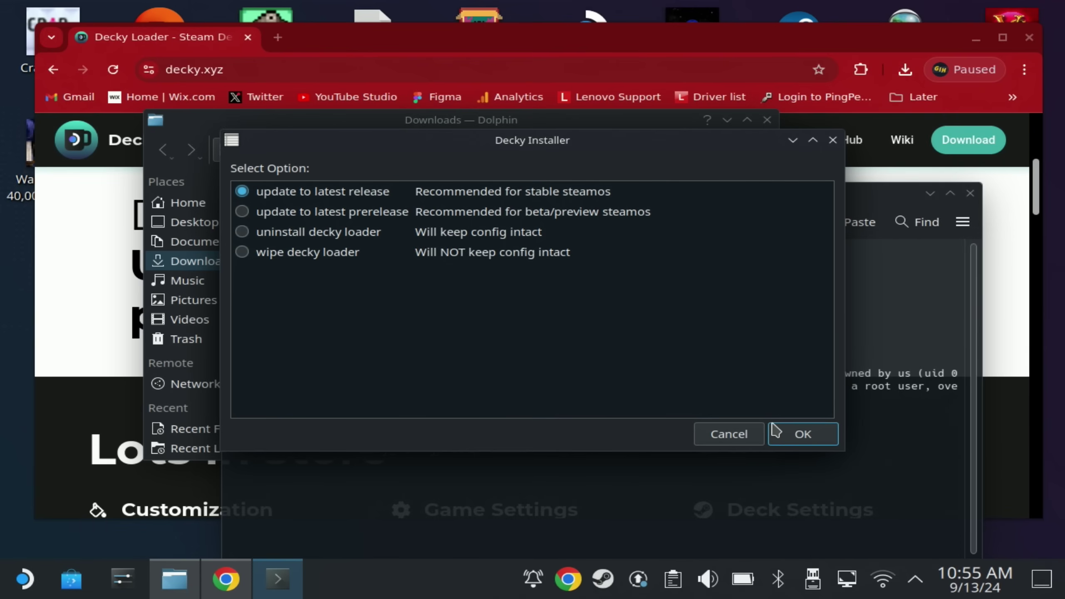
- Keep 'update to latest release' selected and install the latest stable Decky Loader
left_click(780, 430)
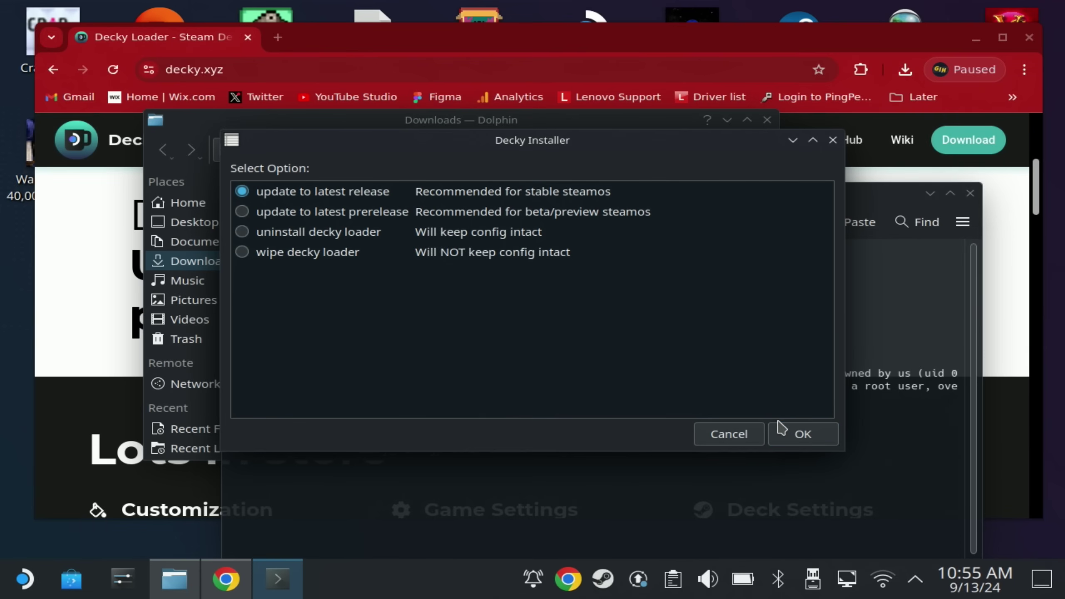
left_click(794, 435)
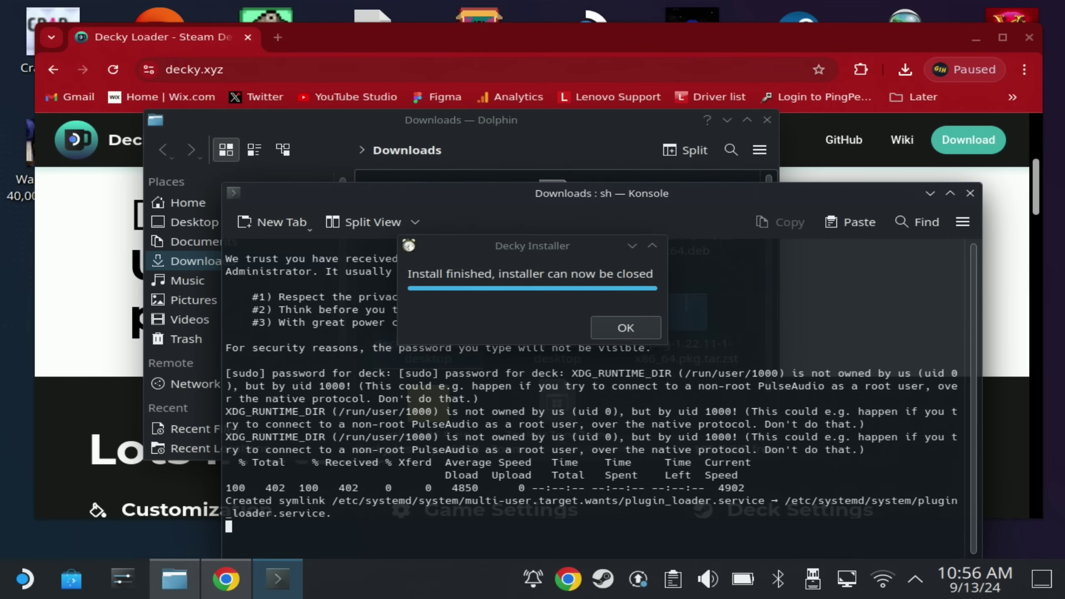
- Close the finished Decky Installer and expand the launcher's Shut Down options to reveal Log Out
left_click(654, 333)
left_click(41, 580)
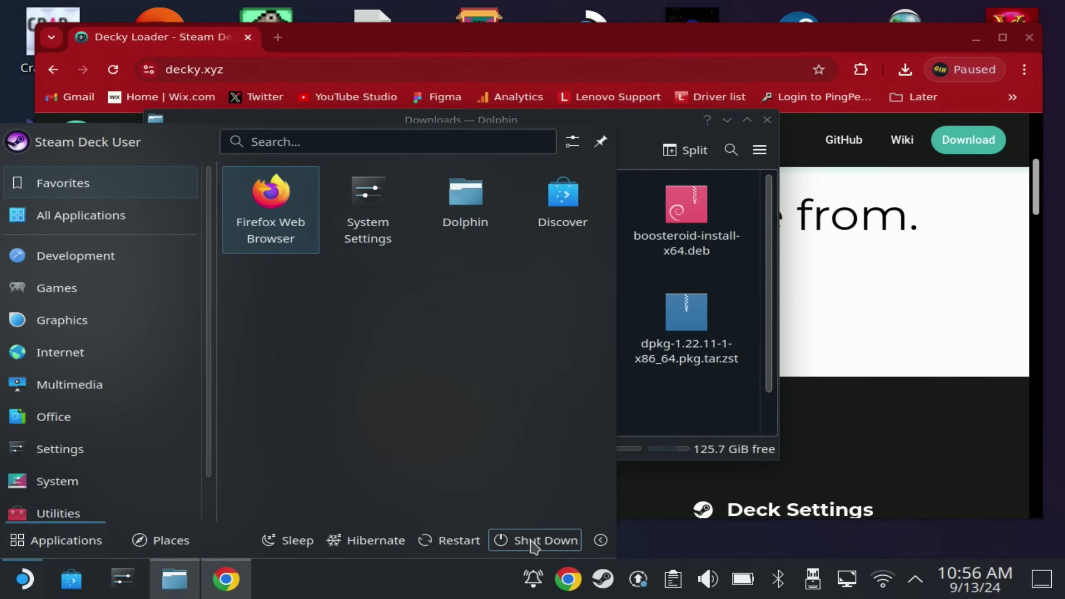
left_click(601, 541)
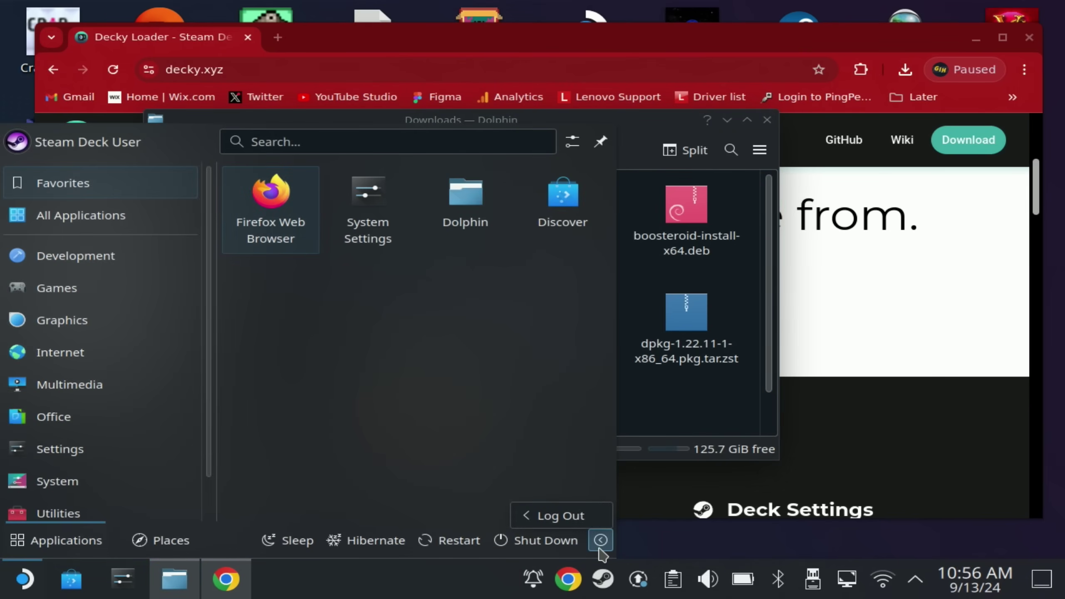